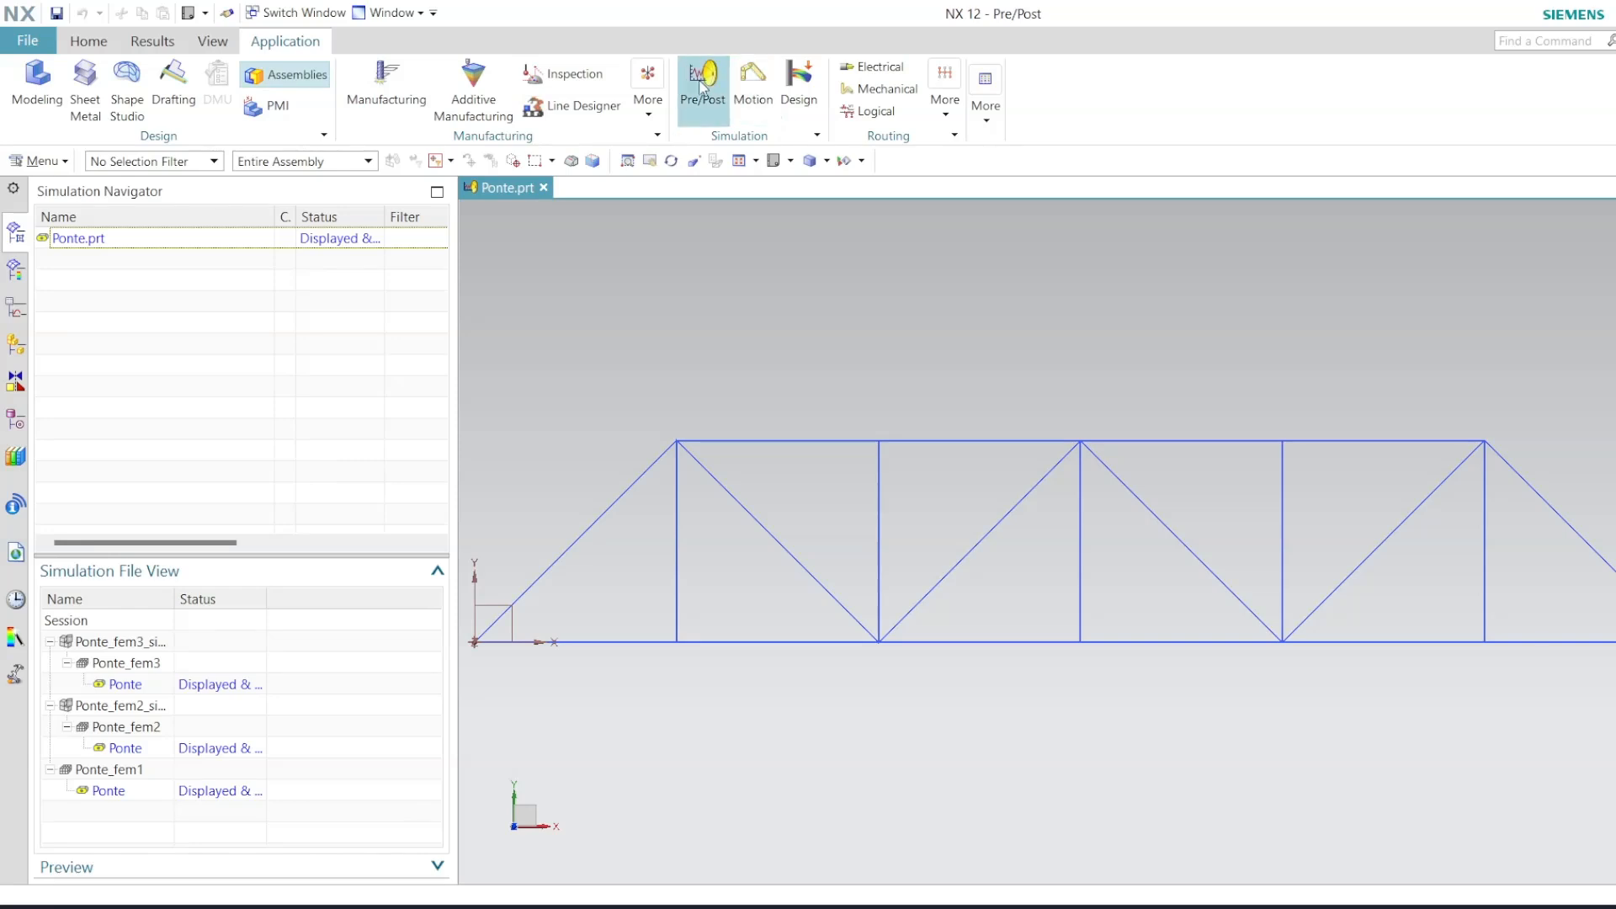
# Switch to the Pre/Post application and create a new FEM file, Ponte_fem4.fem, from the NX Nastran template.
pyautogui.click(686, 83)
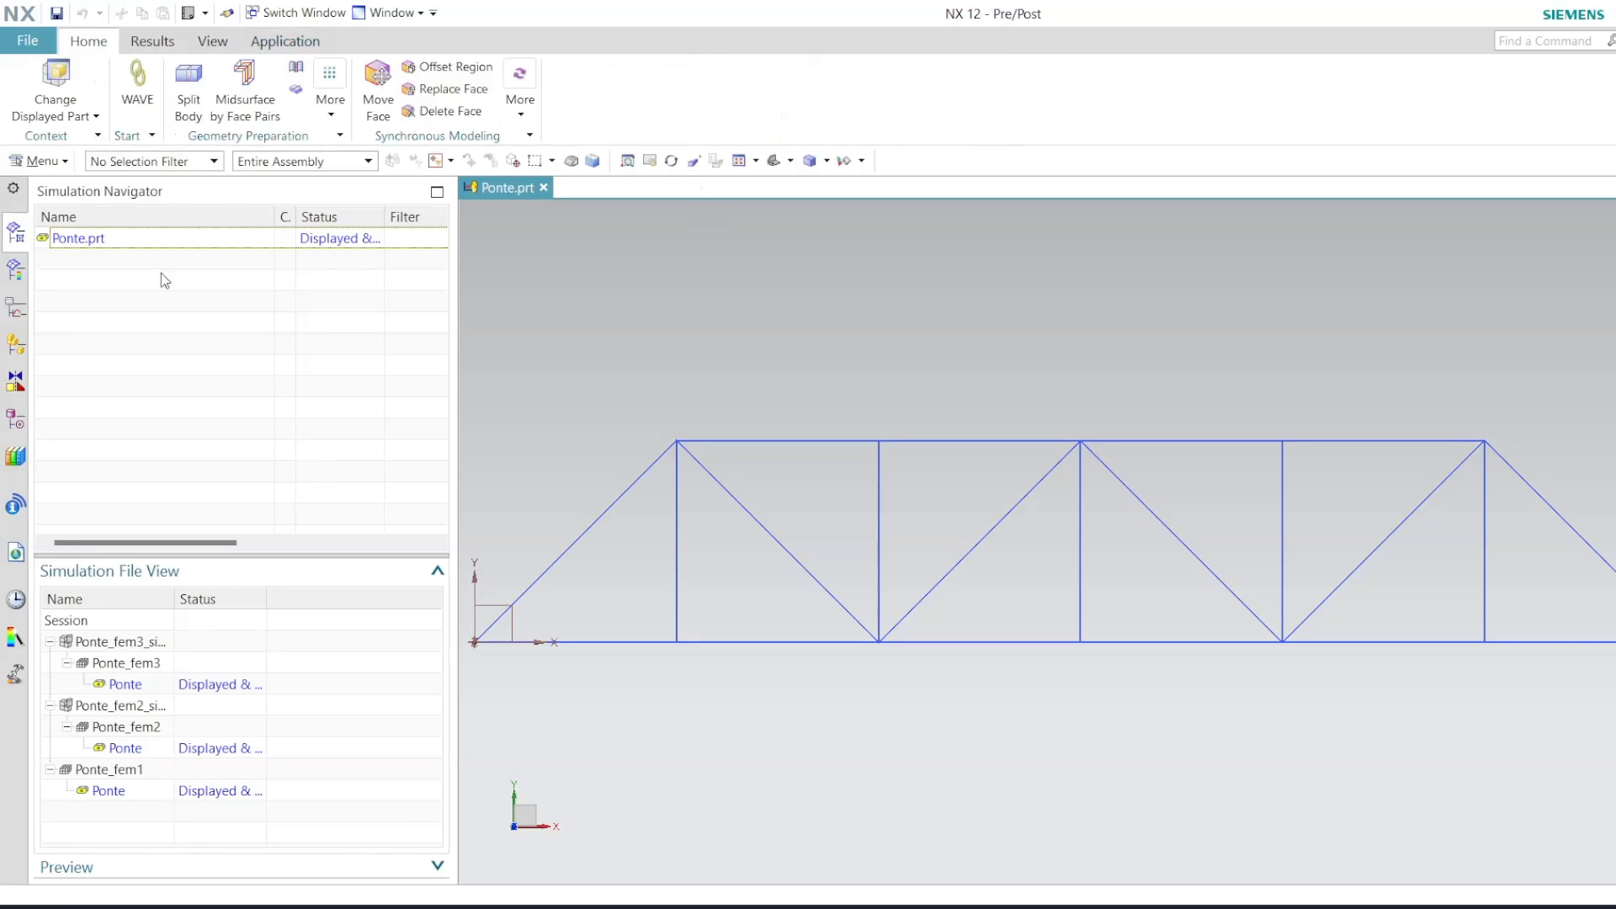
pyautogui.click(75, 117)
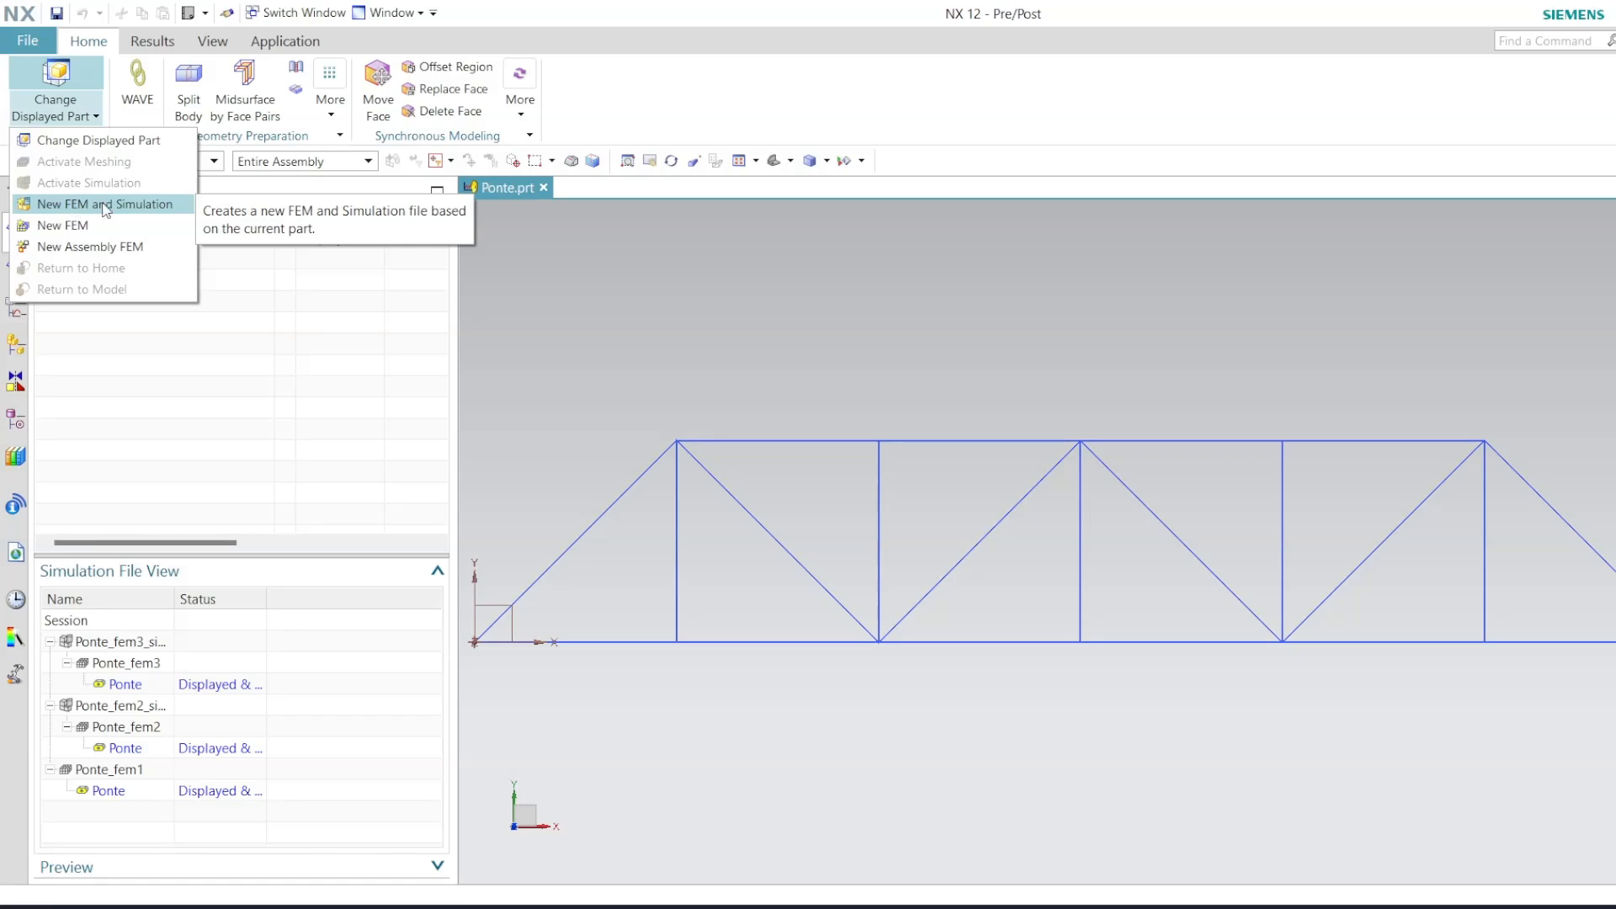
pyautogui.click(93, 226)
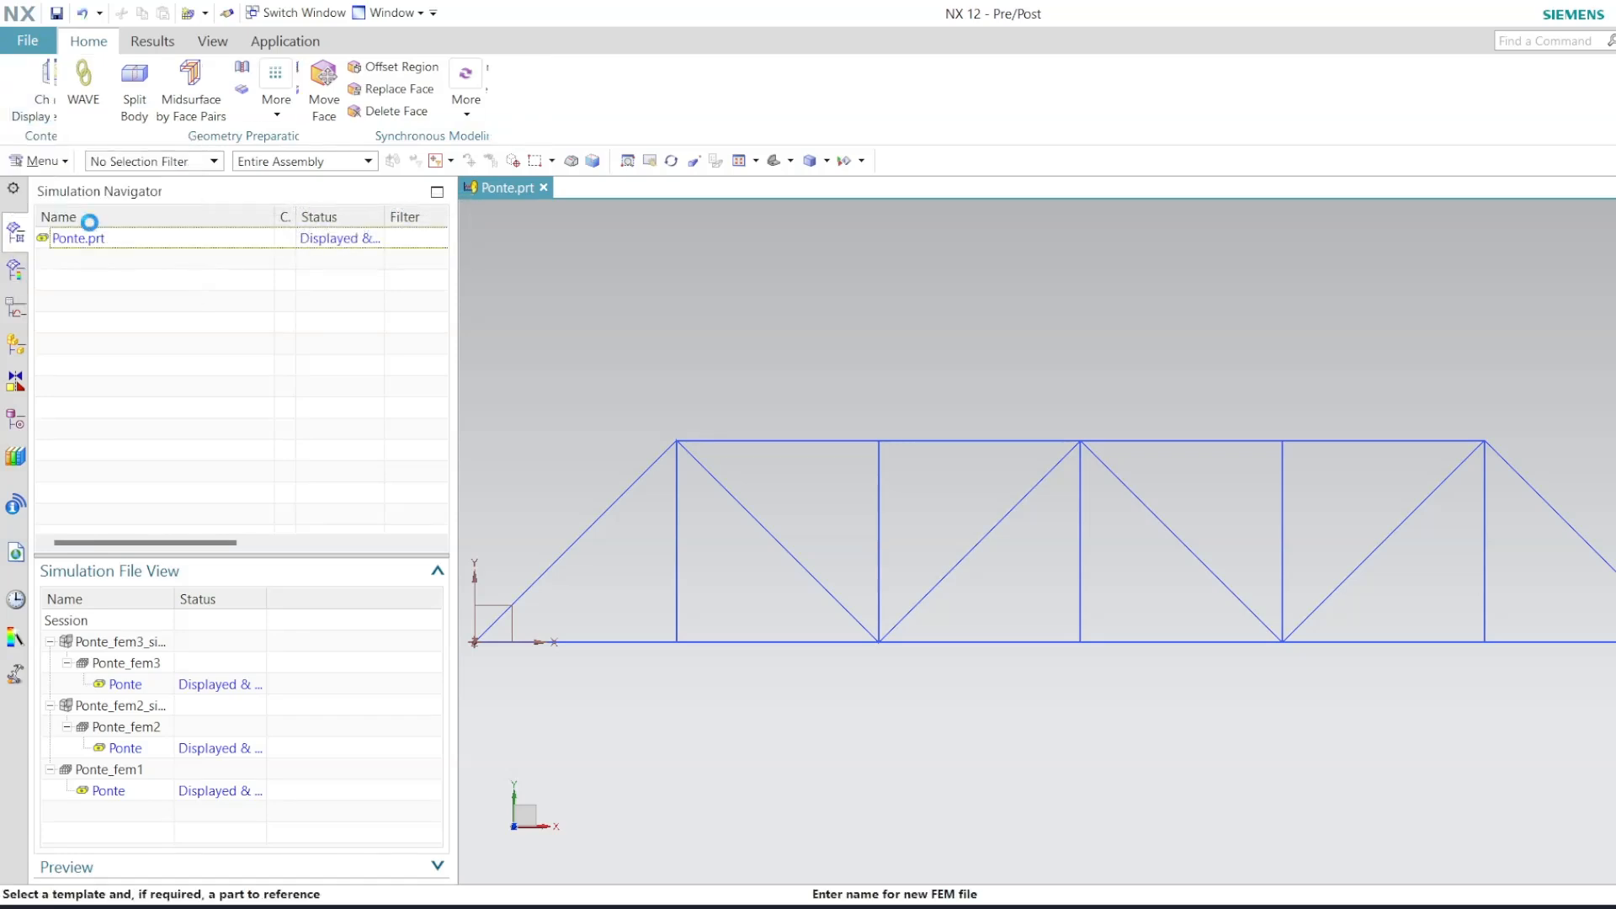
pyautogui.click(1140, 708)
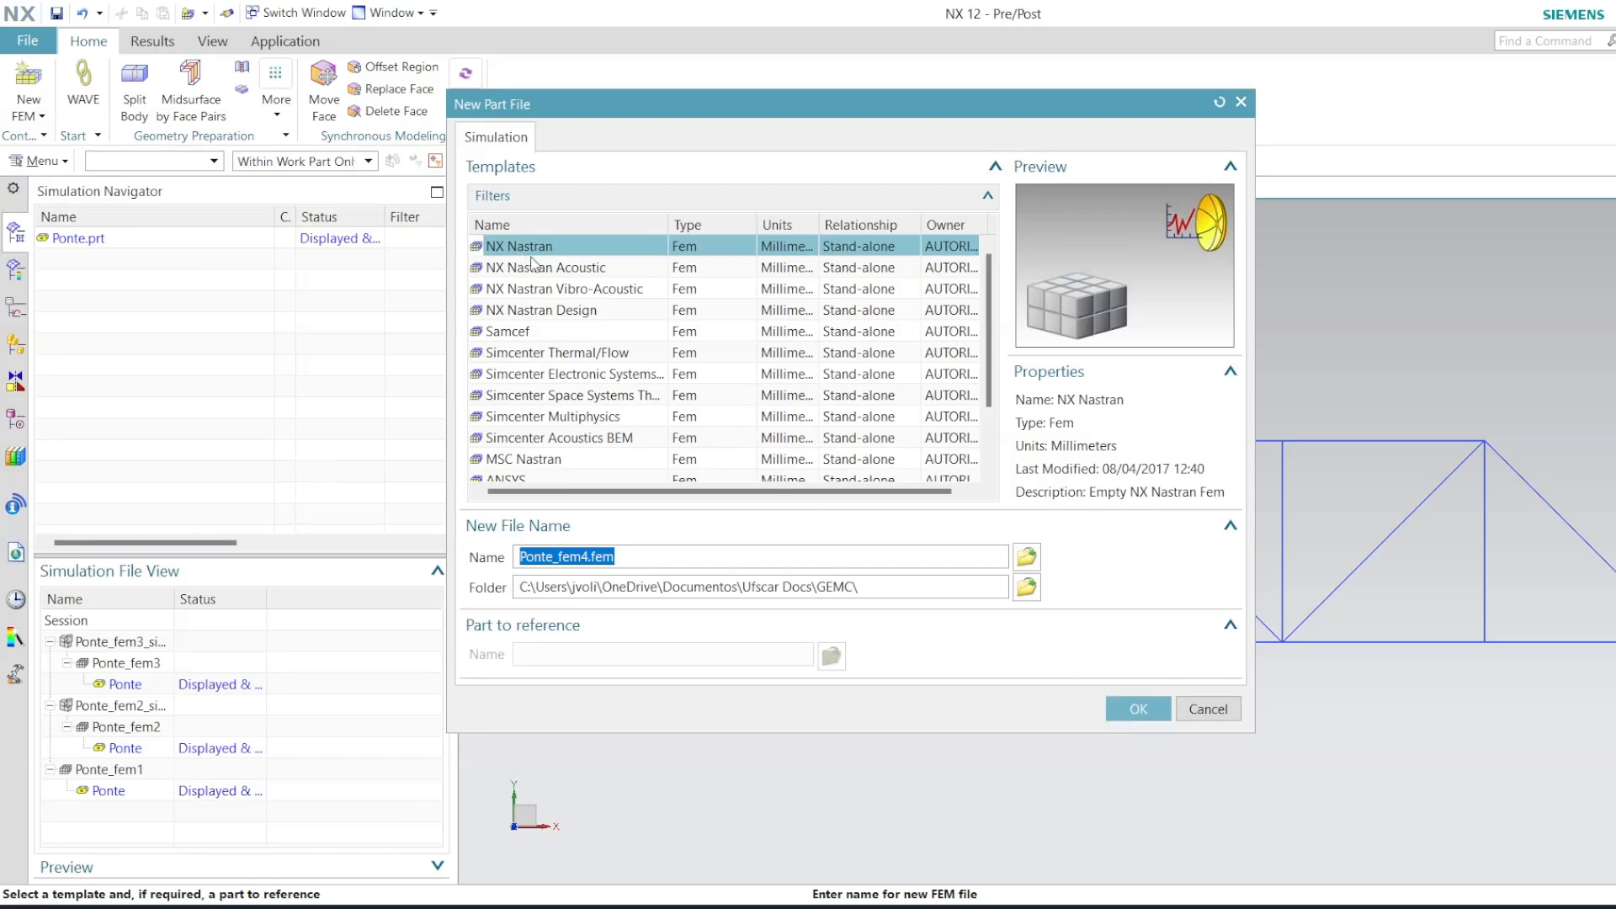
pyautogui.click(1138, 709)
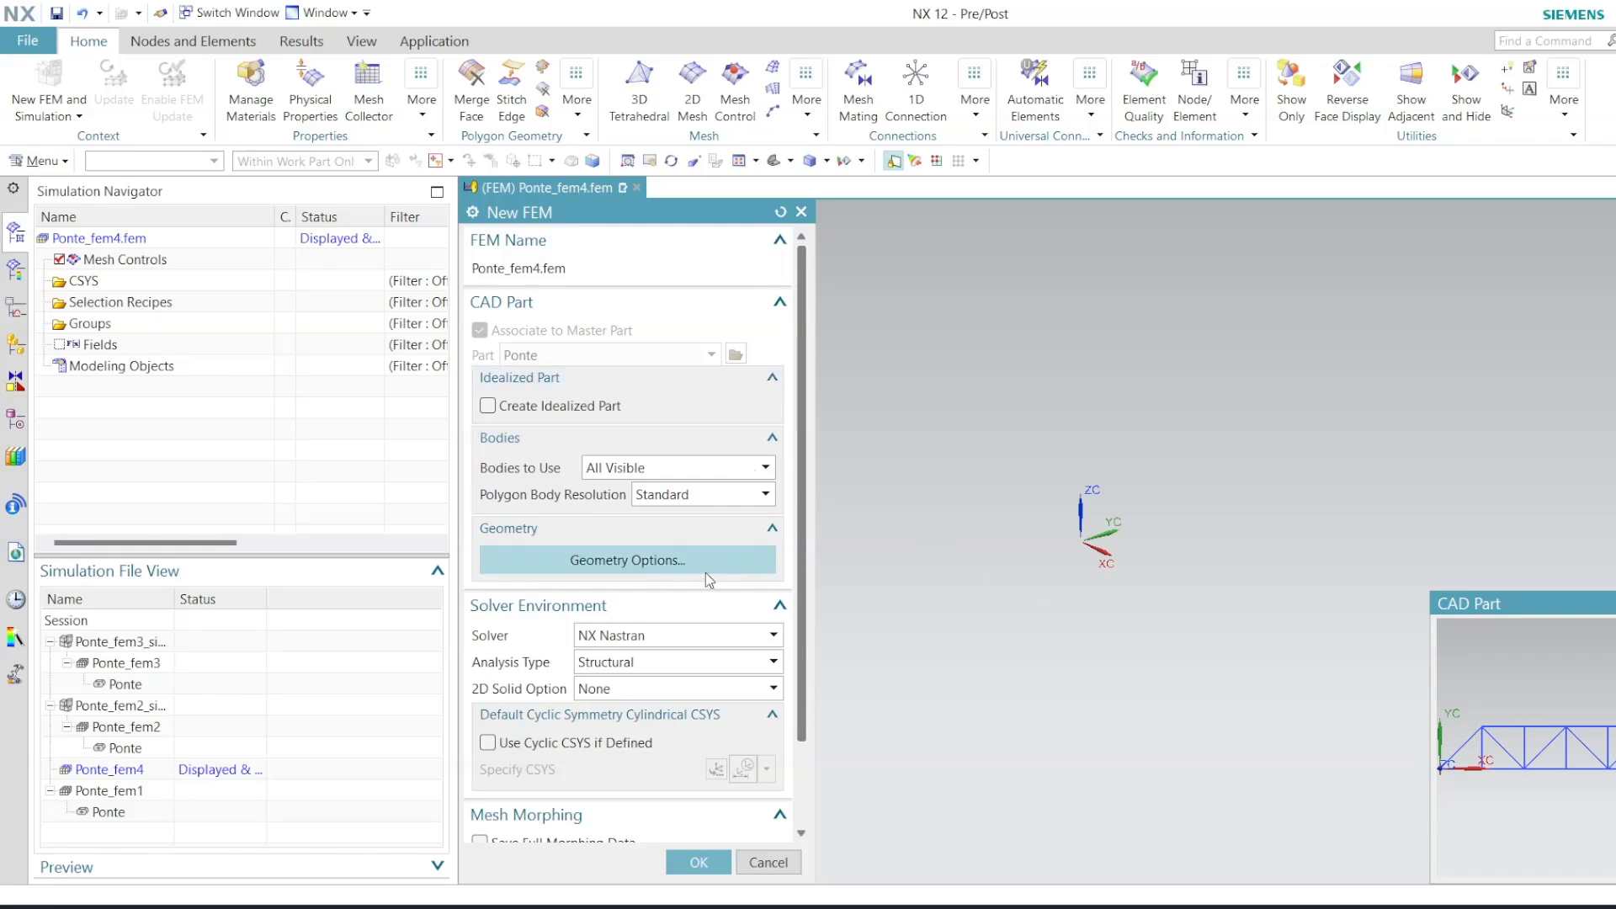
# Include all CAD geometry types in the new FEM and set its 2D solid option to XY Plane, X Axis.
pyautogui.click(645, 559)
pyautogui.click(493, 473)
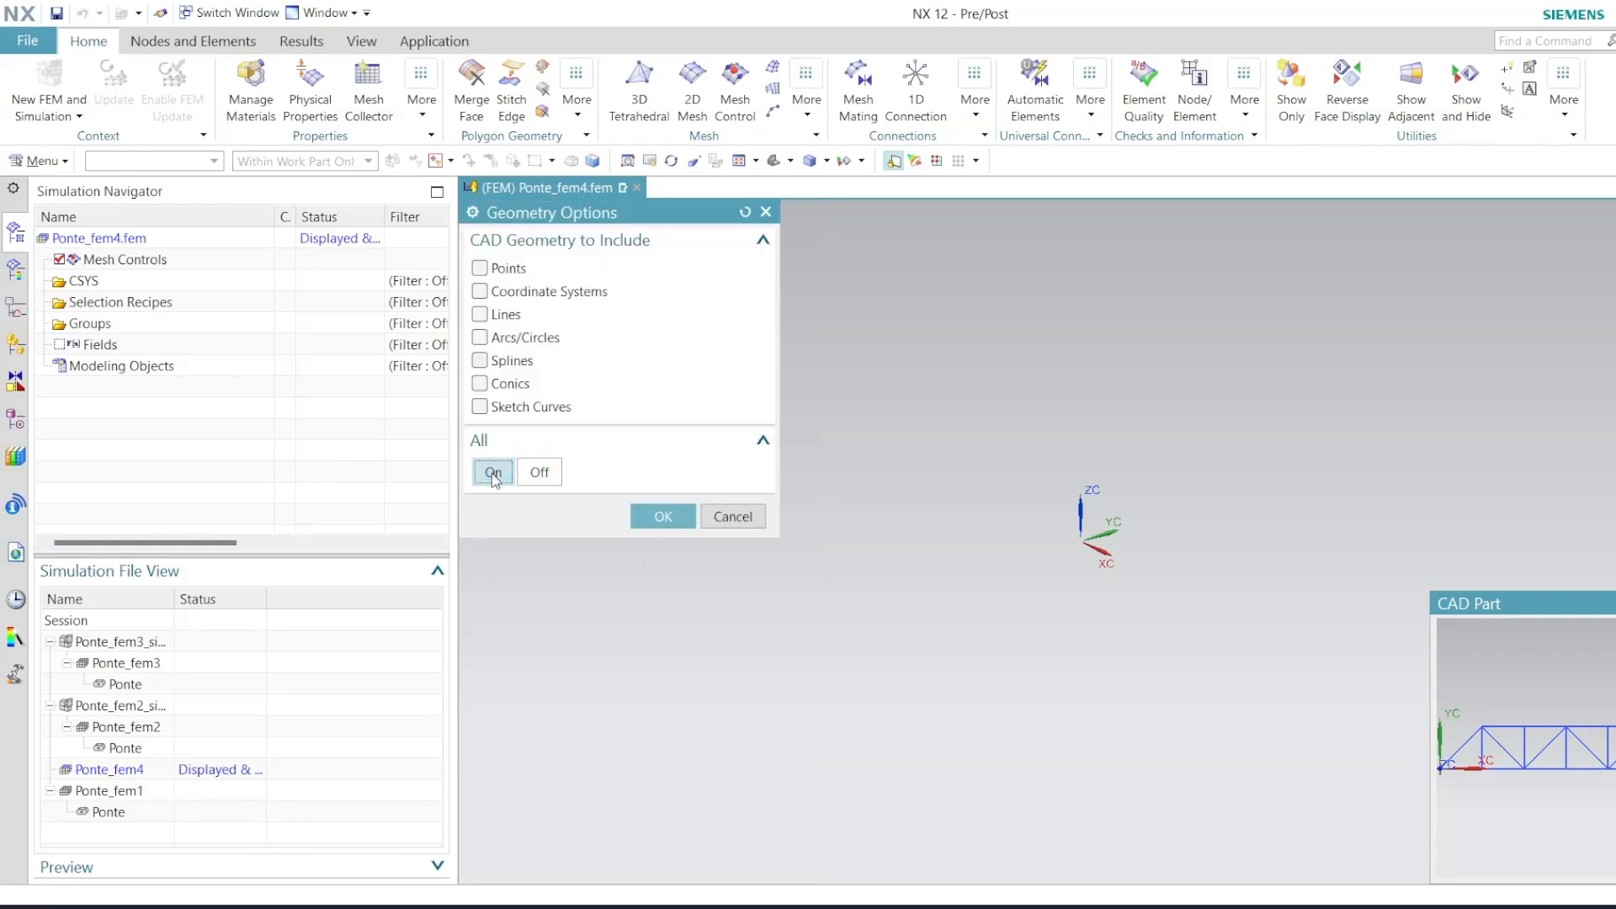
pyautogui.click(662, 516)
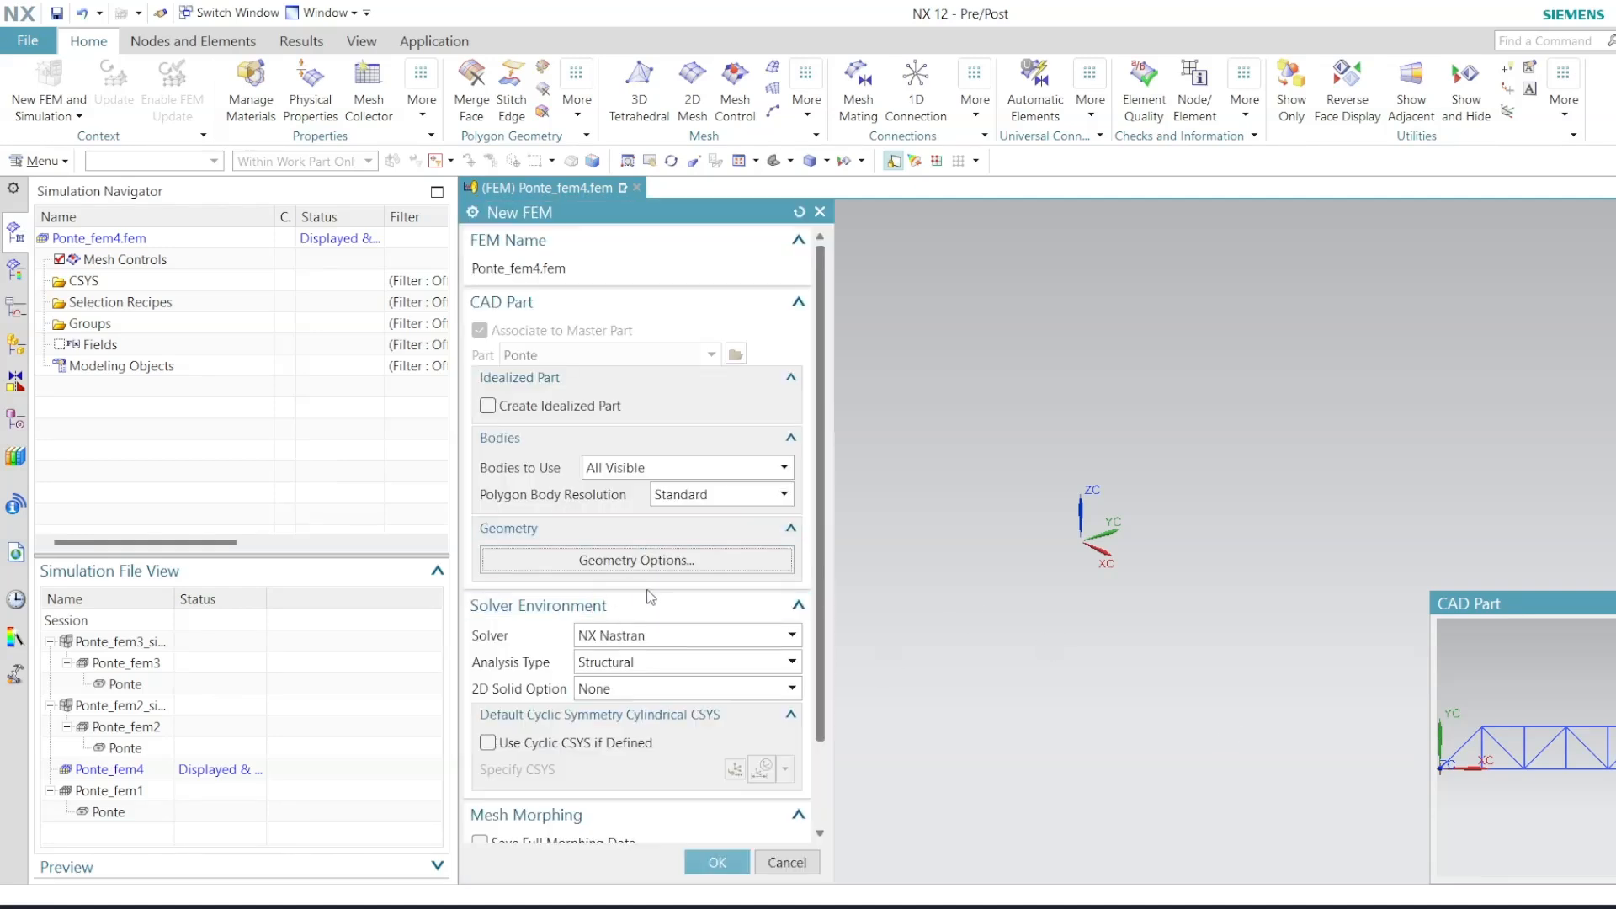
pyautogui.scroll(-2, 627, 640)
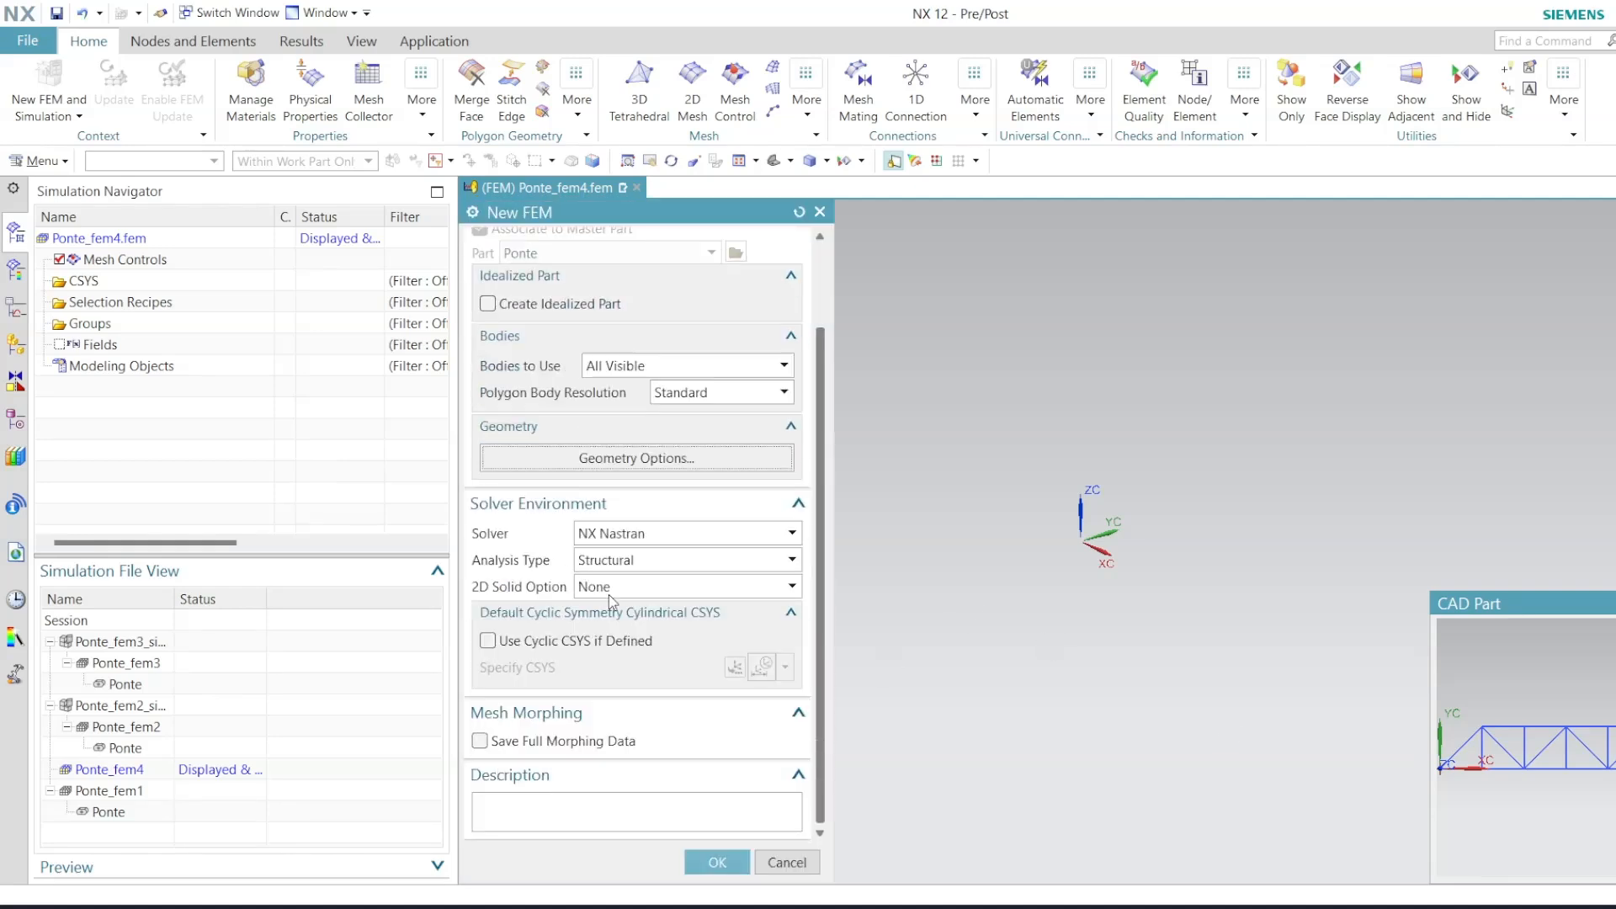
pyautogui.click(608, 594)
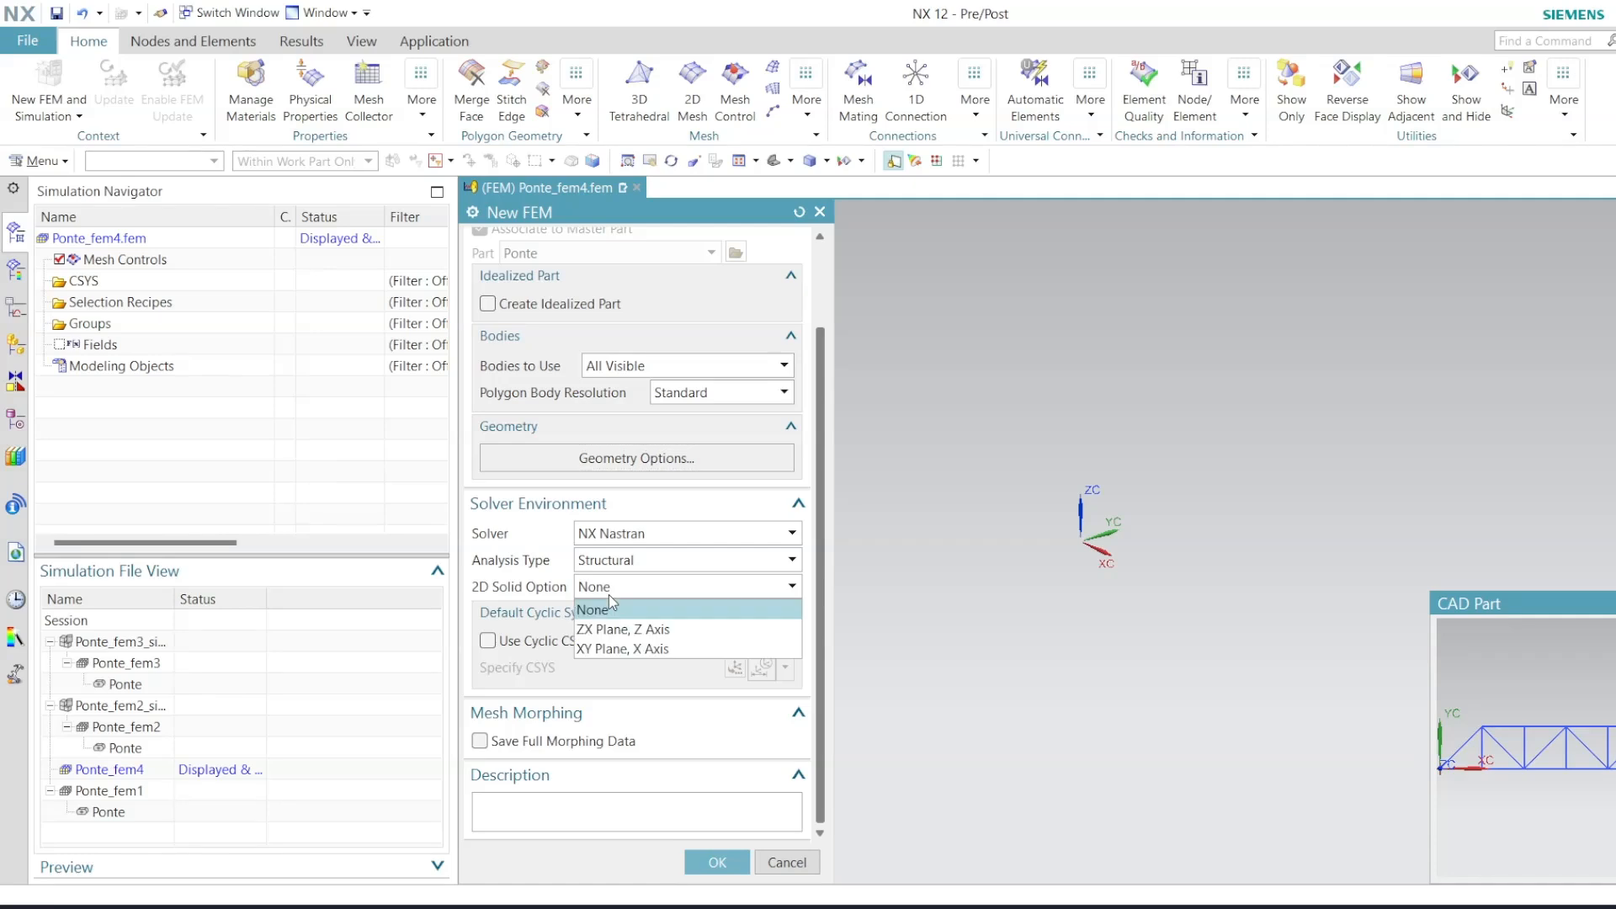
pyautogui.click(621, 648)
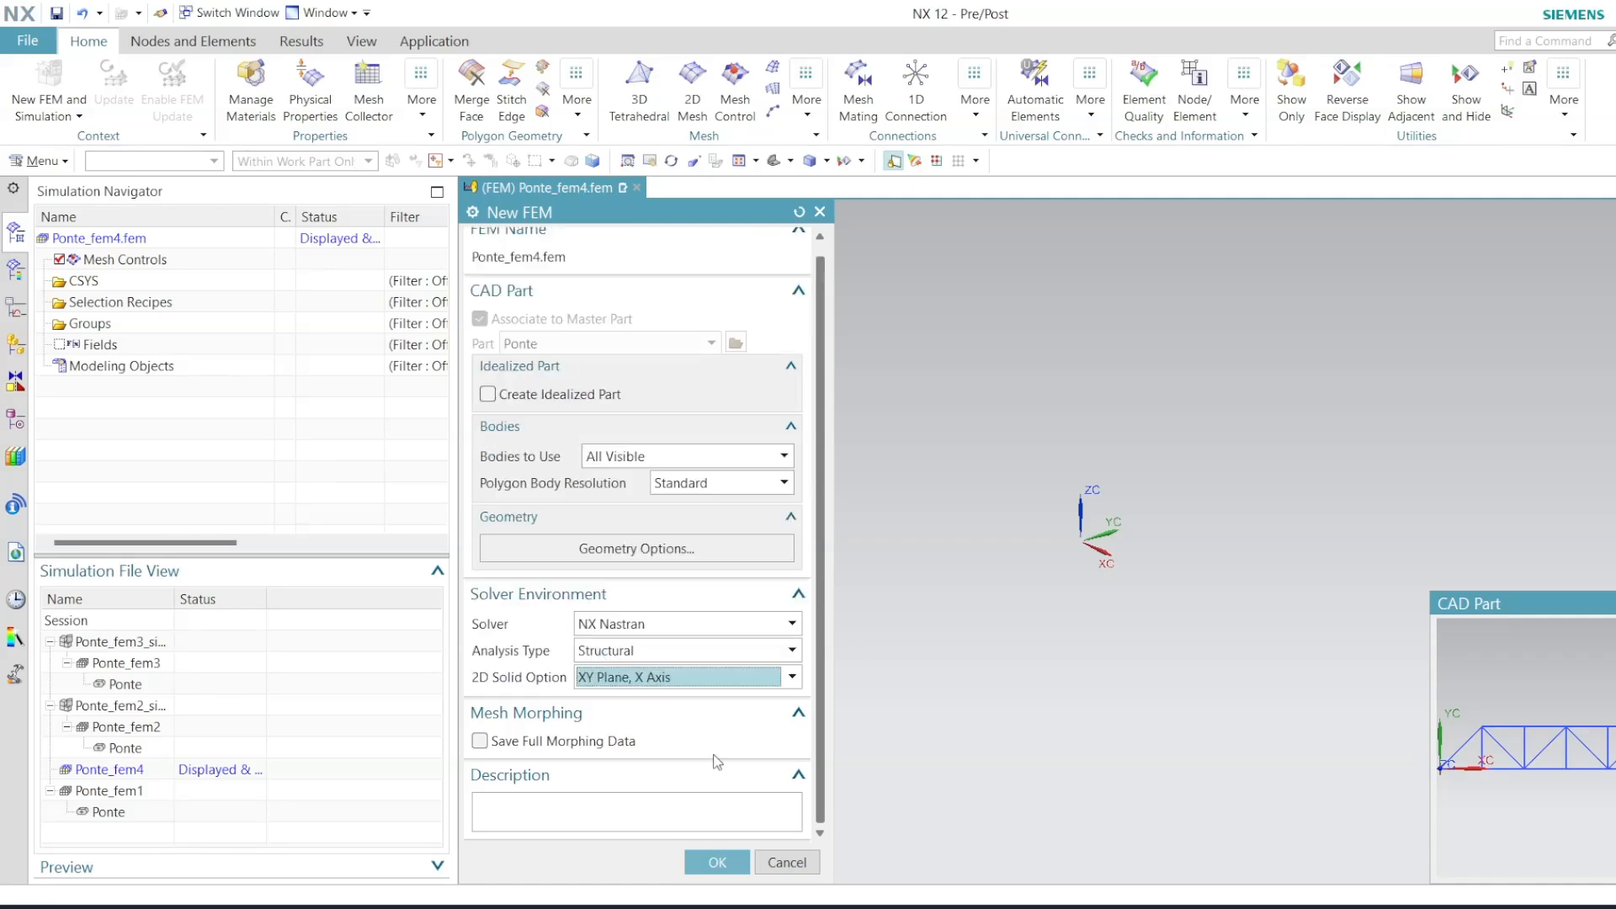
pyautogui.click(717, 862)
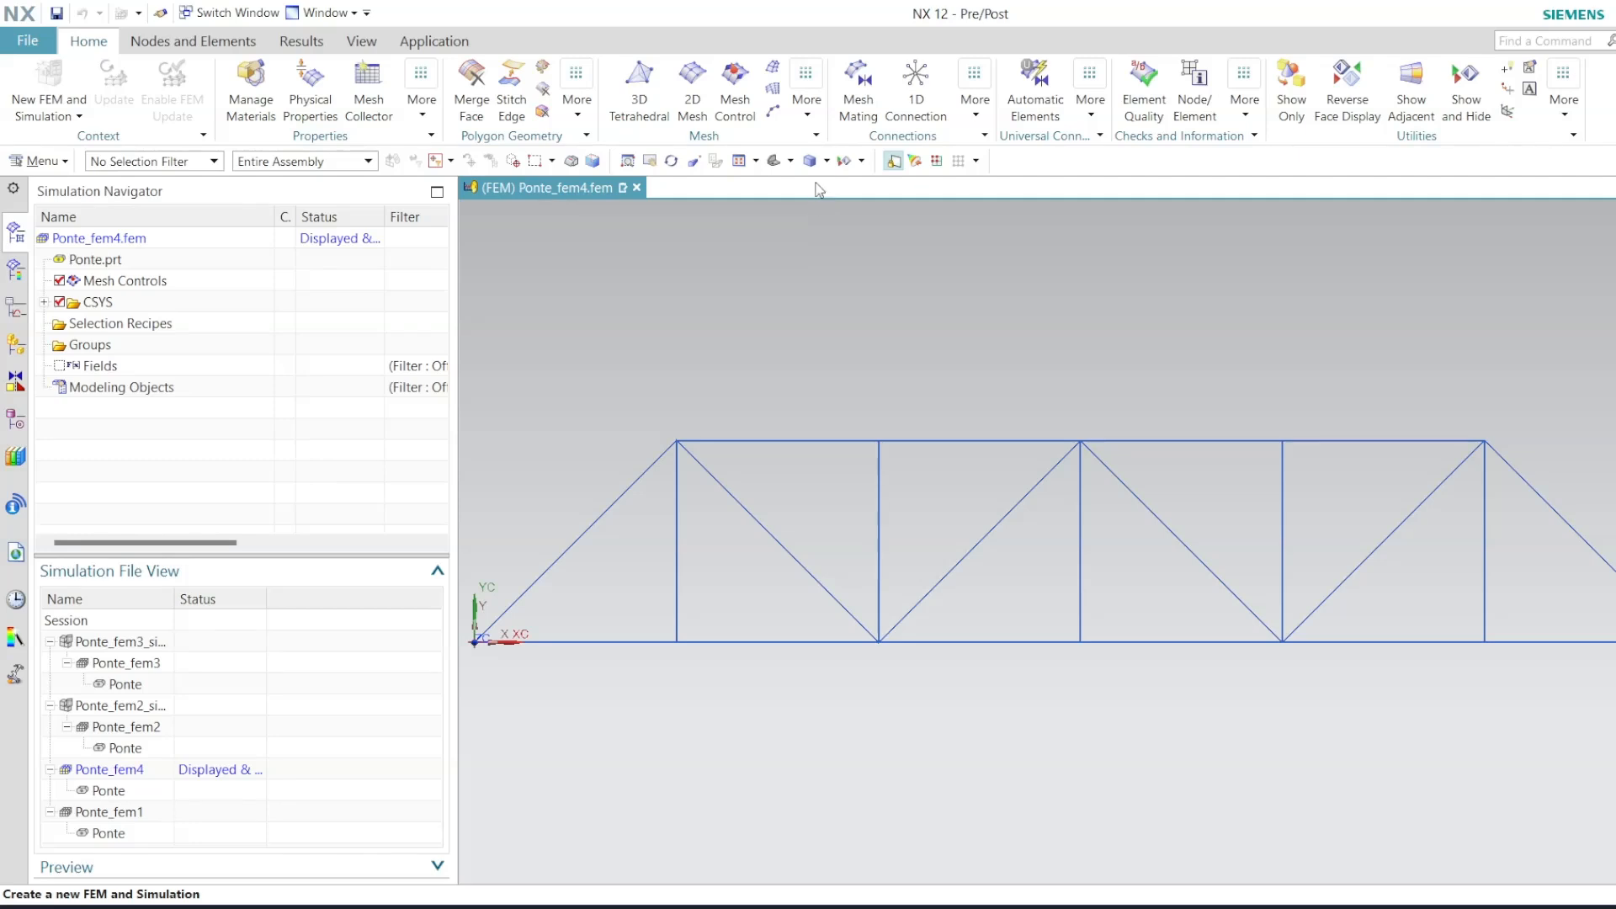
# Create a 1D mesh on all the truss lines using CROD elements with one element per line.
pyautogui.click(807, 106)
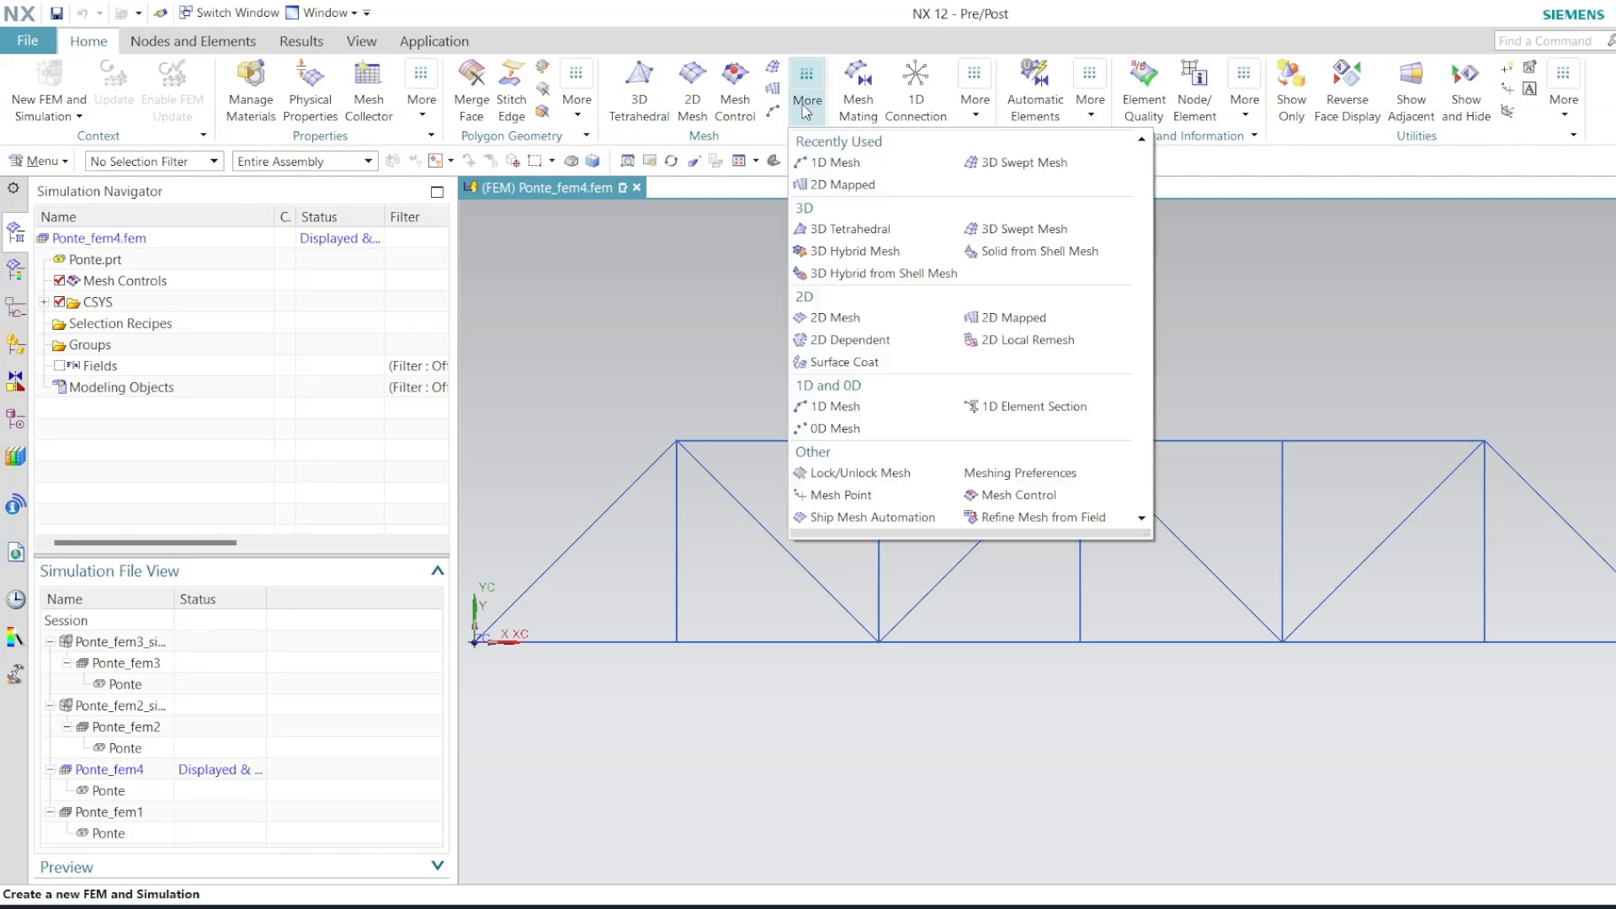
pyautogui.click(844, 162)
pyautogui.scroll(-5, 1349, 483)
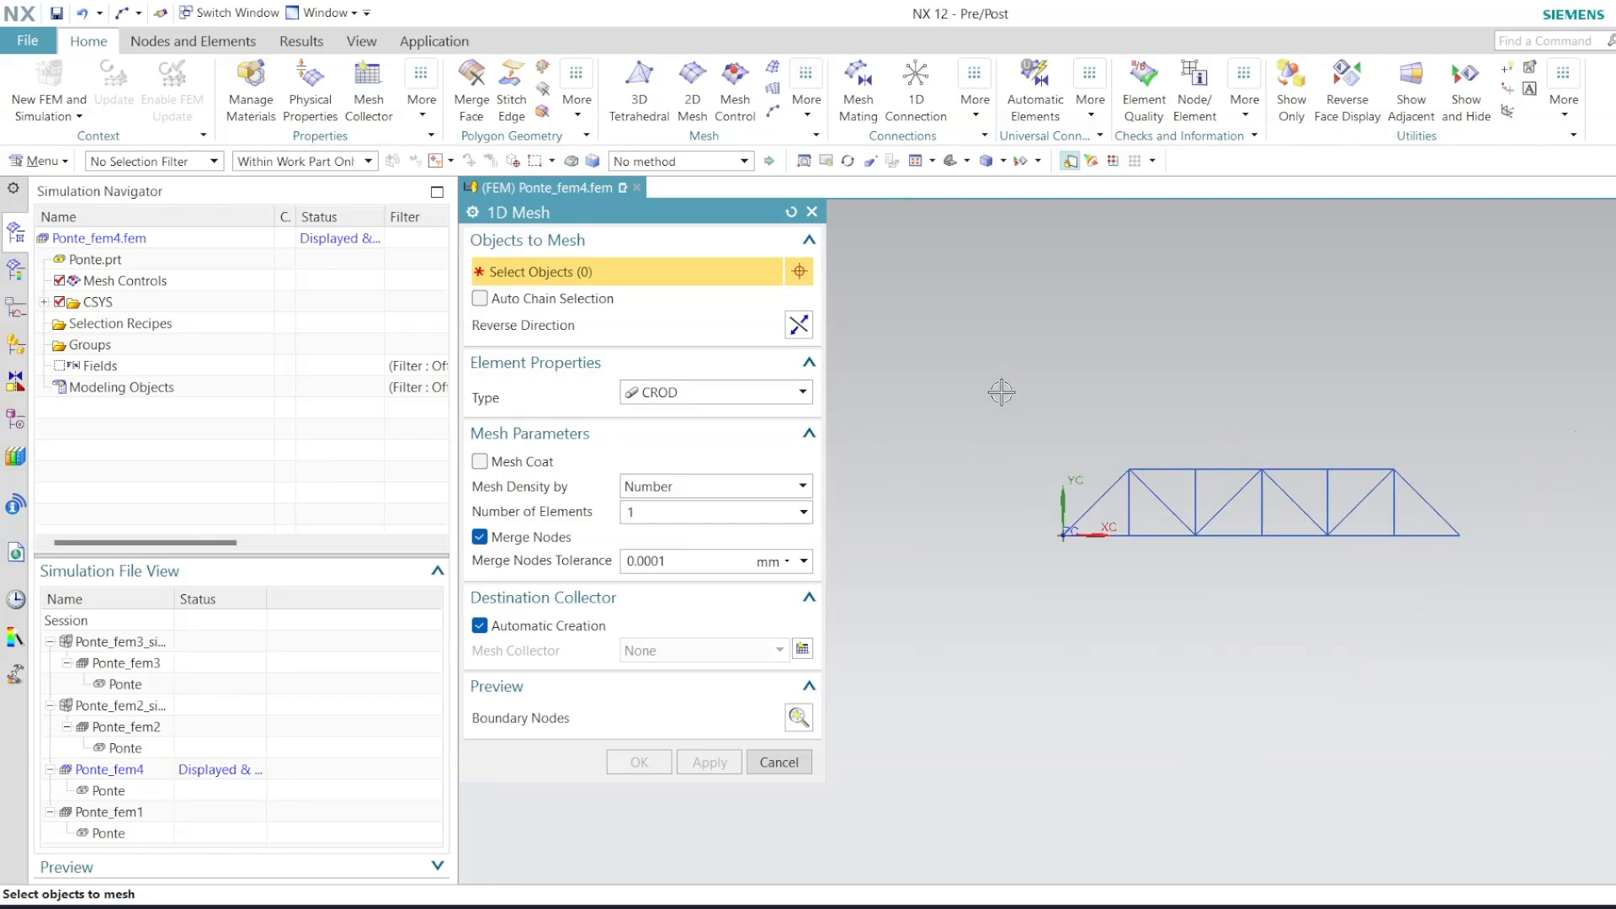
pyautogui.moveTo(1010, 386); pyautogui.dragTo(1562, 630)
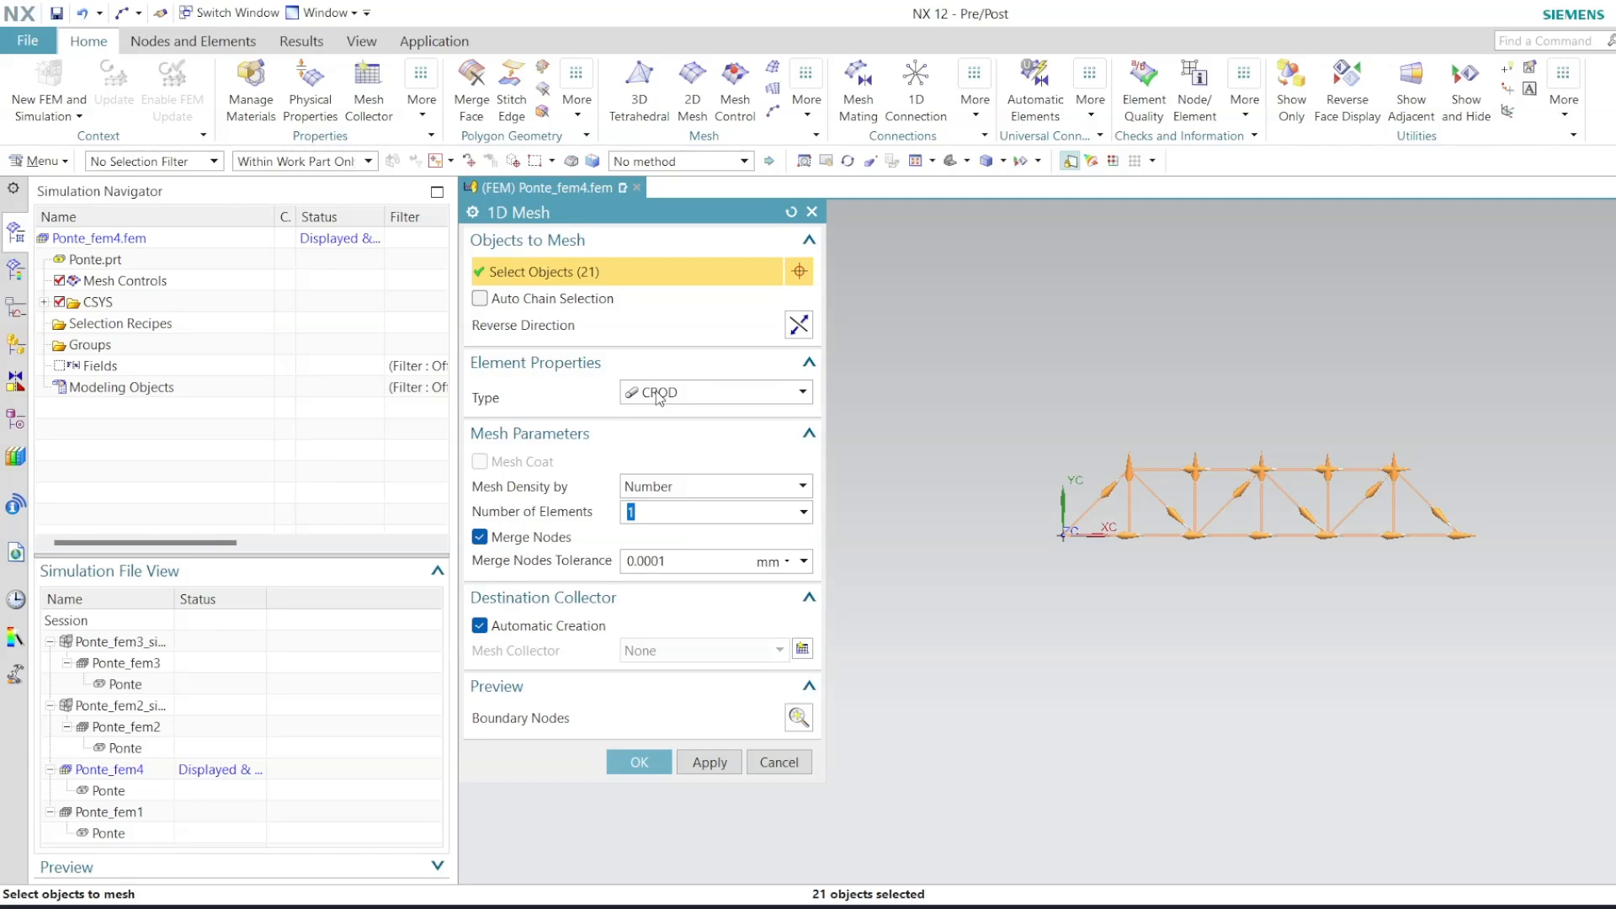
pyautogui.click(659, 394)
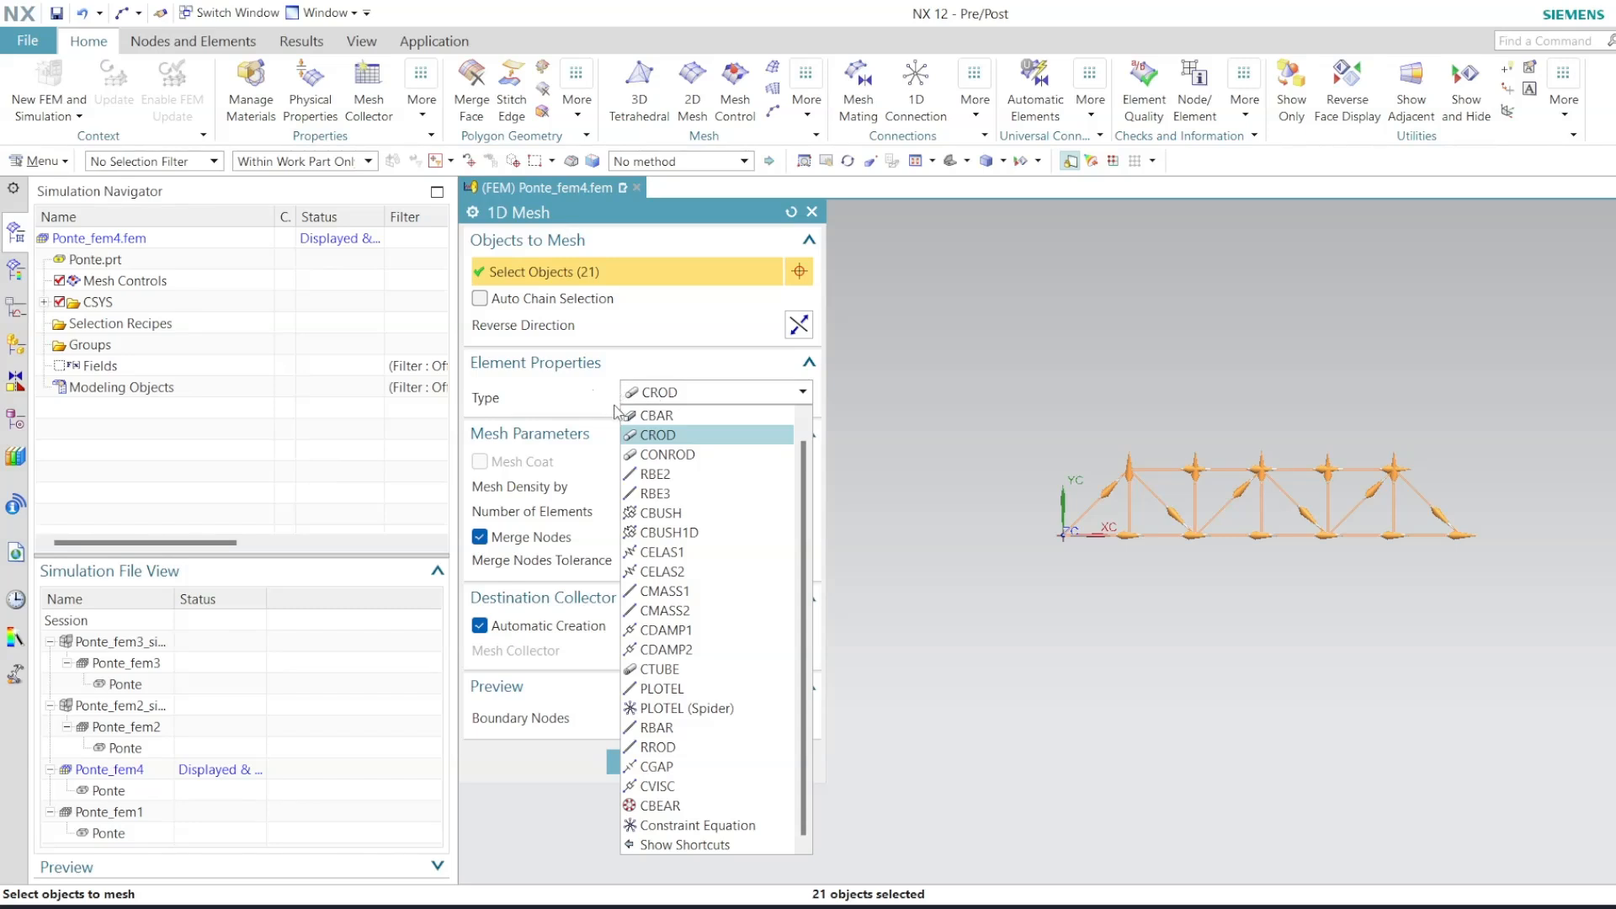
pyautogui.click(634, 435)
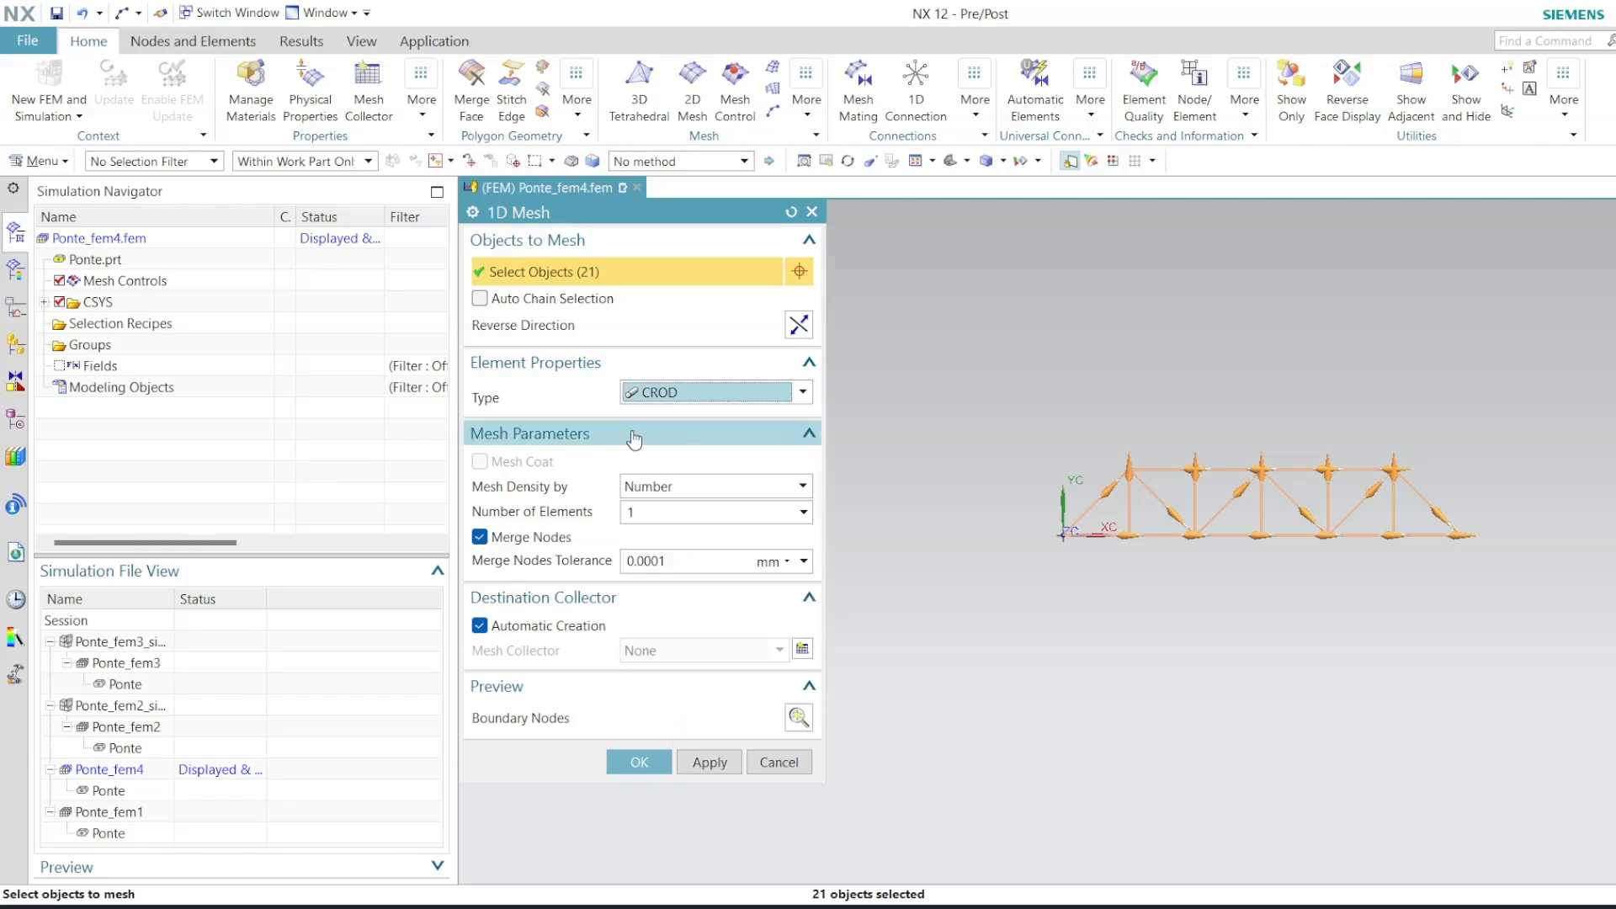
pyautogui.click(642, 761)
pyautogui.scroll(3, 1523, 448)
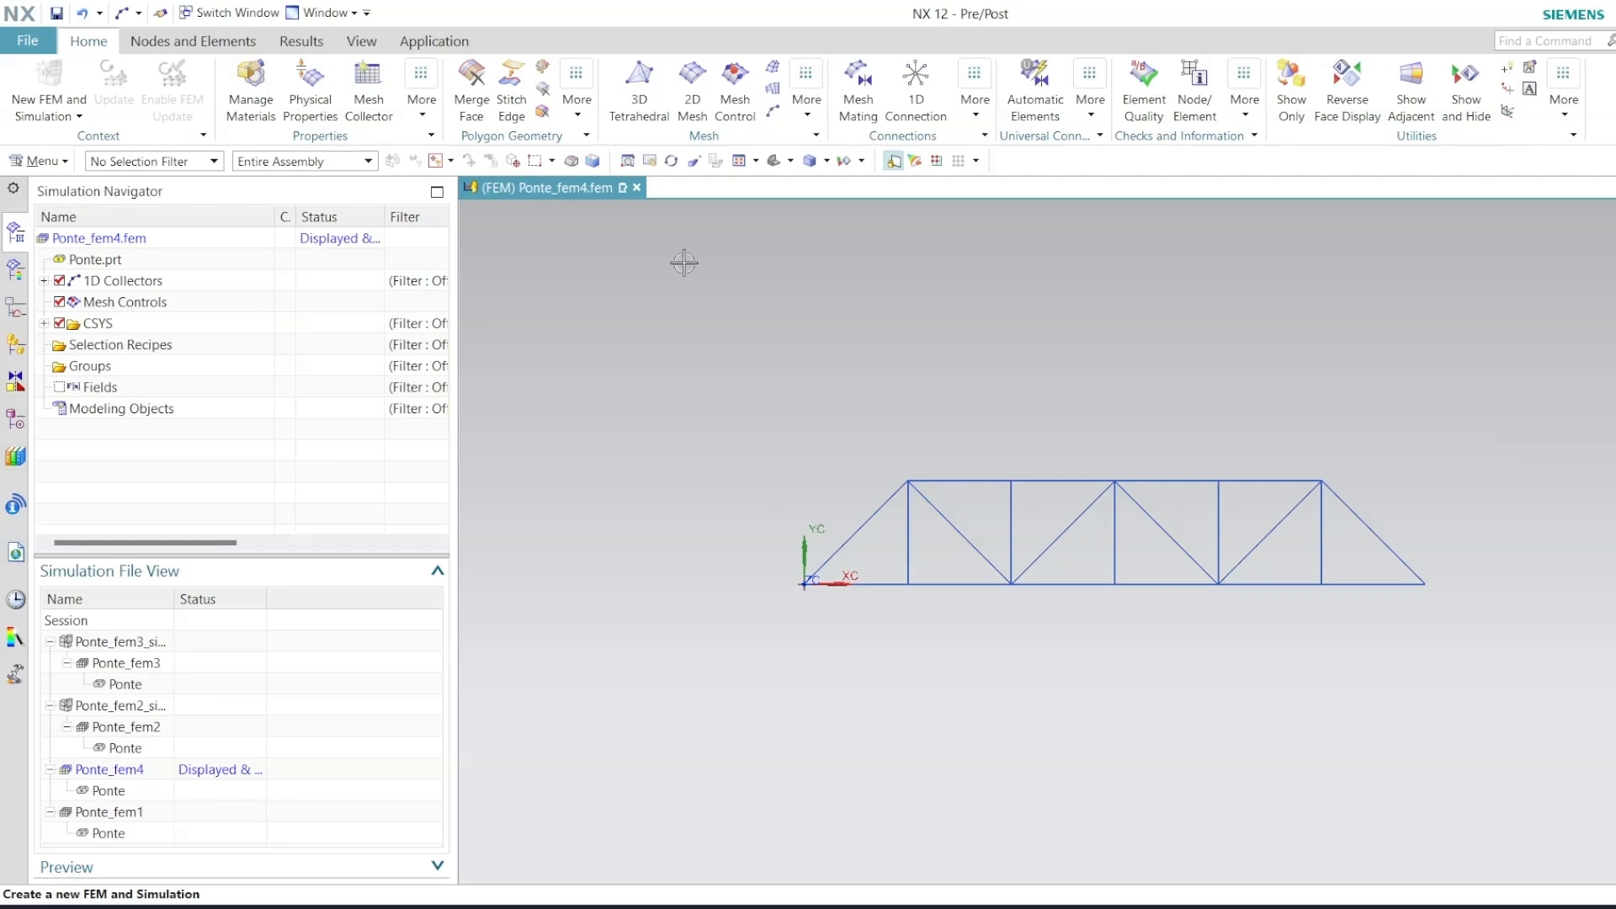
# Edit the physical property of the Crod Collector(1) mesh collector and name it Macarrão.
pyautogui.click(44, 281)
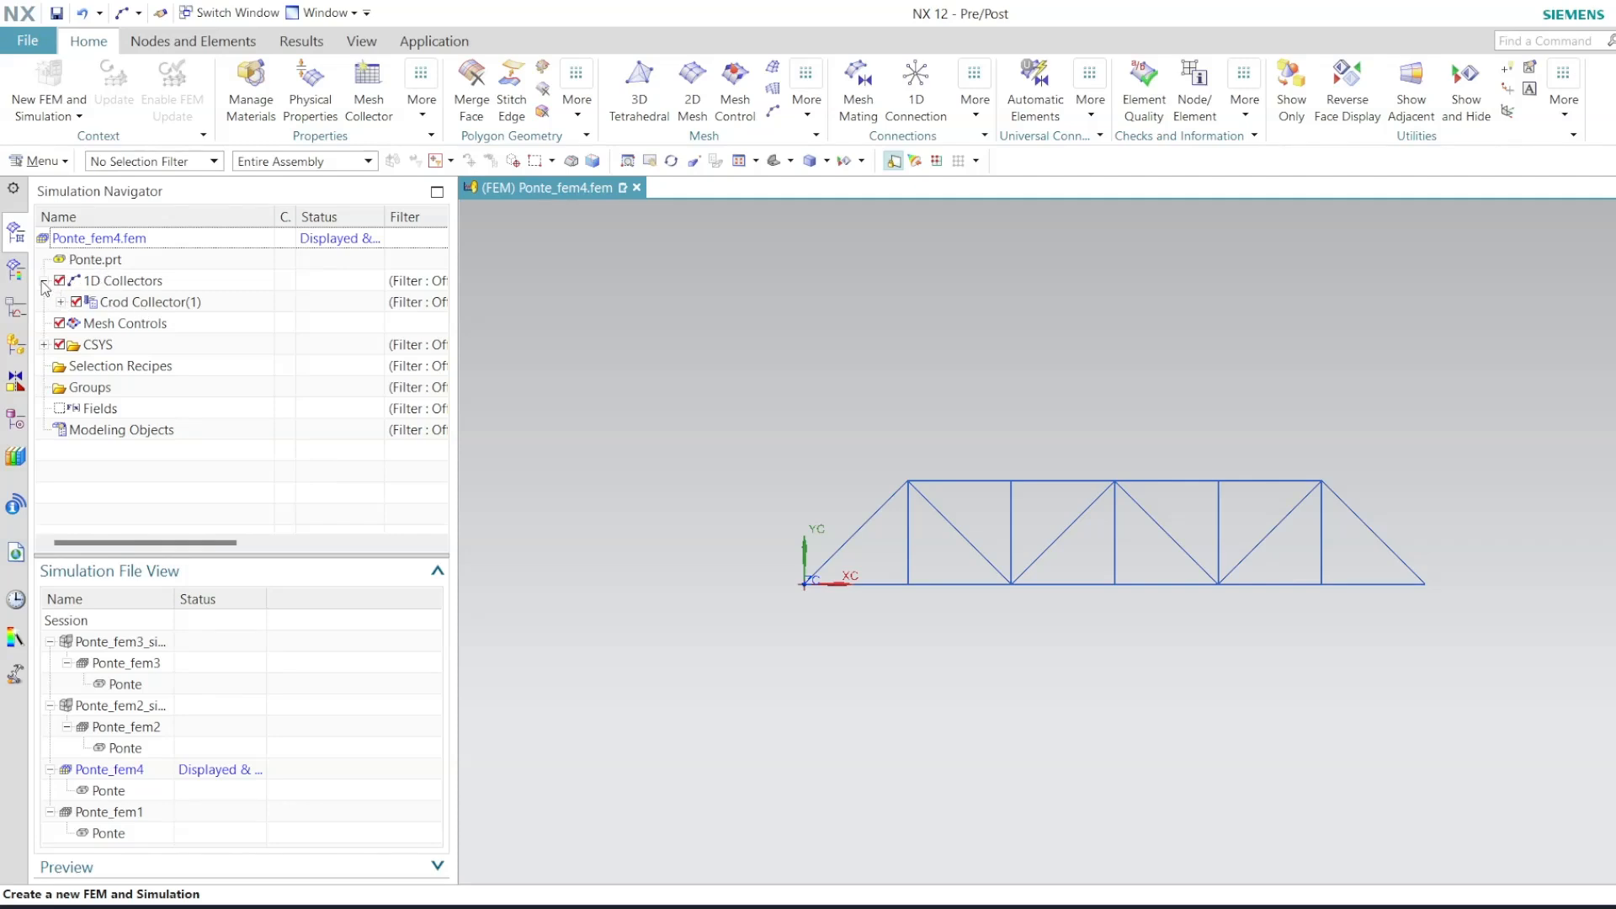
pyautogui.rightClick(240, 303)
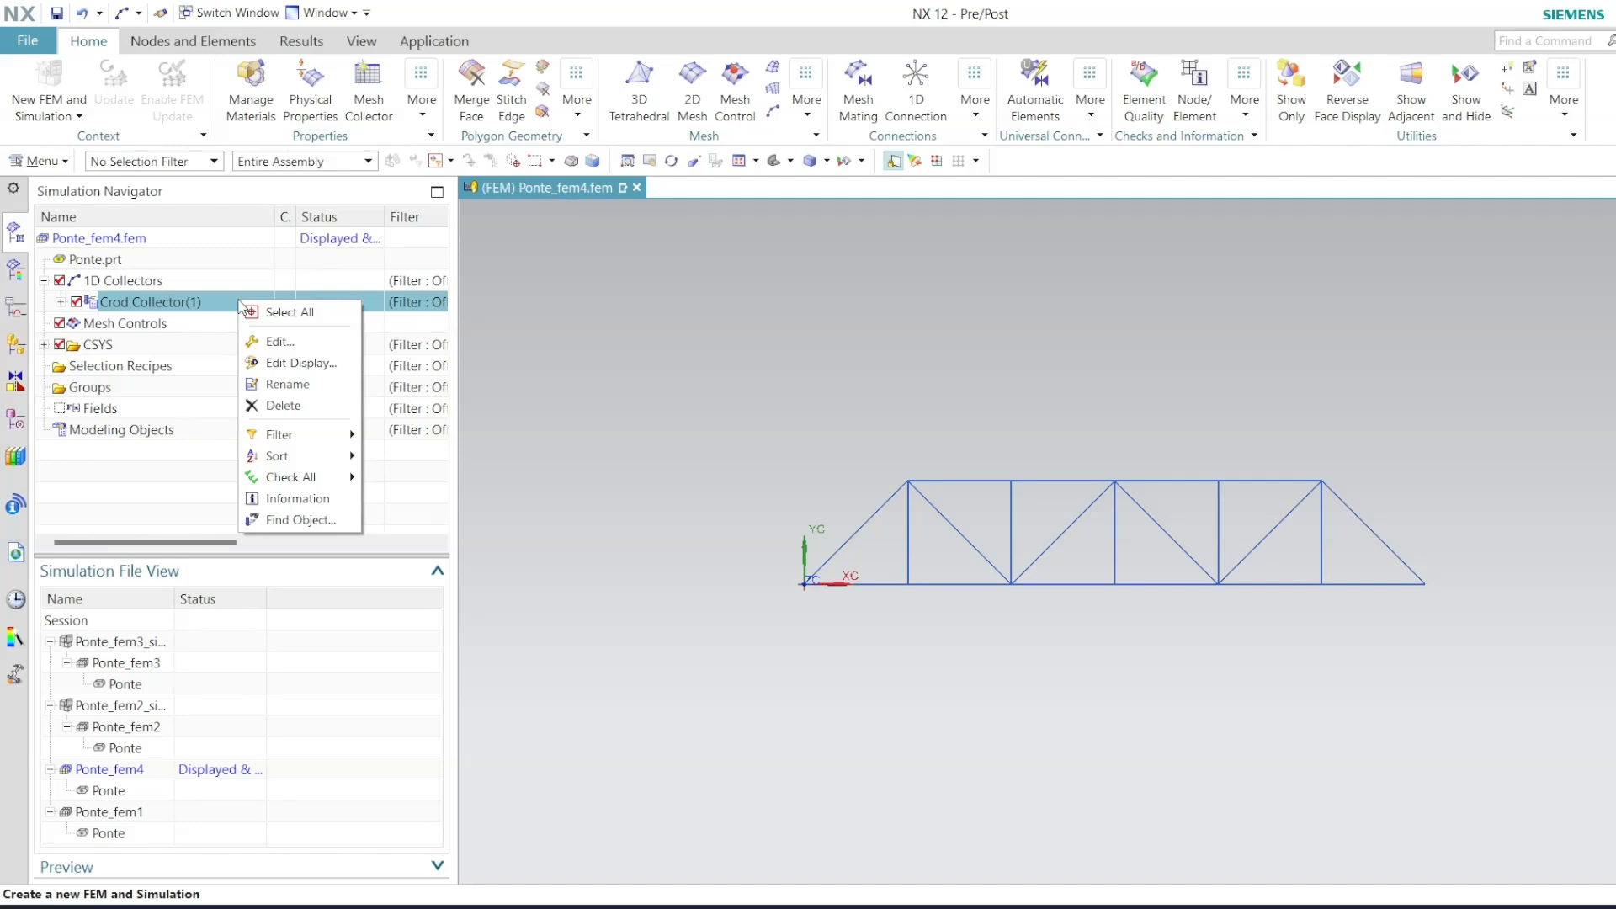
pyautogui.click(284, 343)
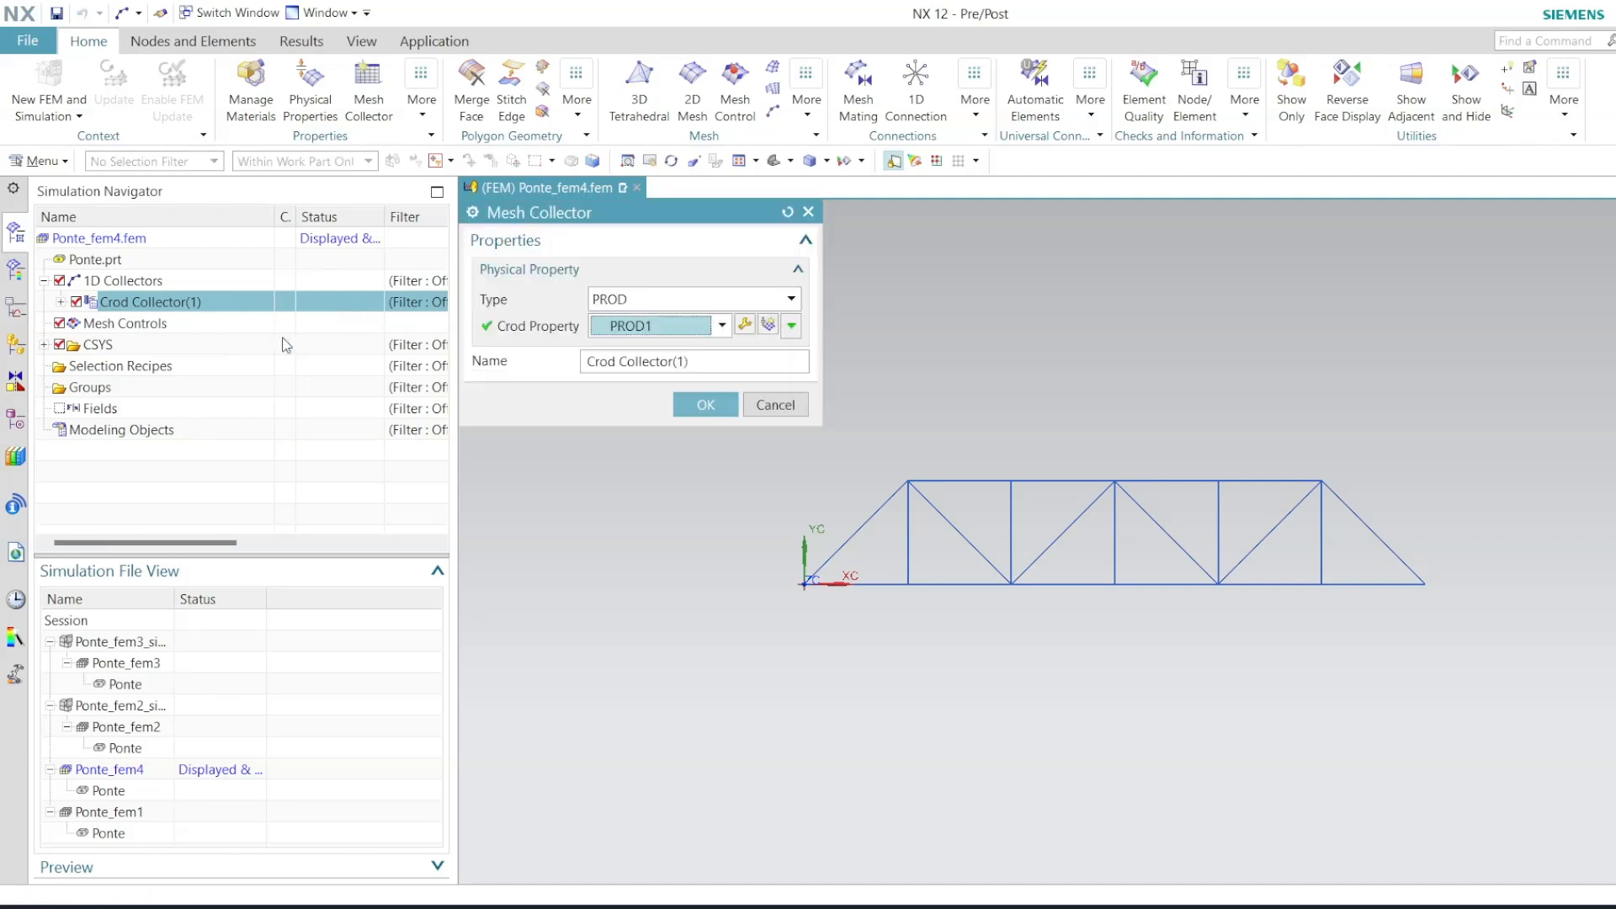
pyautogui.click(742, 326)
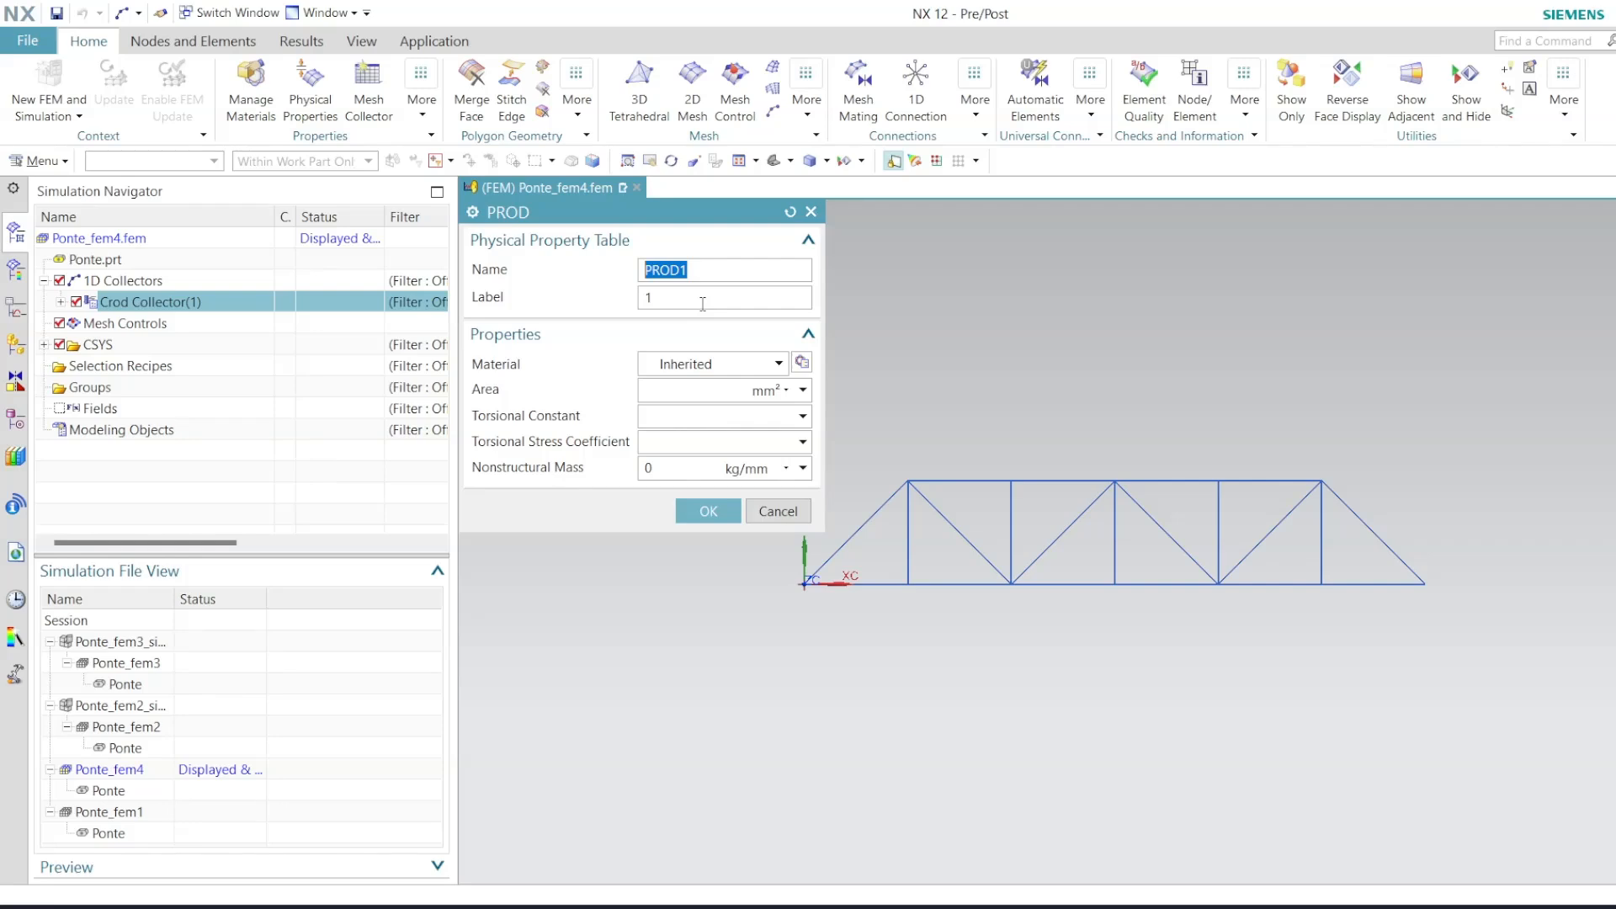
pyautogui.write('Macarrão')
# Assign the rod property a new isotropic material with a Young's modulus of 3600 MPa and set its area to 1 mm².
pyautogui.click(801, 364)
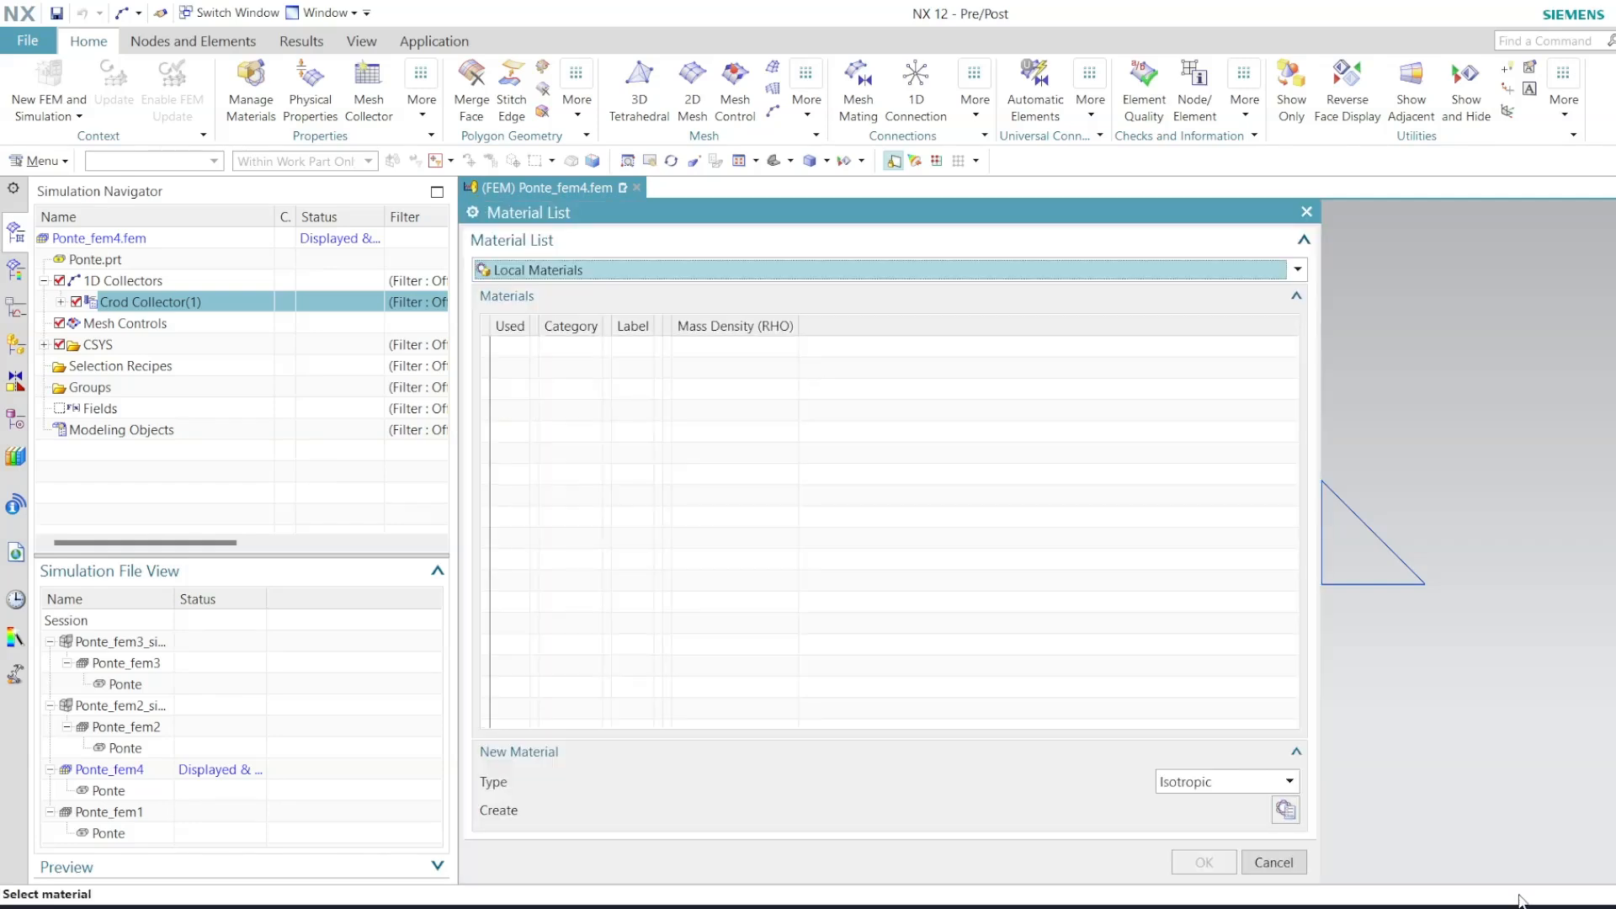
pyautogui.click(1286, 809)
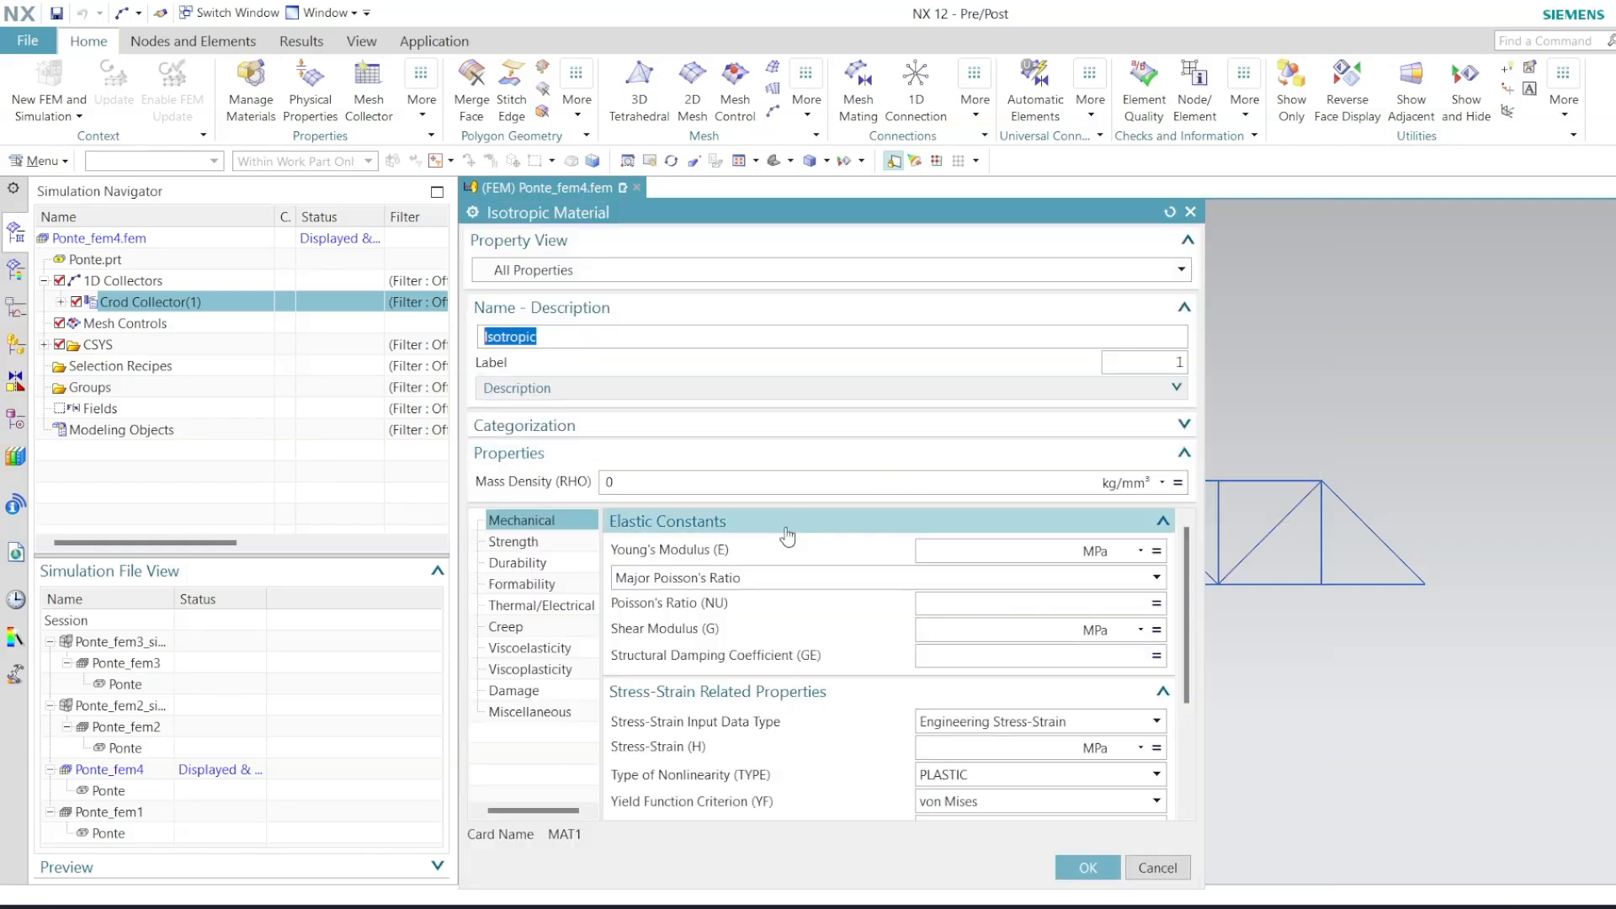
pyautogui.click(1013, 545)
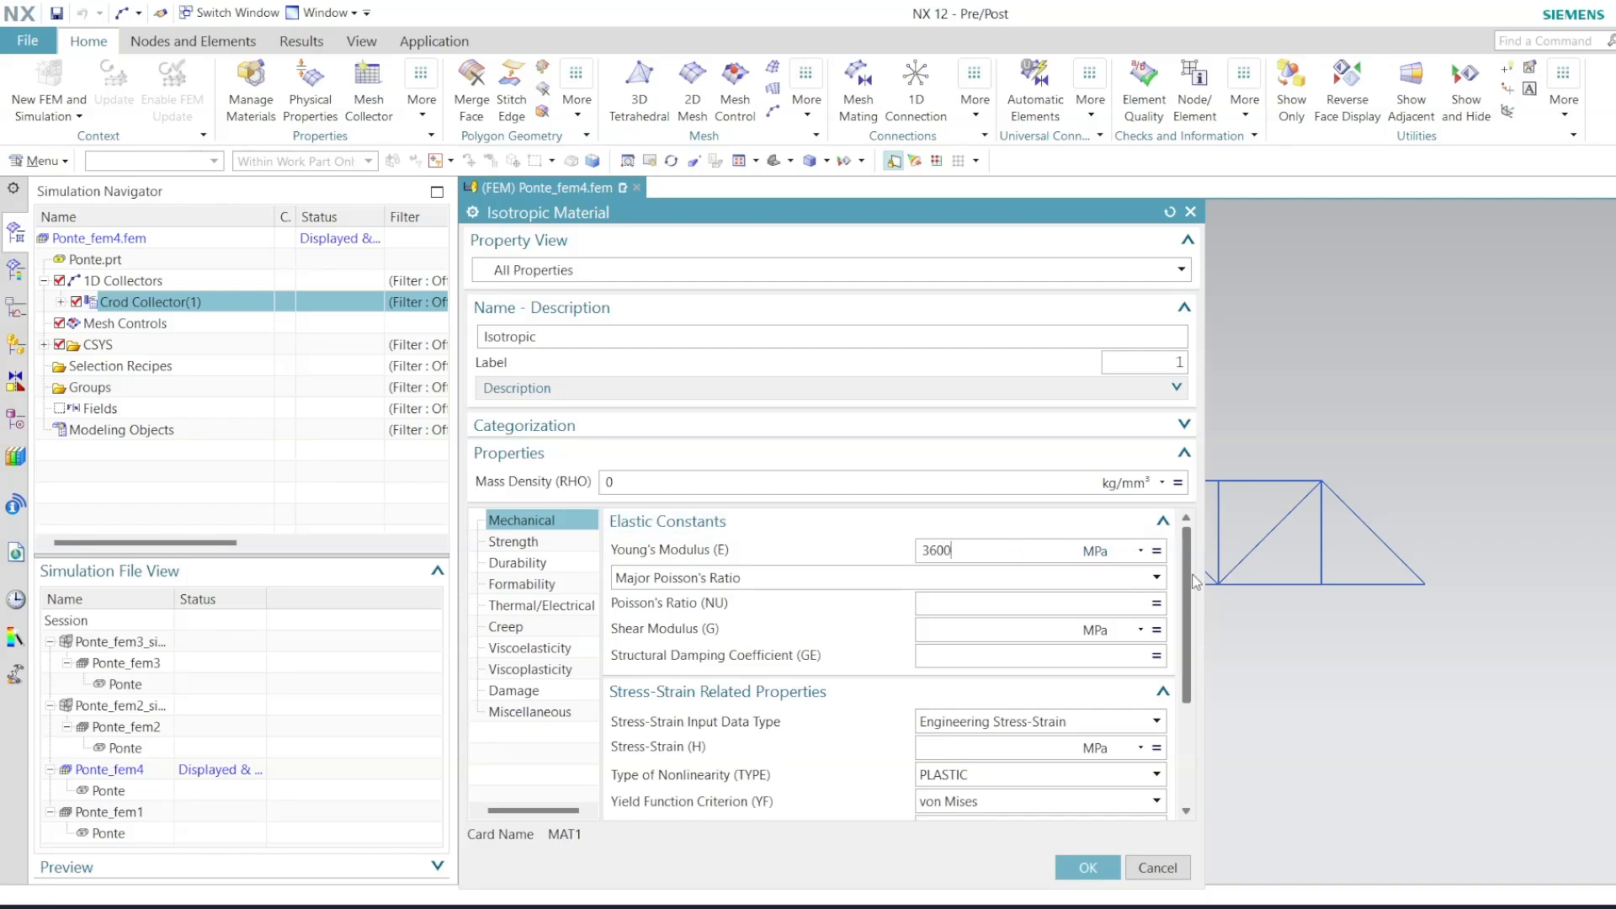
pyautogui.click(1086, 867)
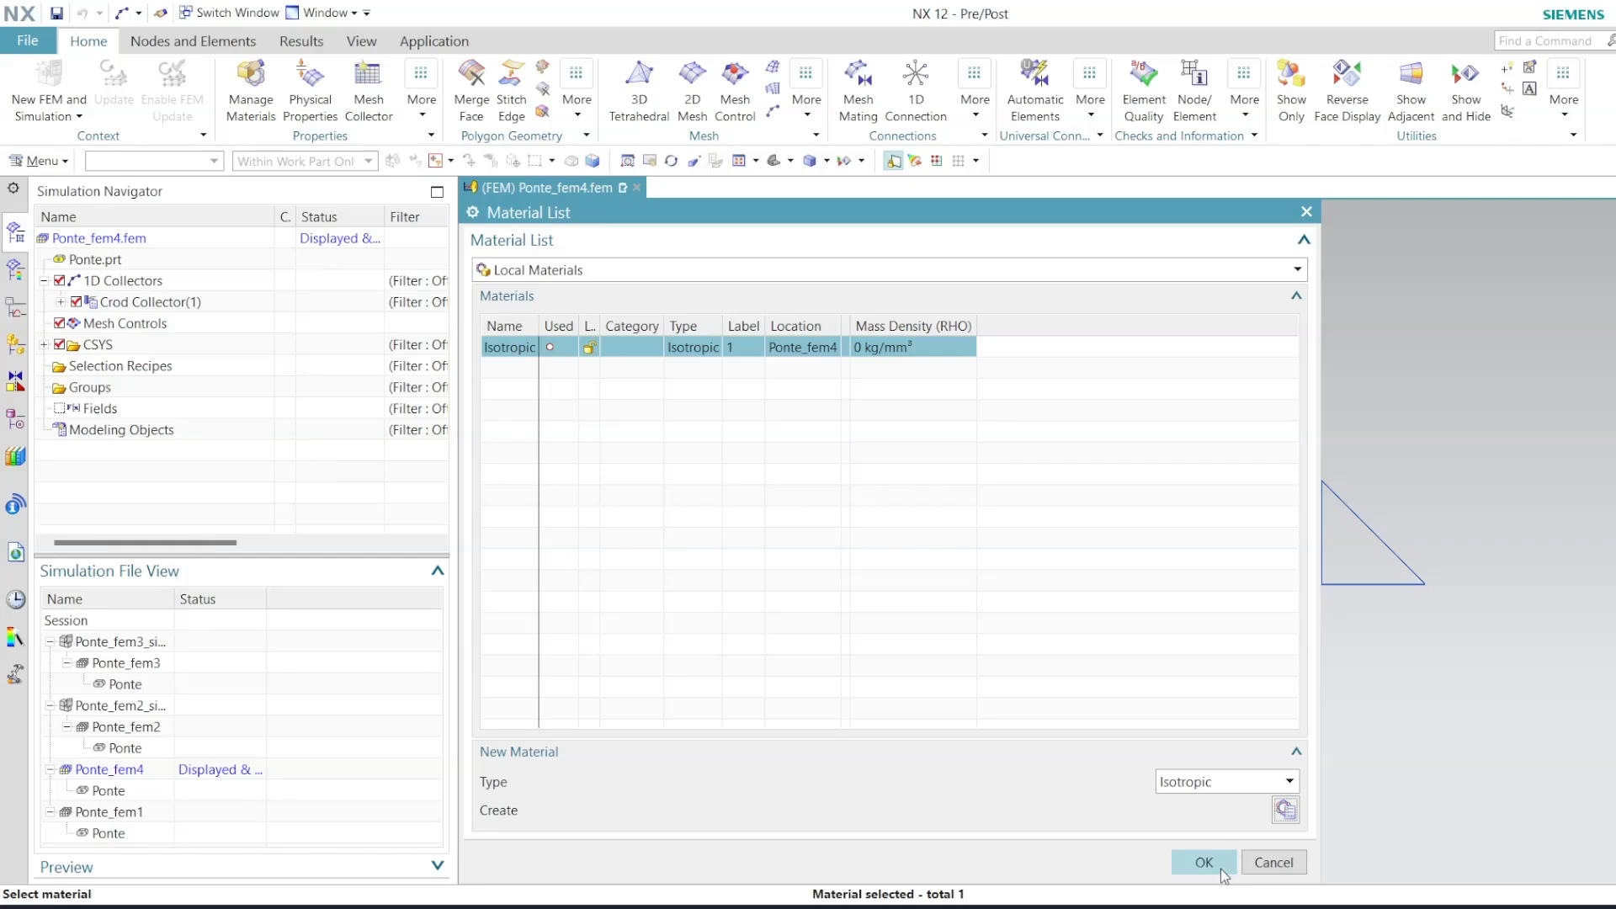
pyautogui.click(1223, 872)
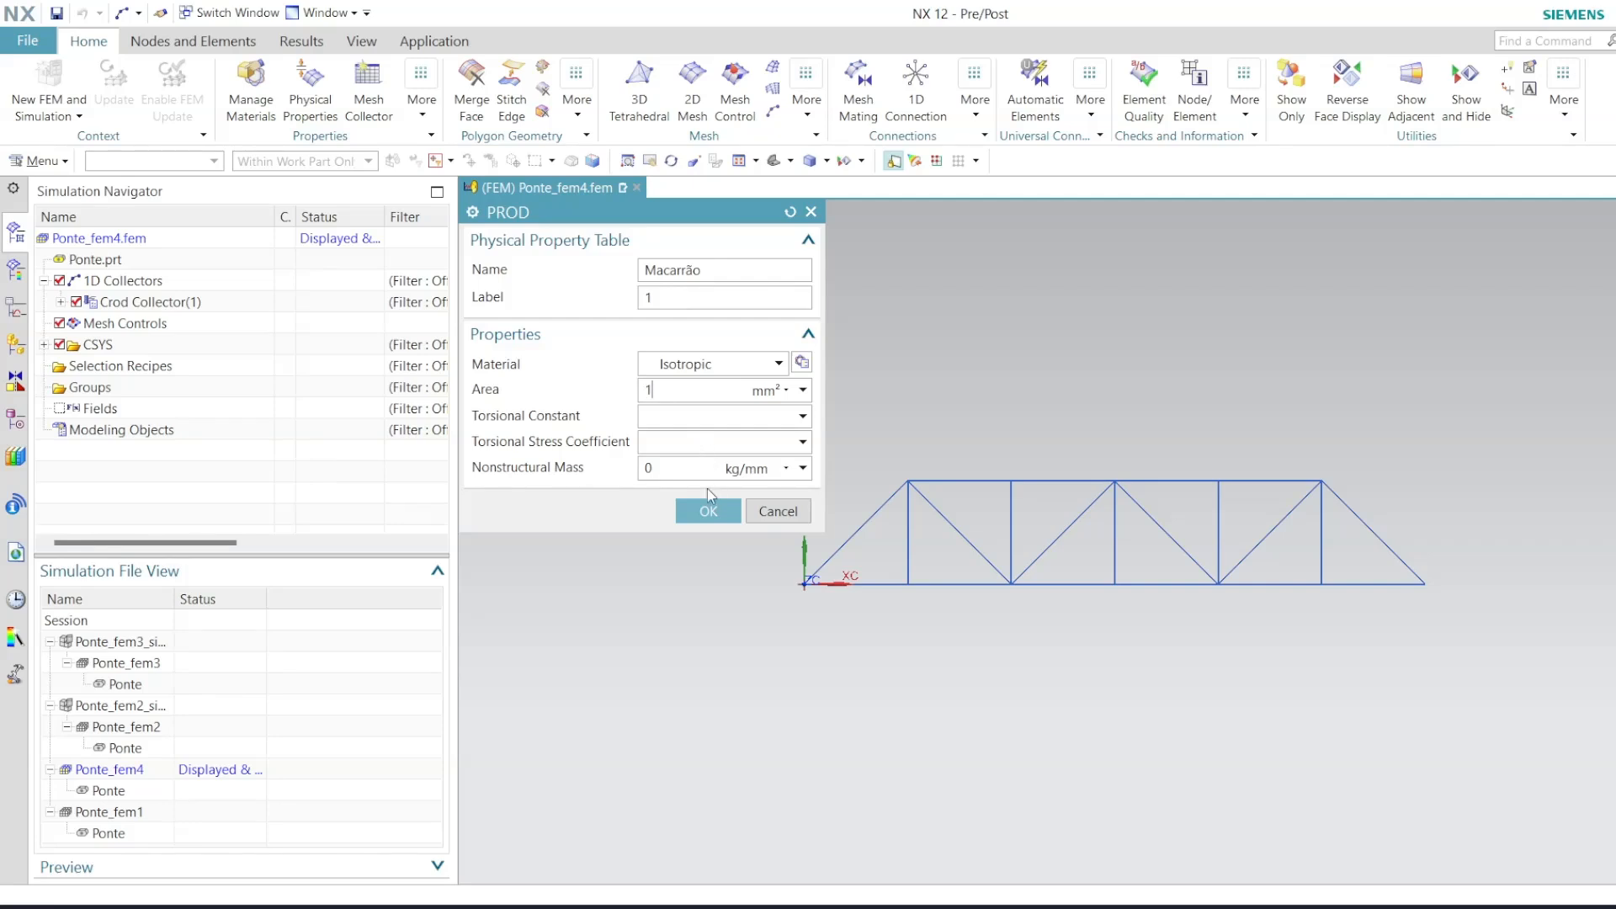
pyautogui.click(708, 511)
pyautogui.click(690, 405)
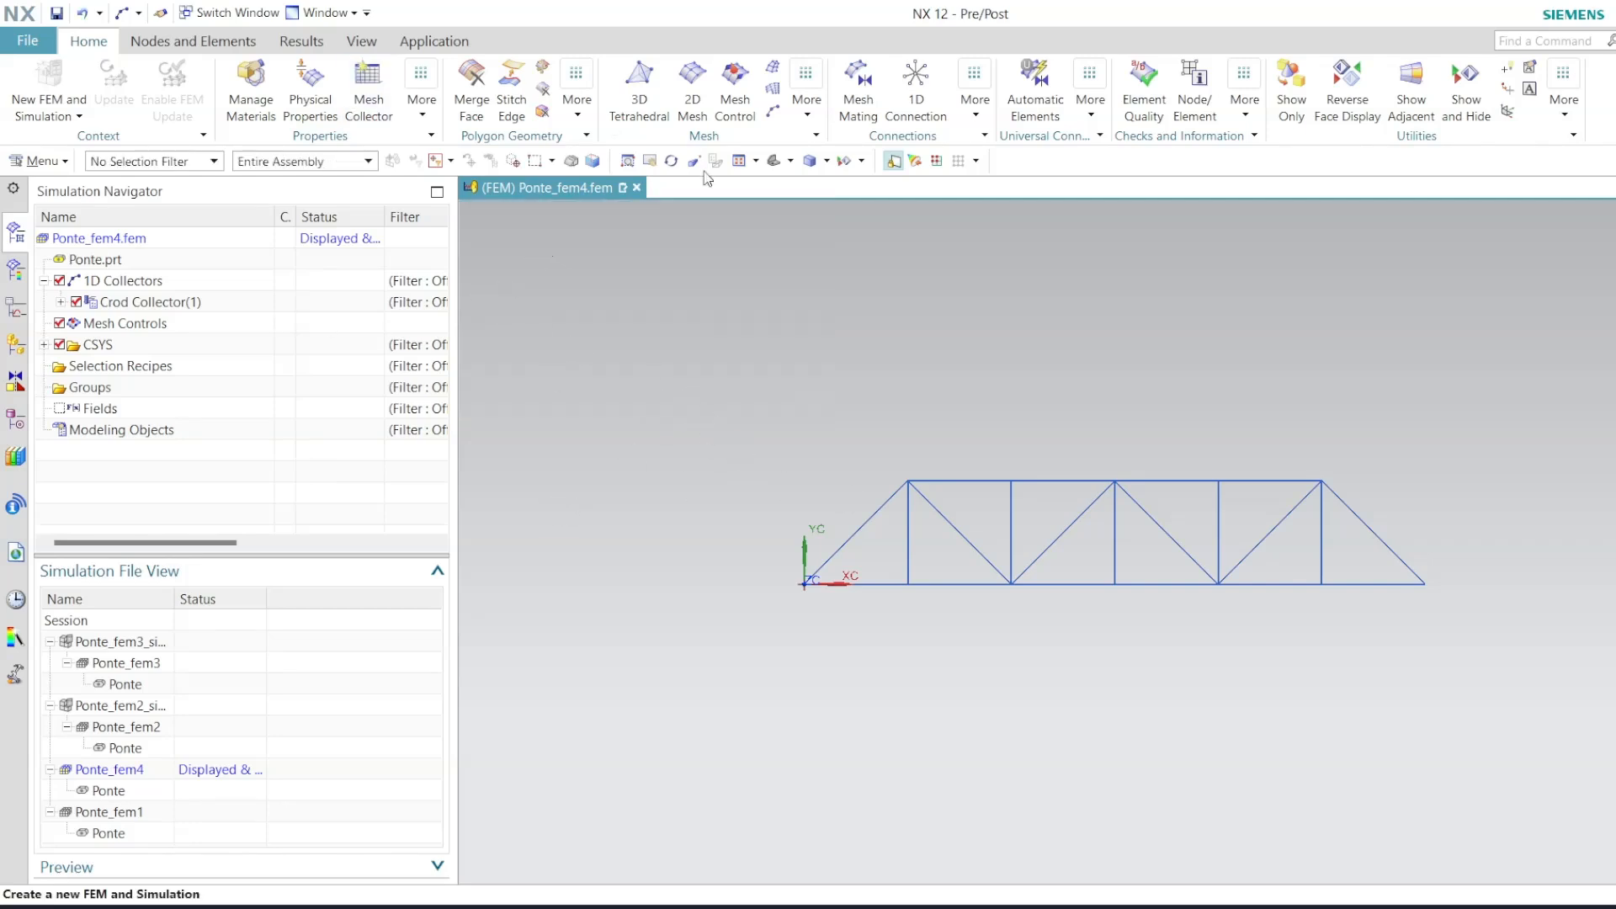
# Create the simulation Ponte_fem4_sim1.sim from the NX Nastran template with a SOL 101 Linear Statics - Global Constraints solution.
pyautogui.click(30, 119)
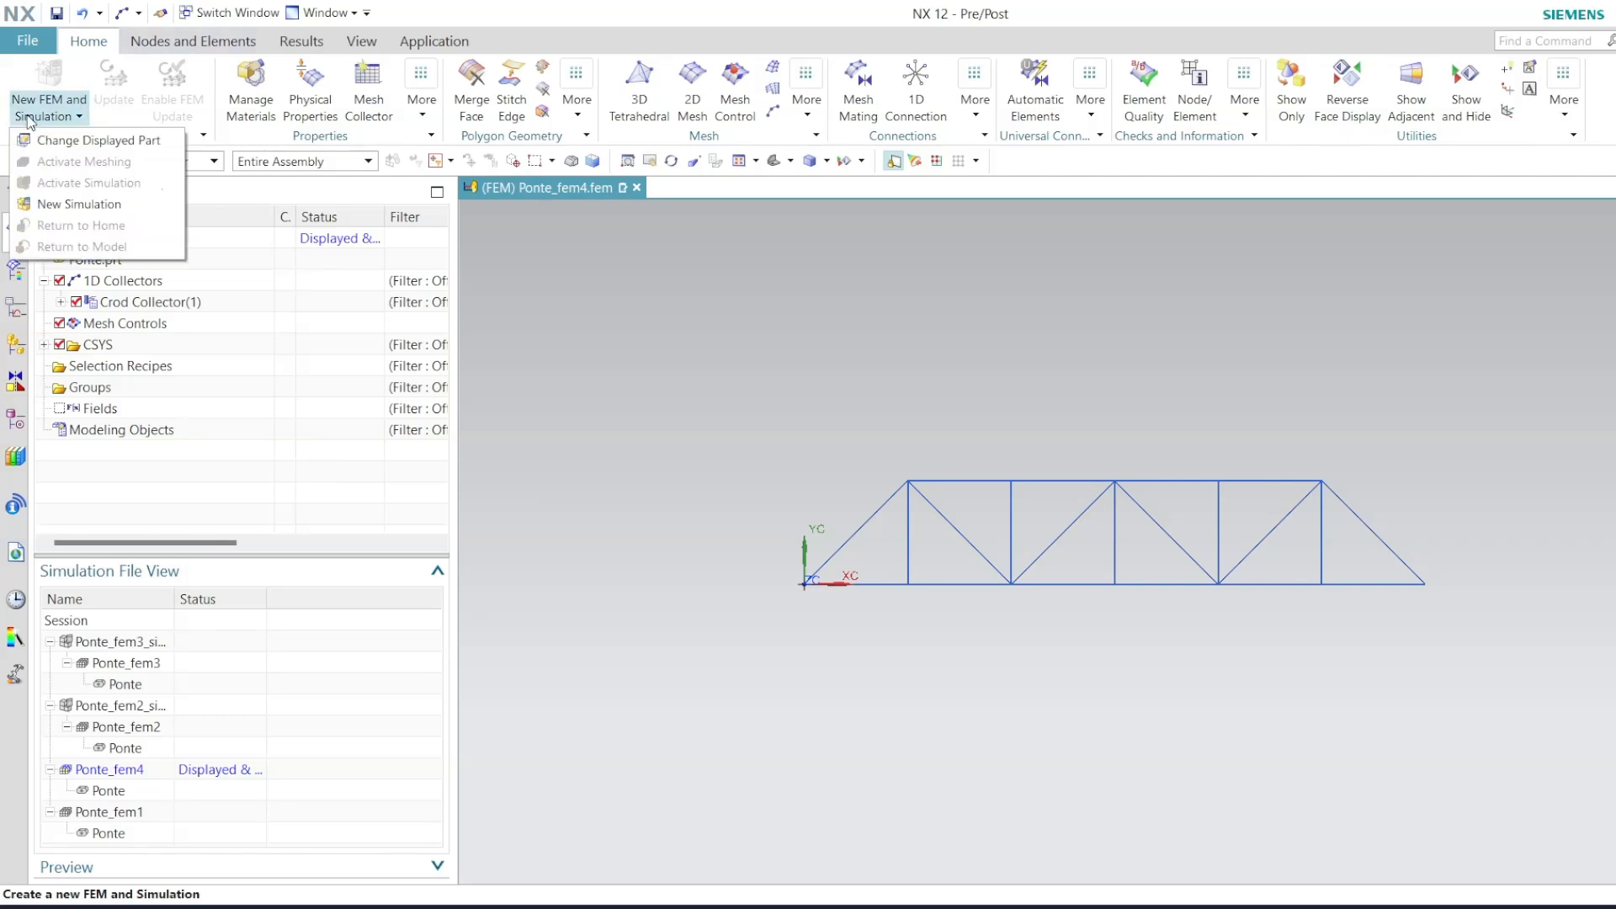
pyautogui.click(84, 205)
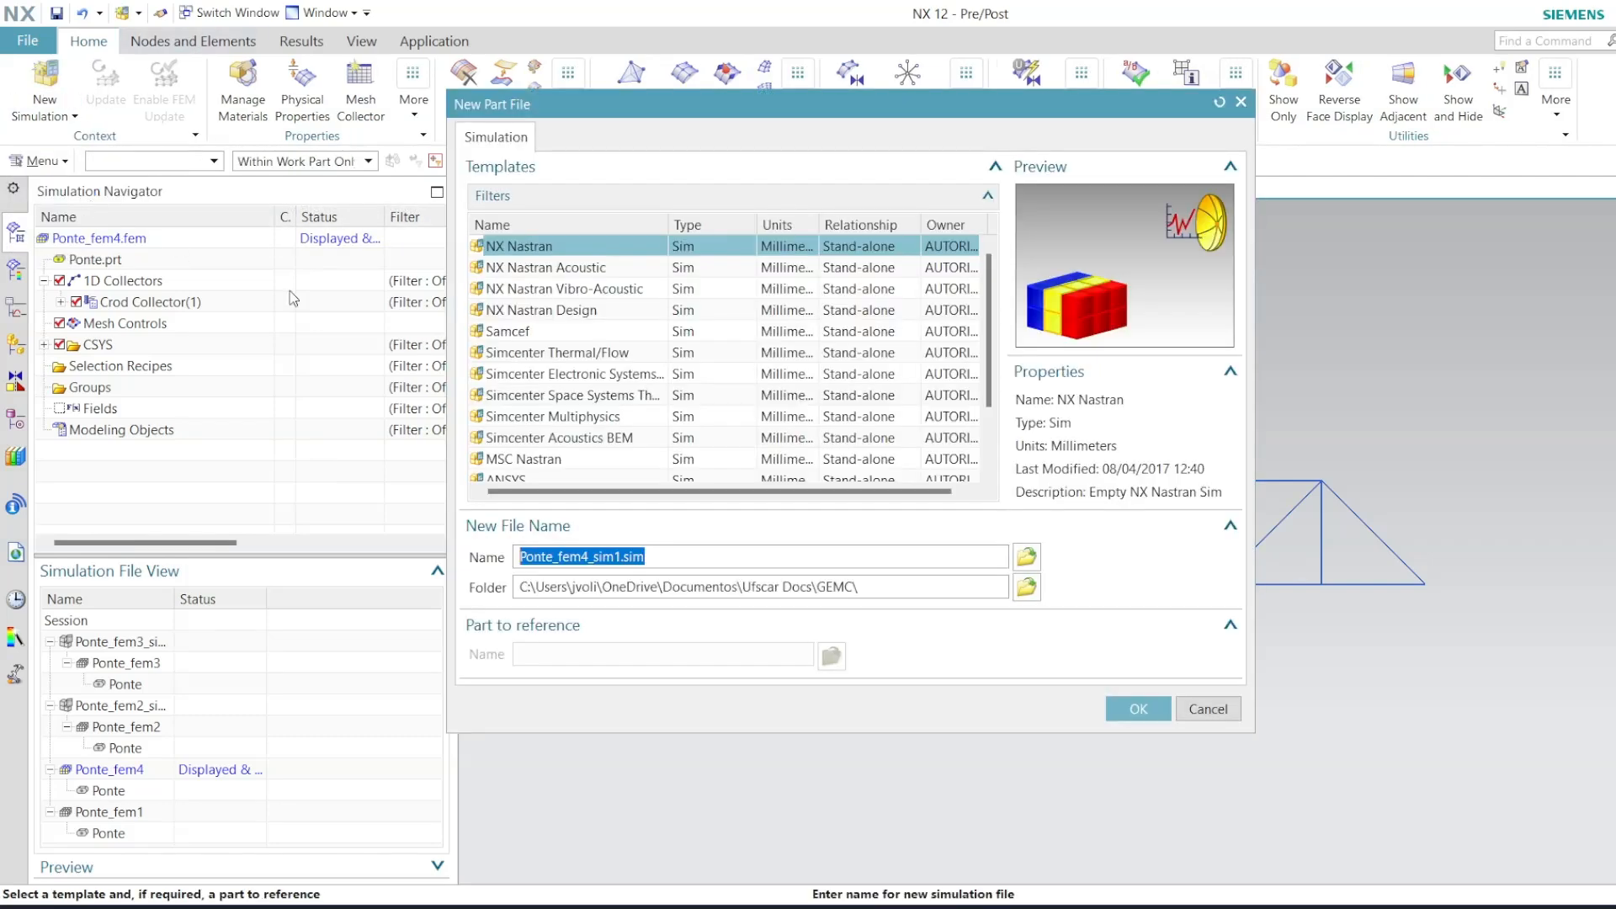
pyautogui.click(1135, 708)
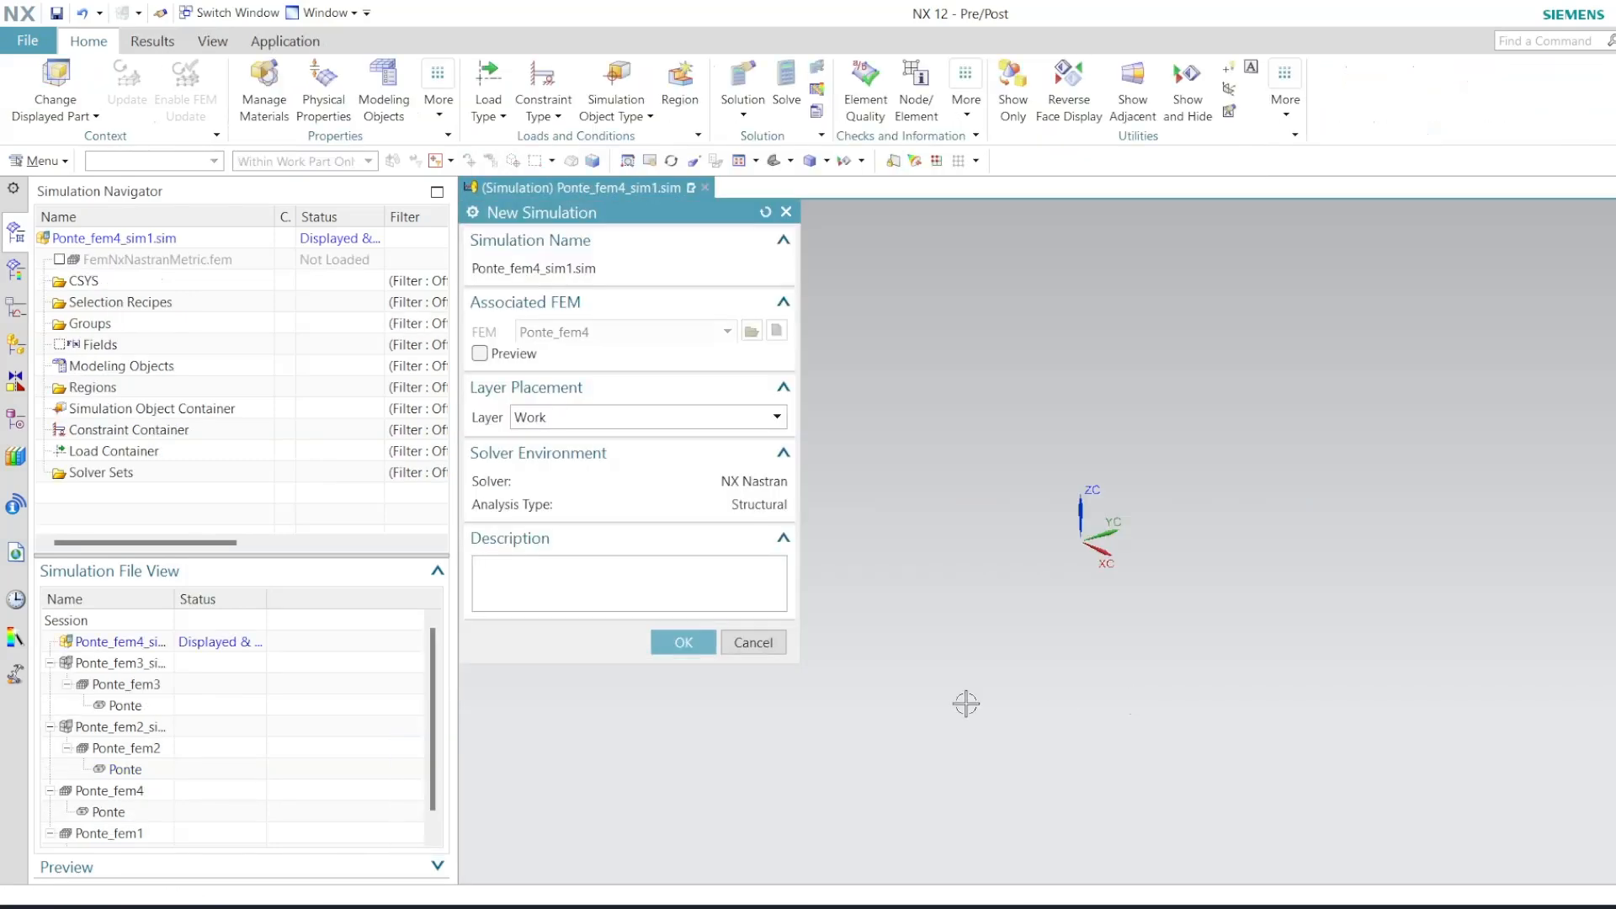
pyautogui.click(680, 642)
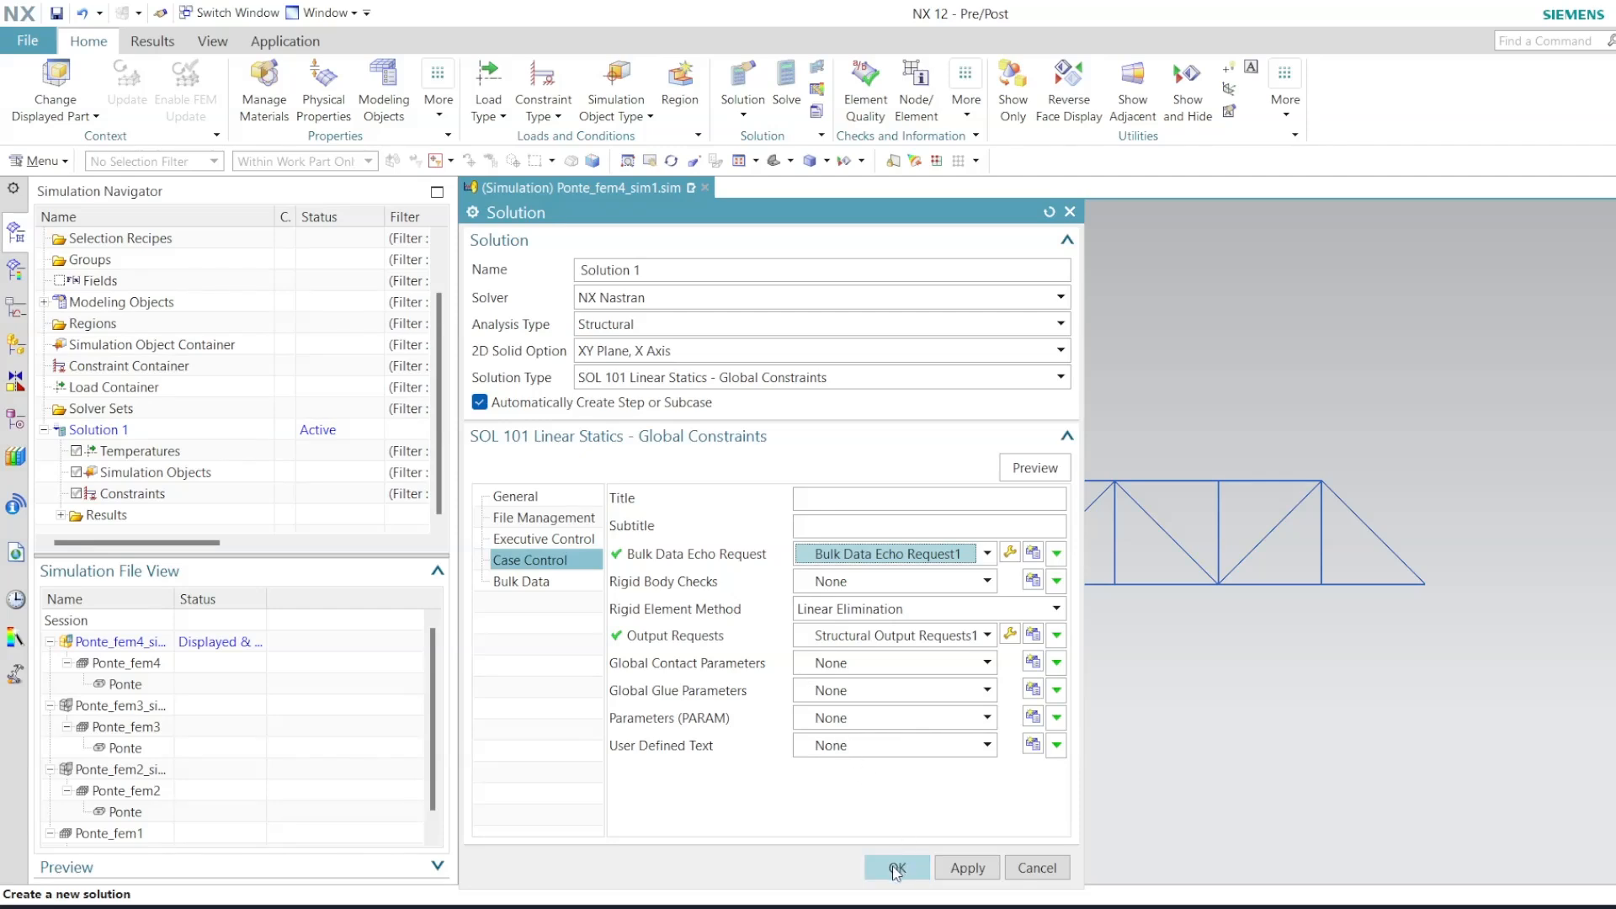
pyautogui.click(897, 869)
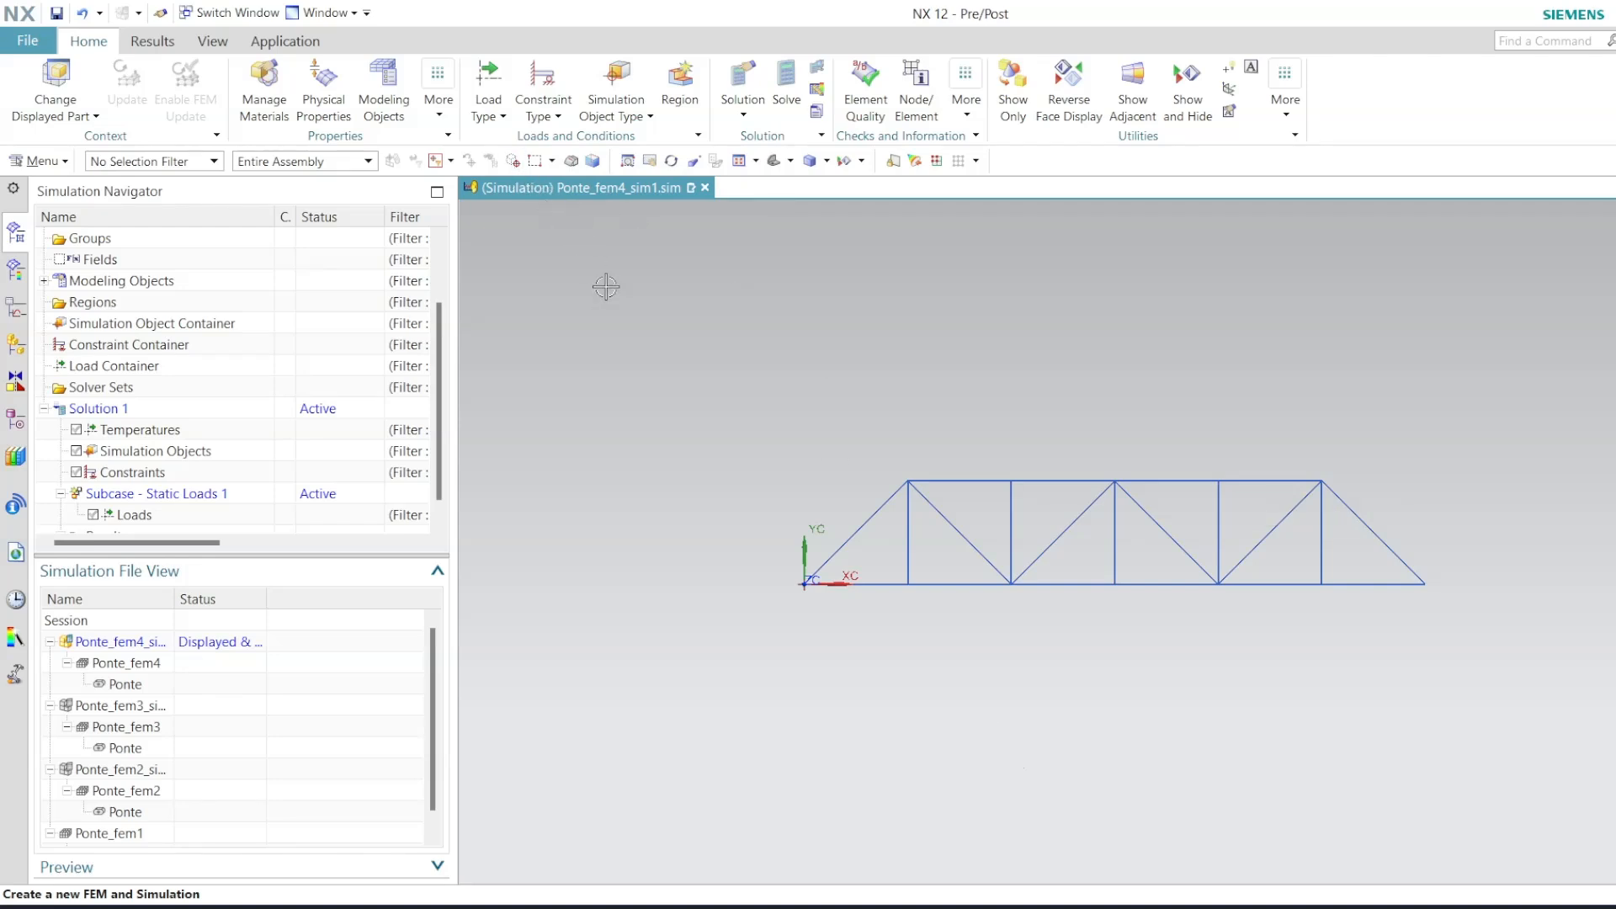
# Apply a user-defined SPC constraint to the truss's lower end node farthest from the origin, with DOF1, DOF2 and DOF3 fixed.
pyautogui.click(545, 111)
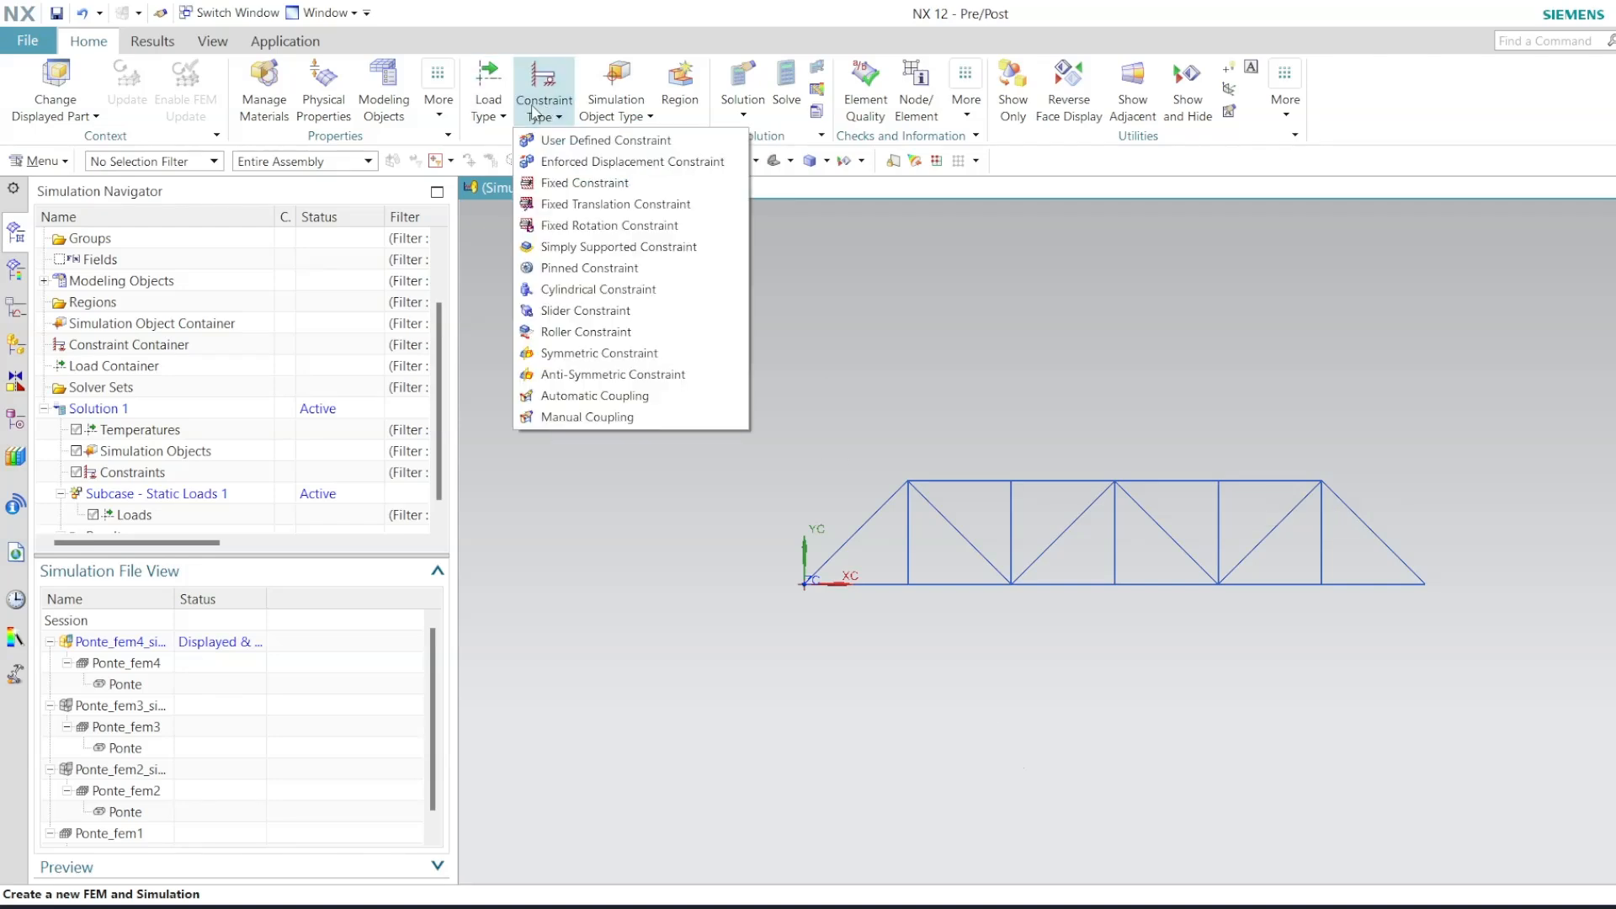
pyautogui.click(574, 140)
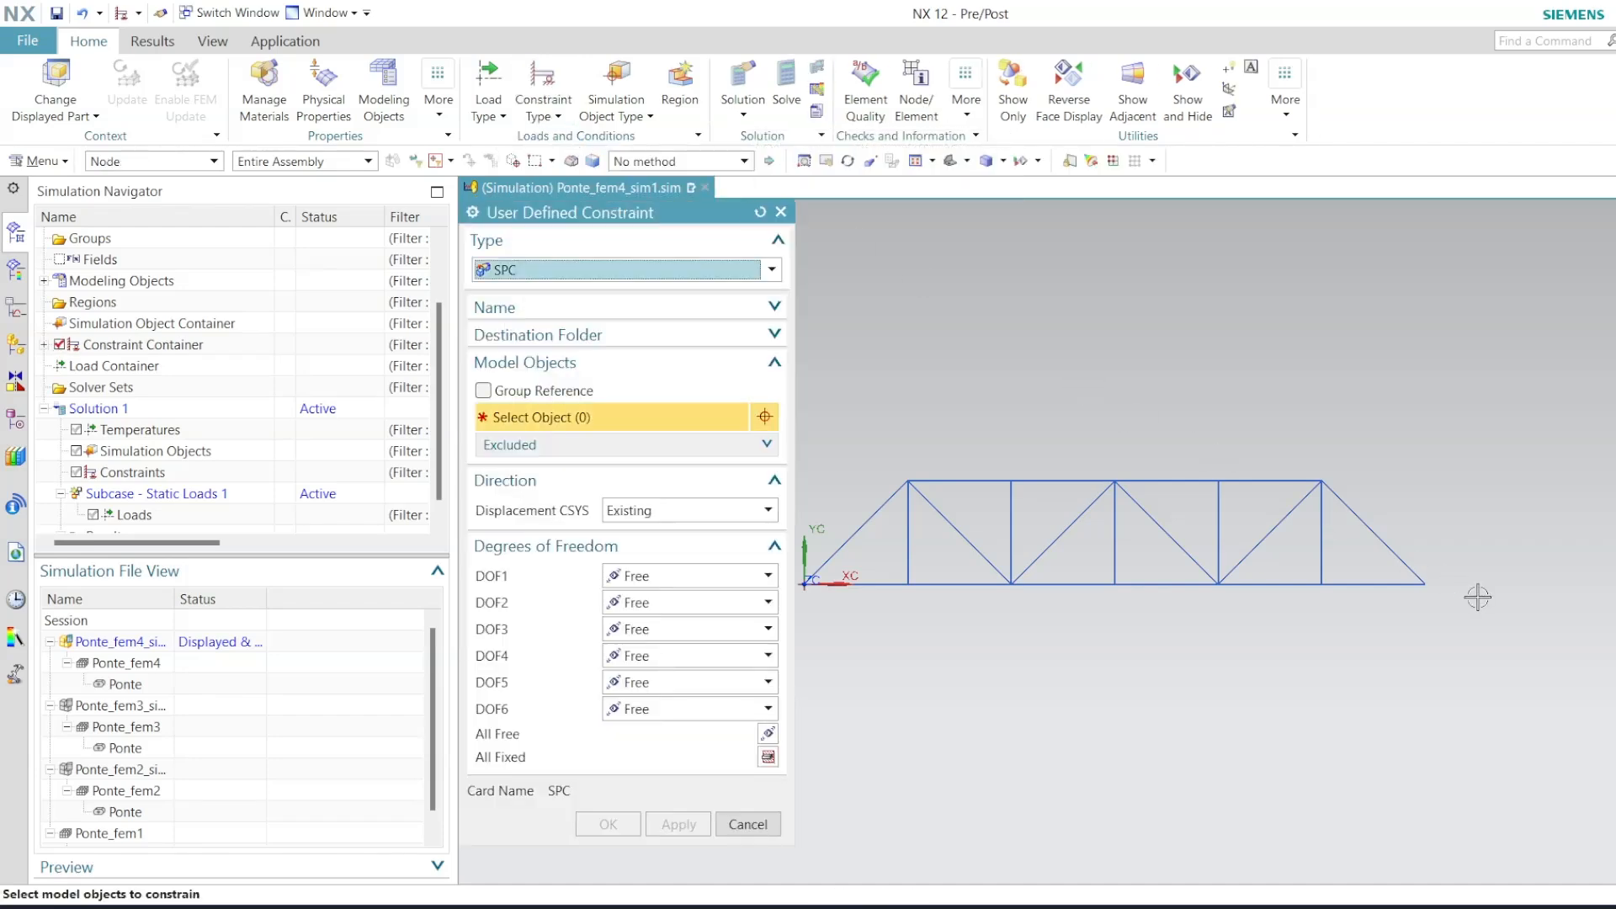
pyautogui.click(1424, 585)
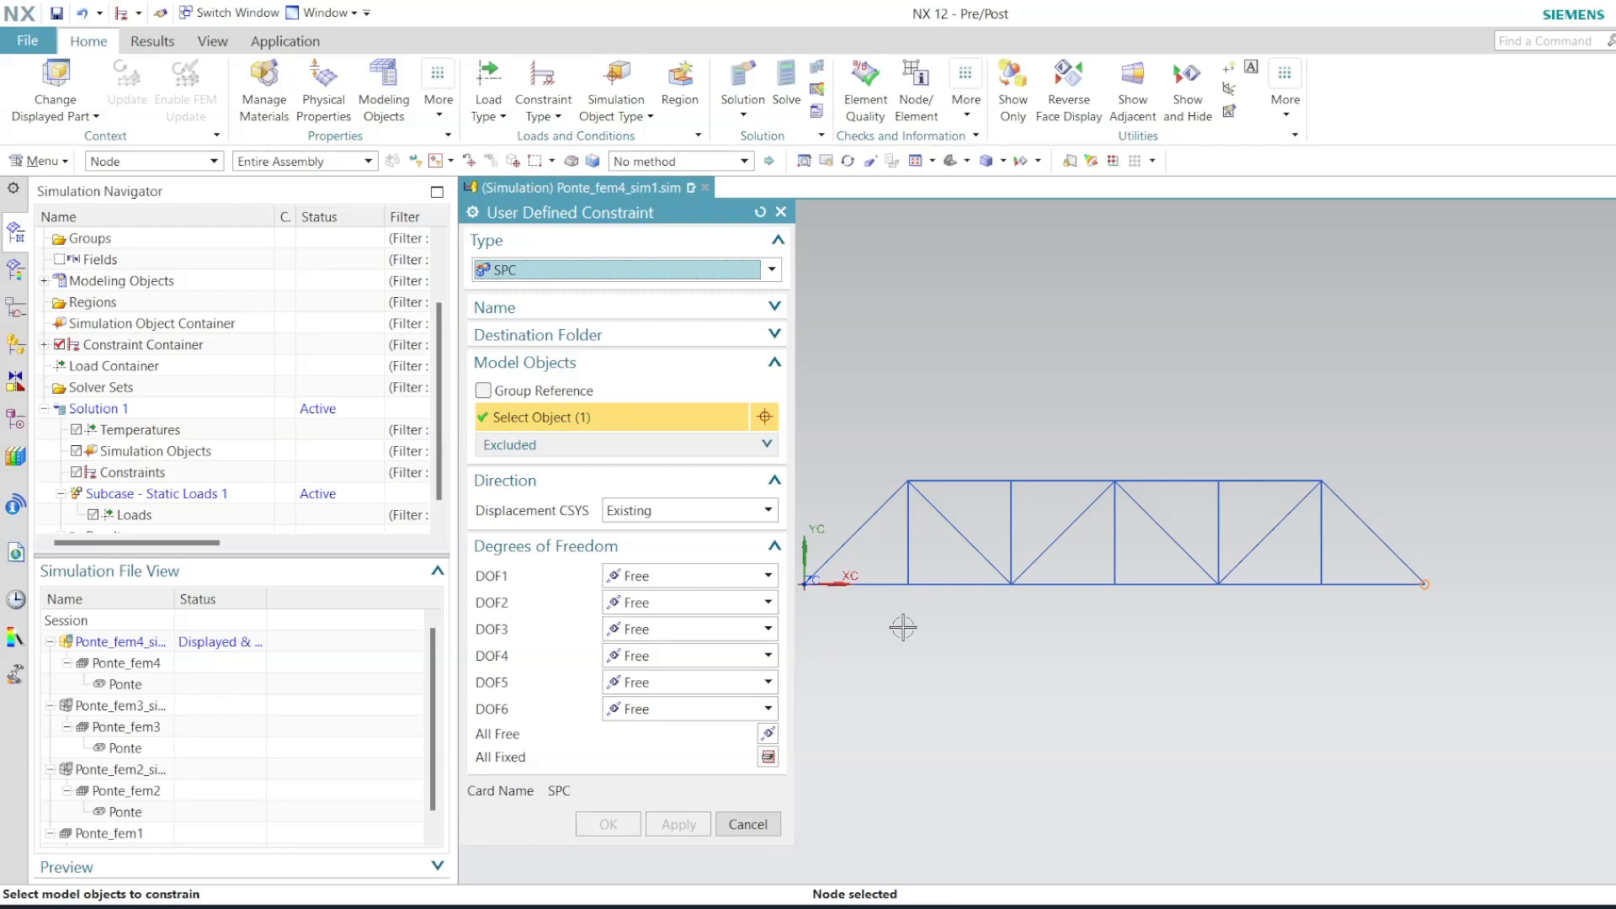
pyautogui.click(673, 576)
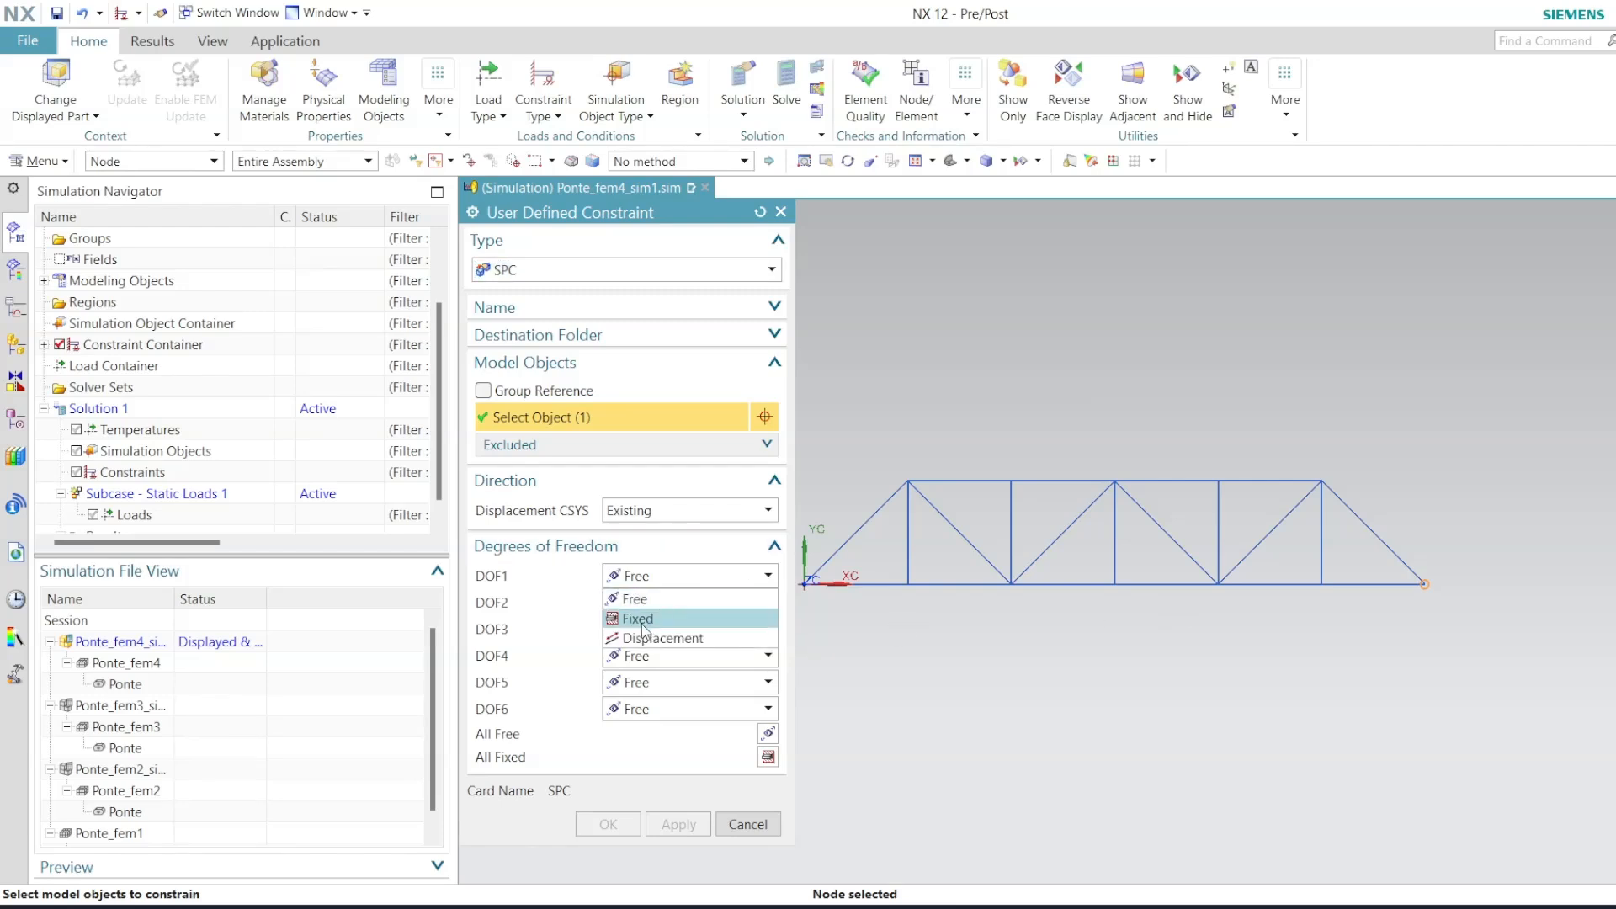
pyautogui.click(640, 619)
pyautogui.click(646, 602)
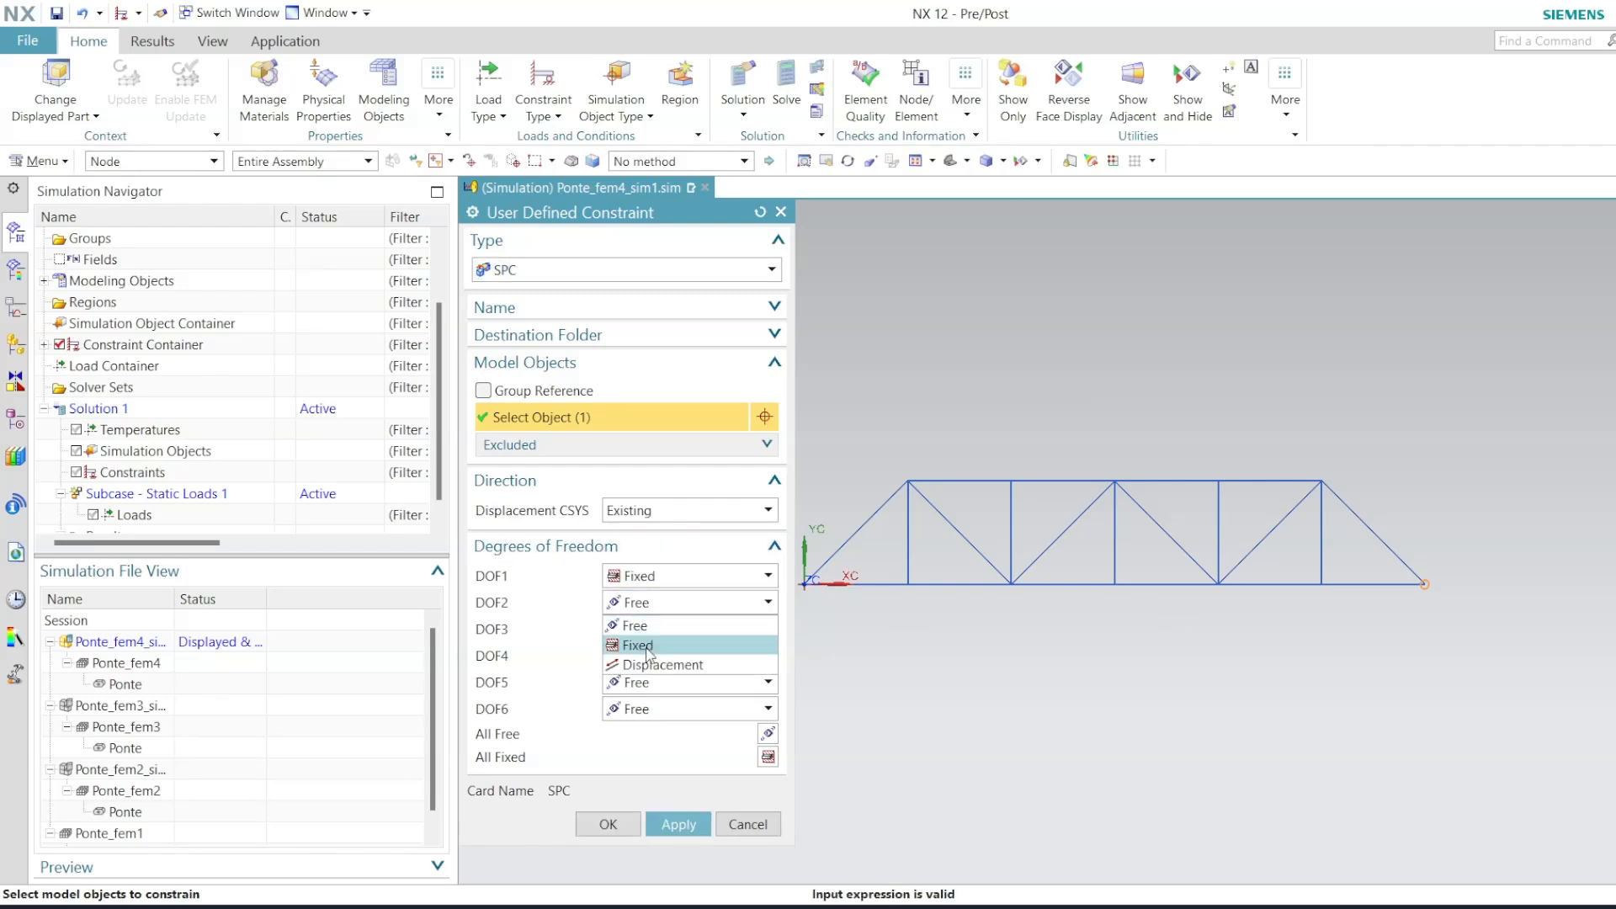
pyautogui.click(640, 646)
pyautogui.click(640, 629)
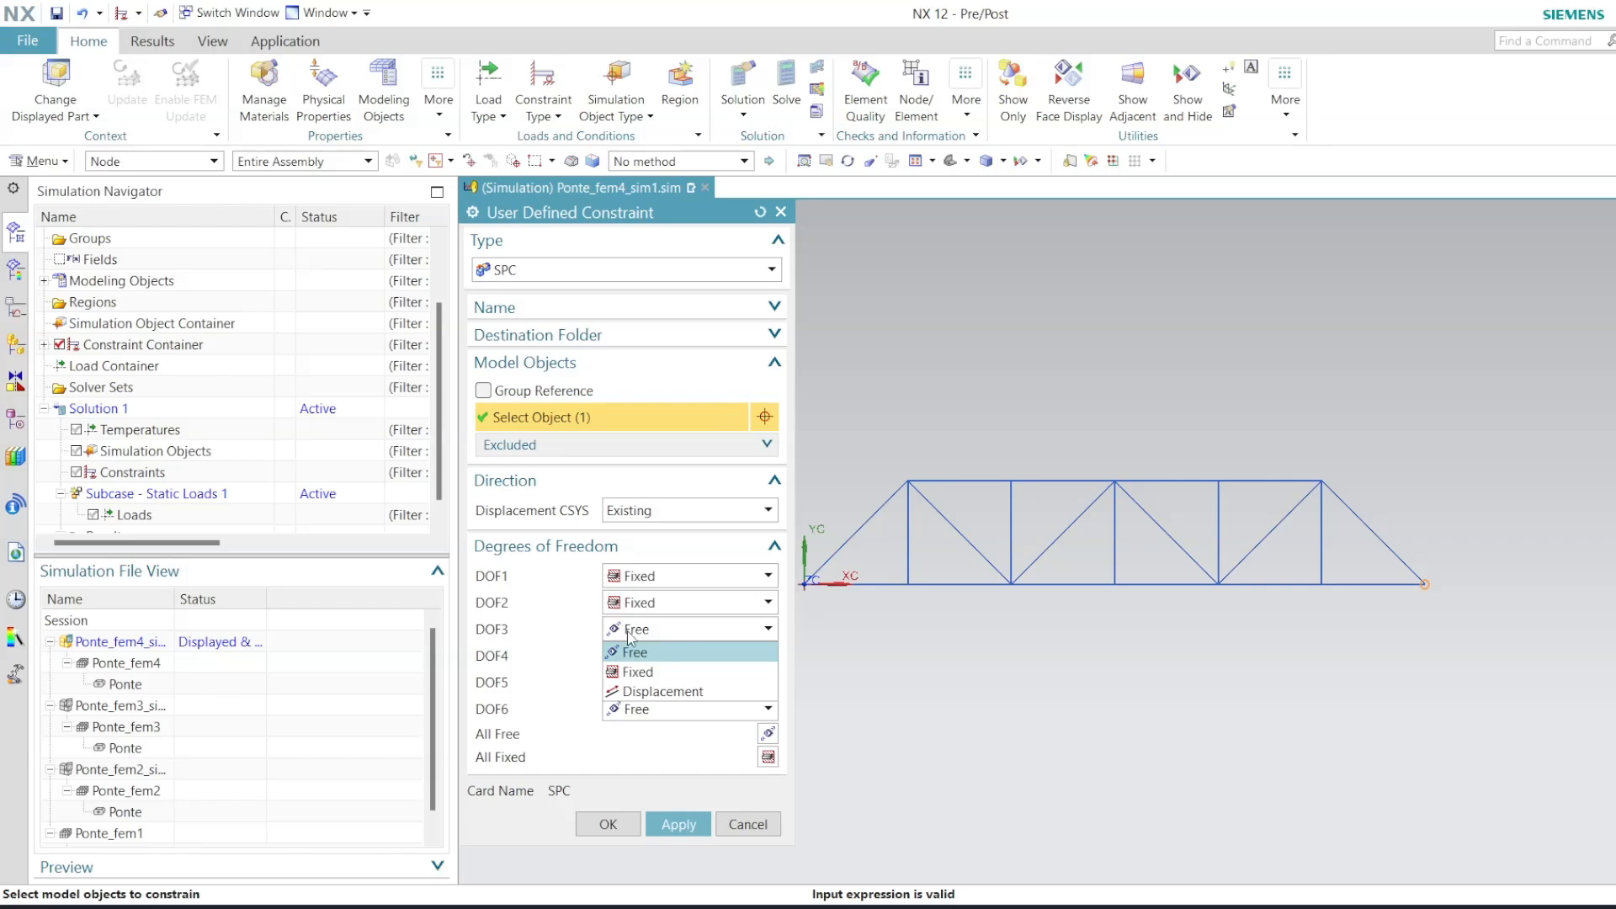
pyautogui.click(652, 672)
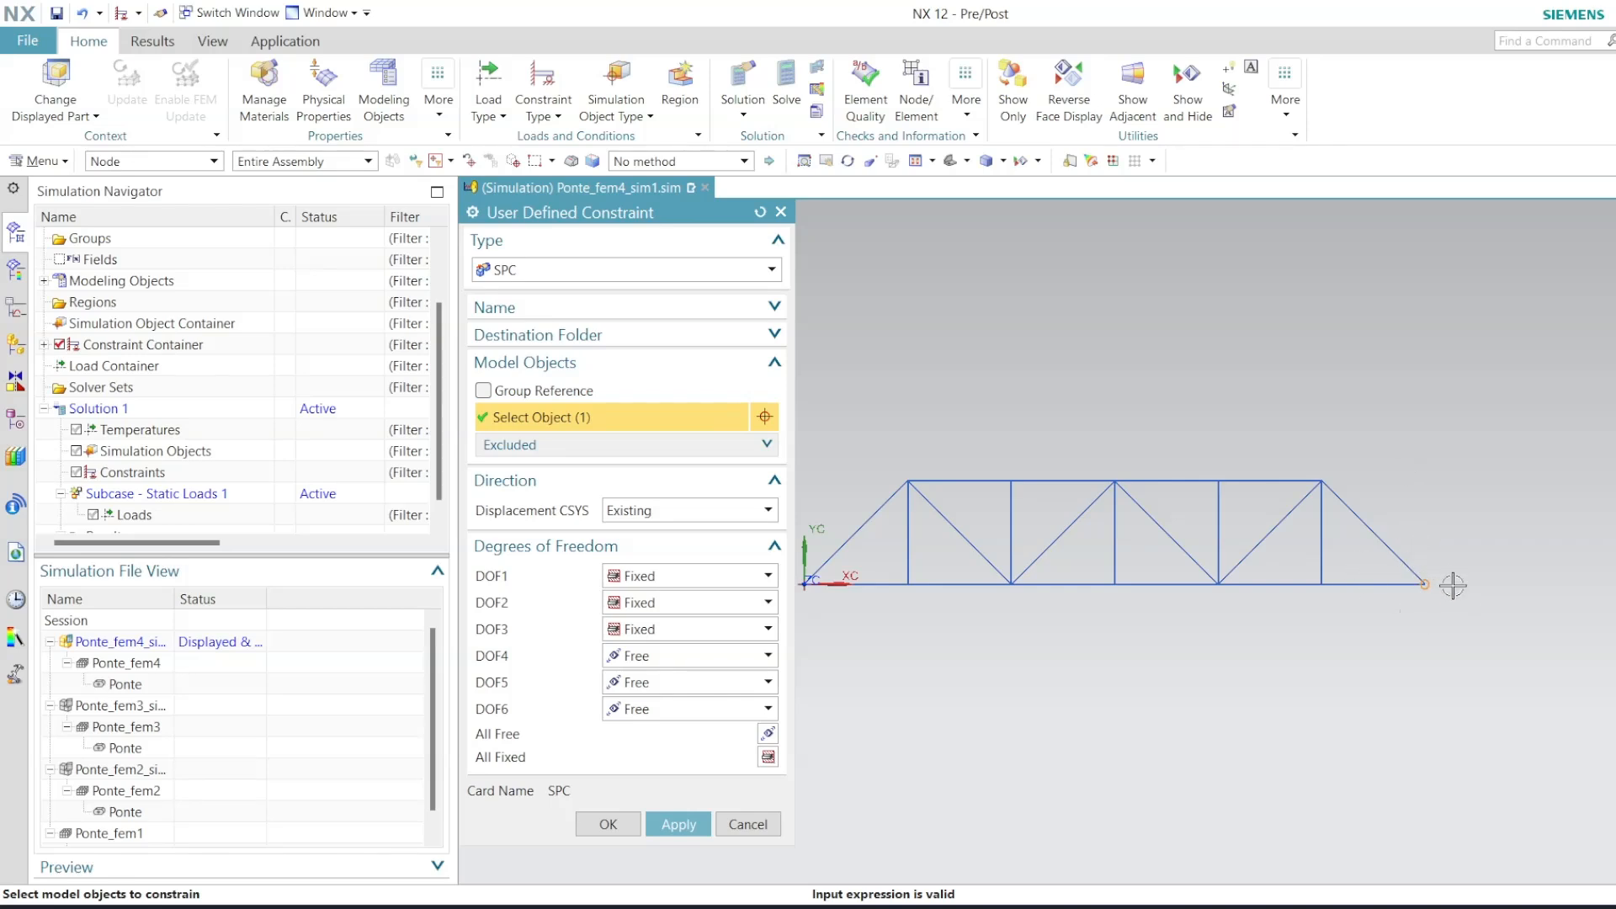
pyautogui.click(678, 825)
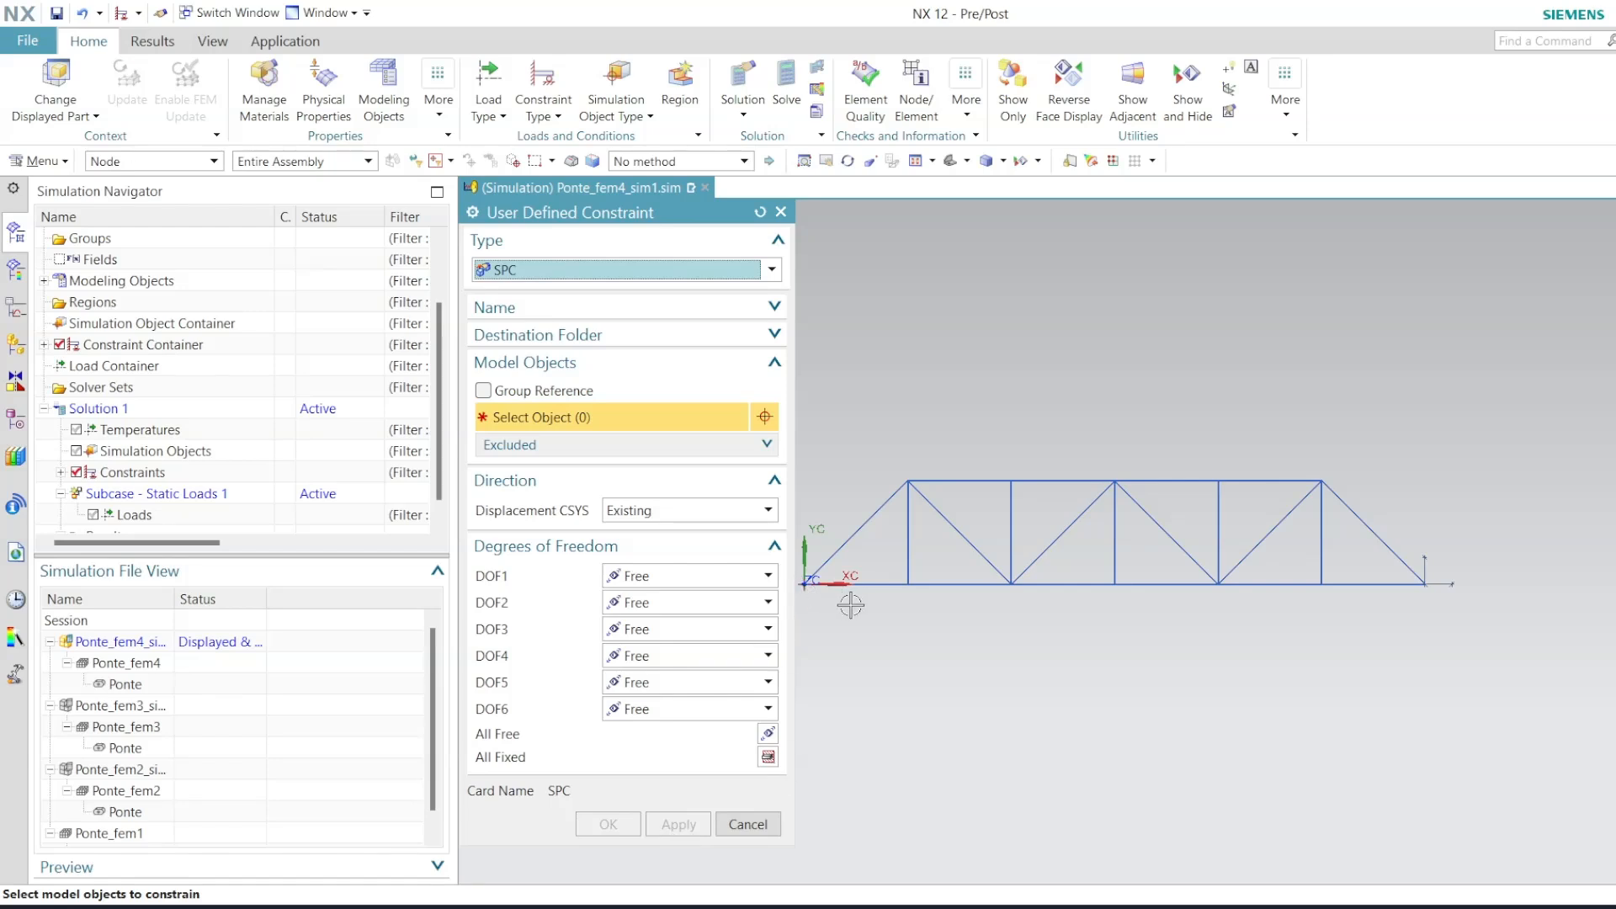
# Apply a second user-defined SPC constraint to the truss's end node at the origin, with only DOF2 and DOF3 fixed.
pyautogui.scroll(2, 850, 603)
pyautogui.scroll(-4, 837, 595)
pyautogui.scroll(3, 811, 588)
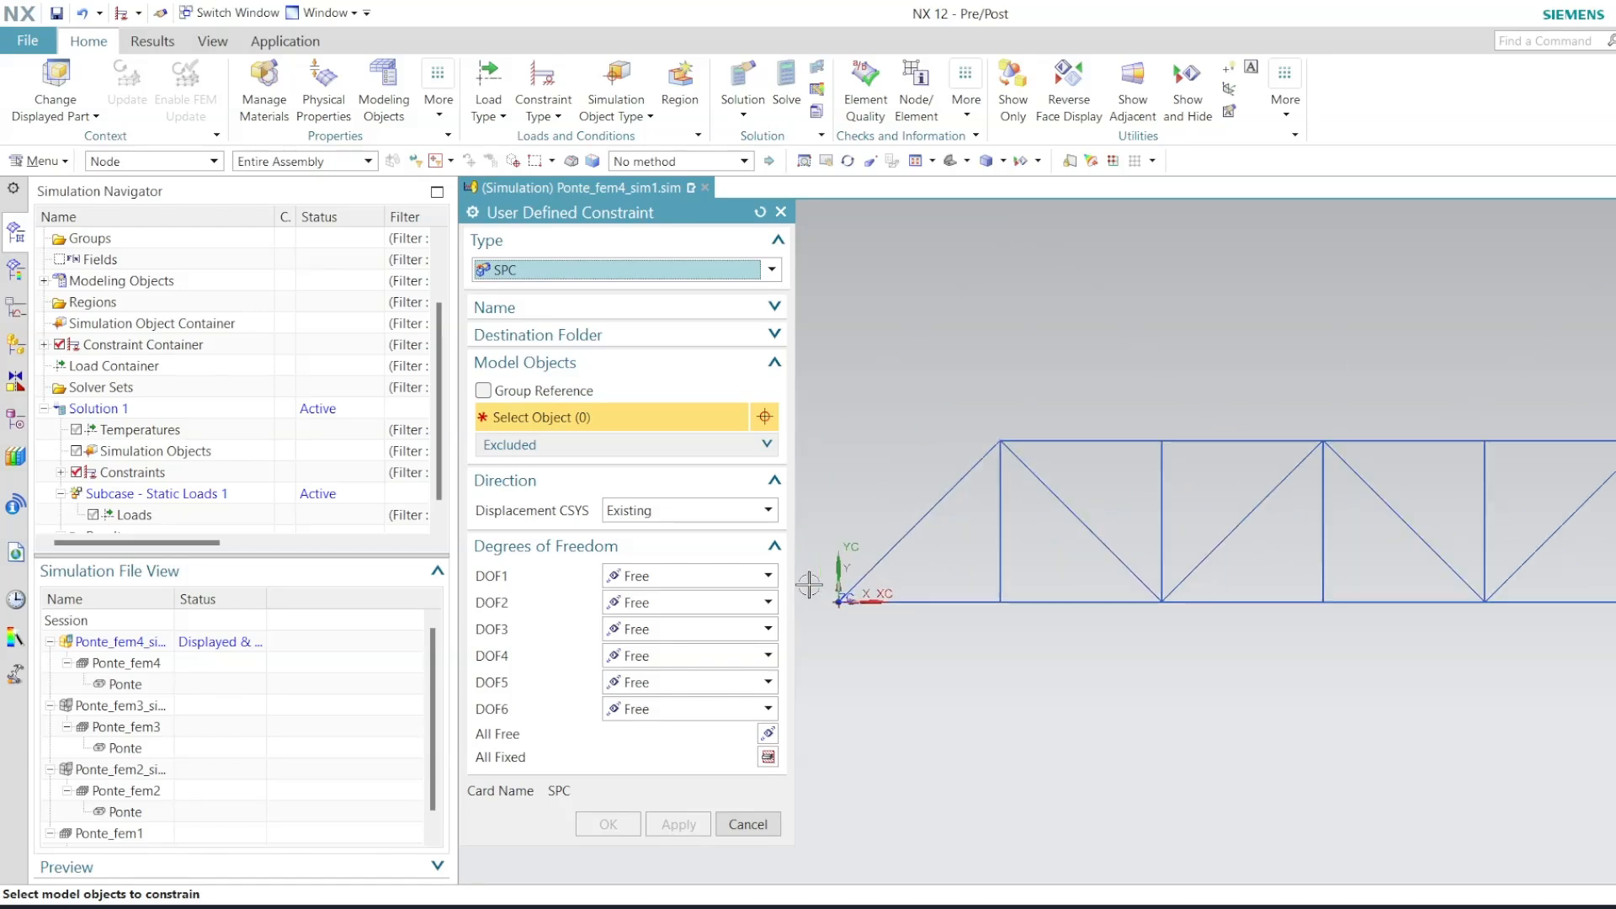
pyautogui.click(839, 600)
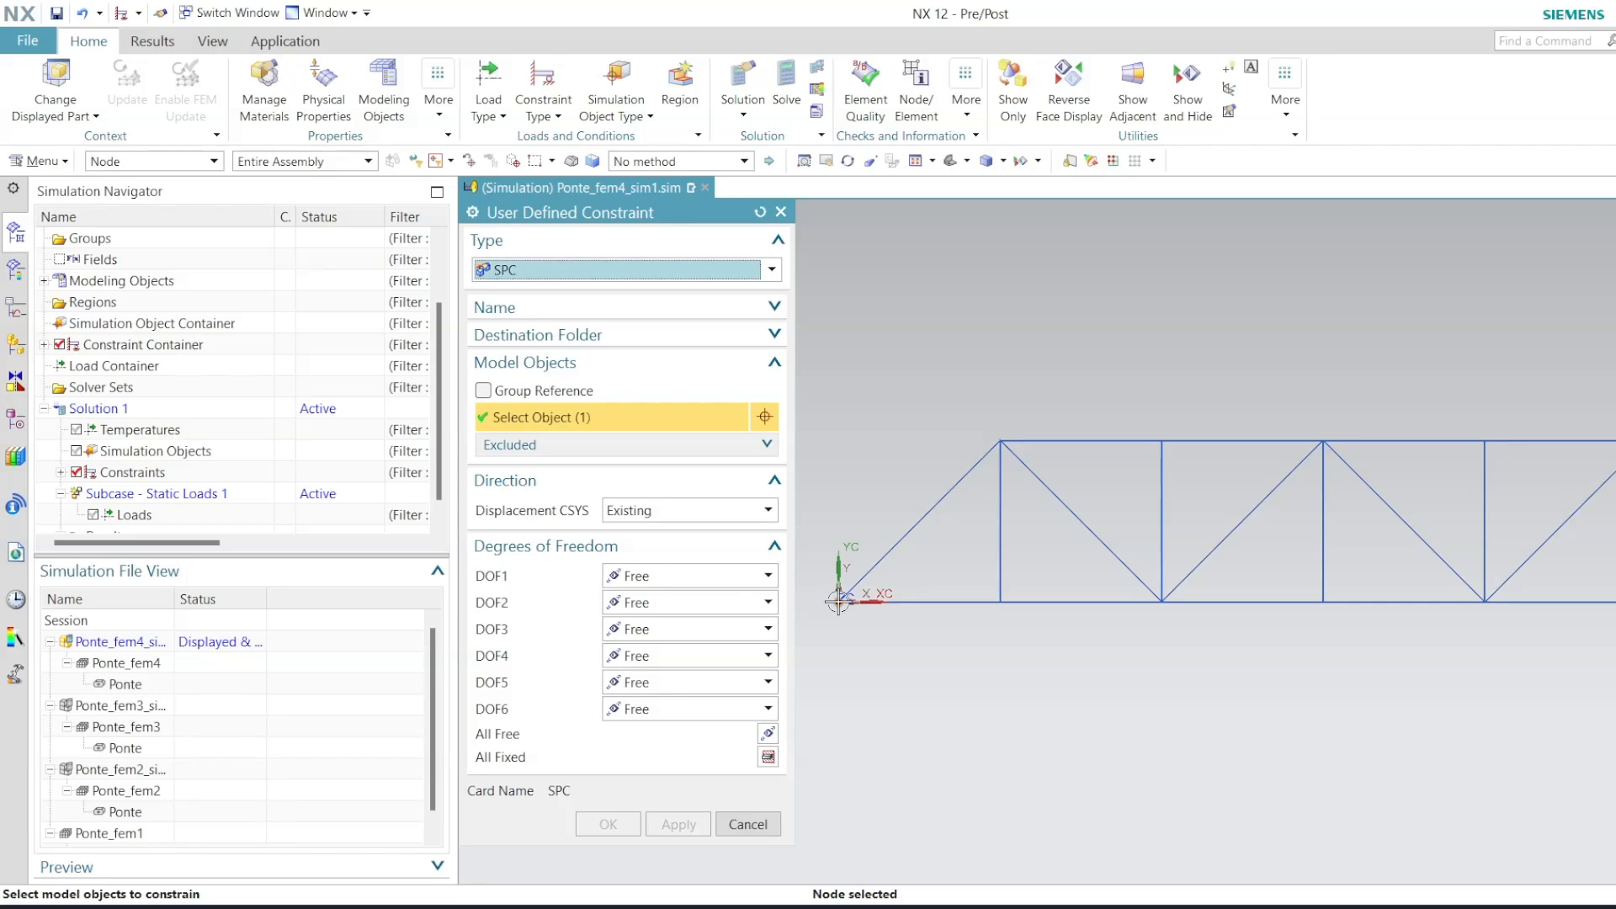
pyautogui.click(696, 604)
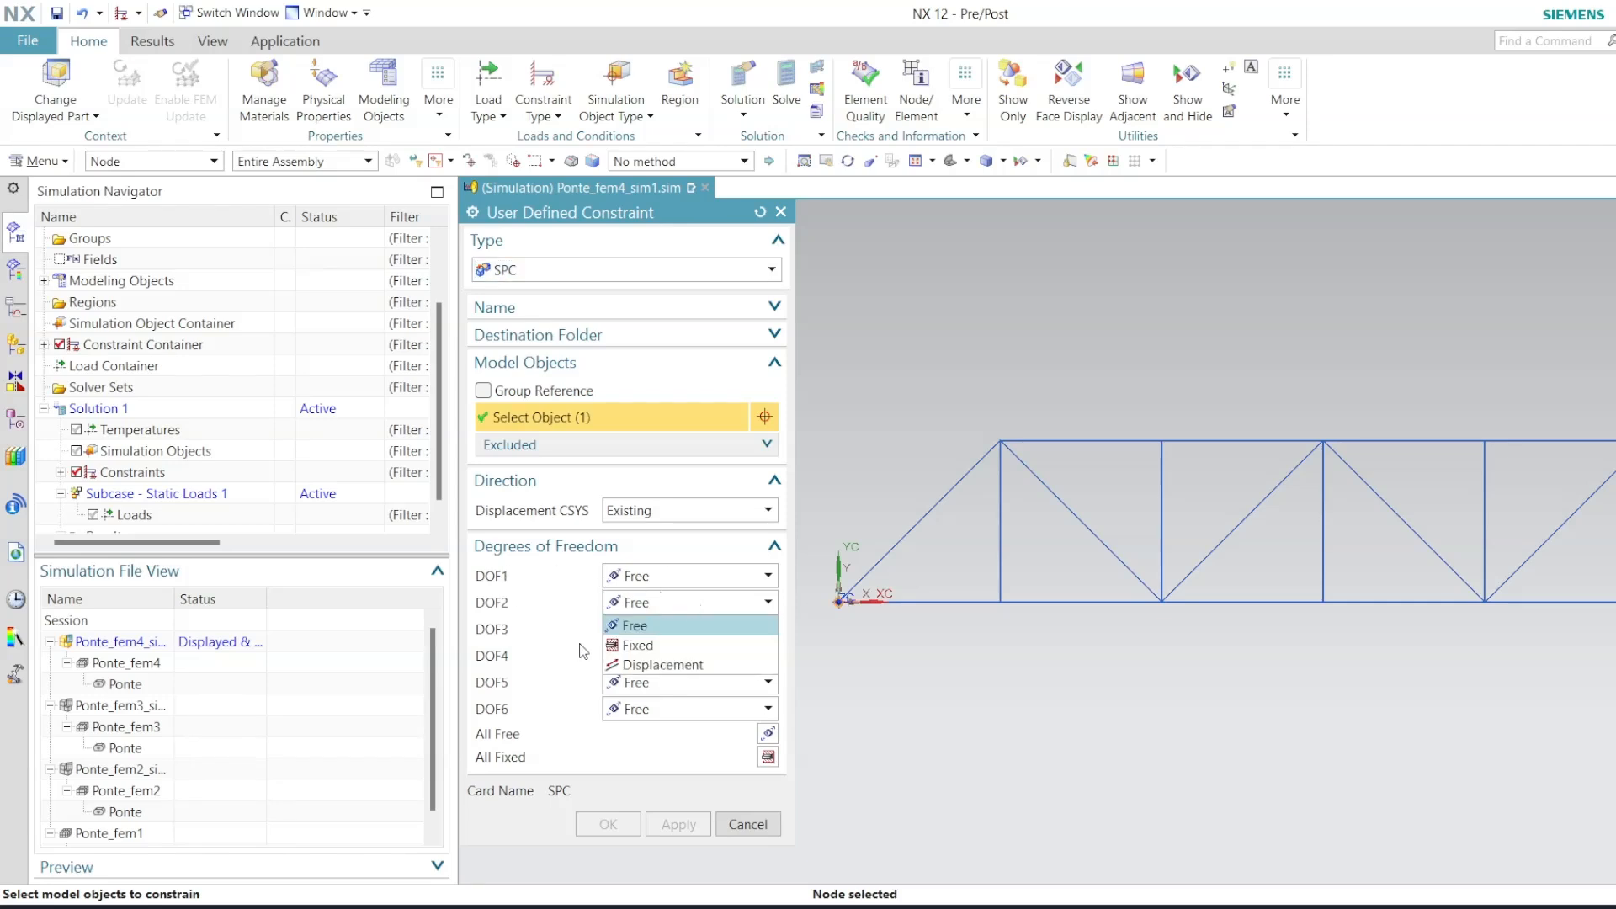
pyautogui.click(637, 645)
pyautogui.click(636, 631)
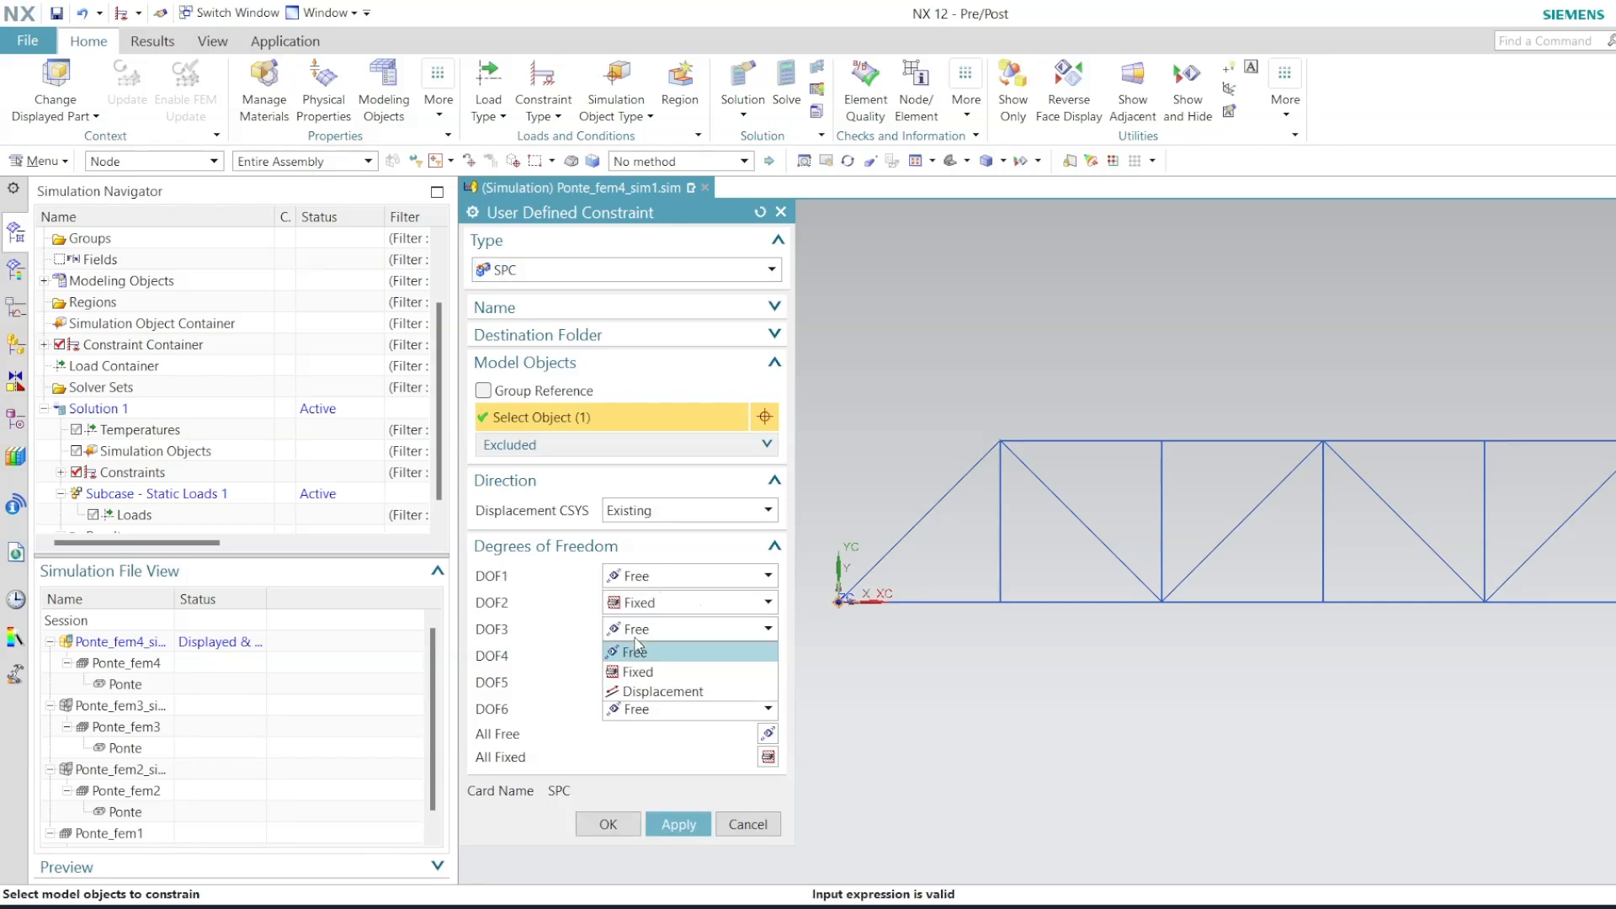
pyautogui.click(638, 672)
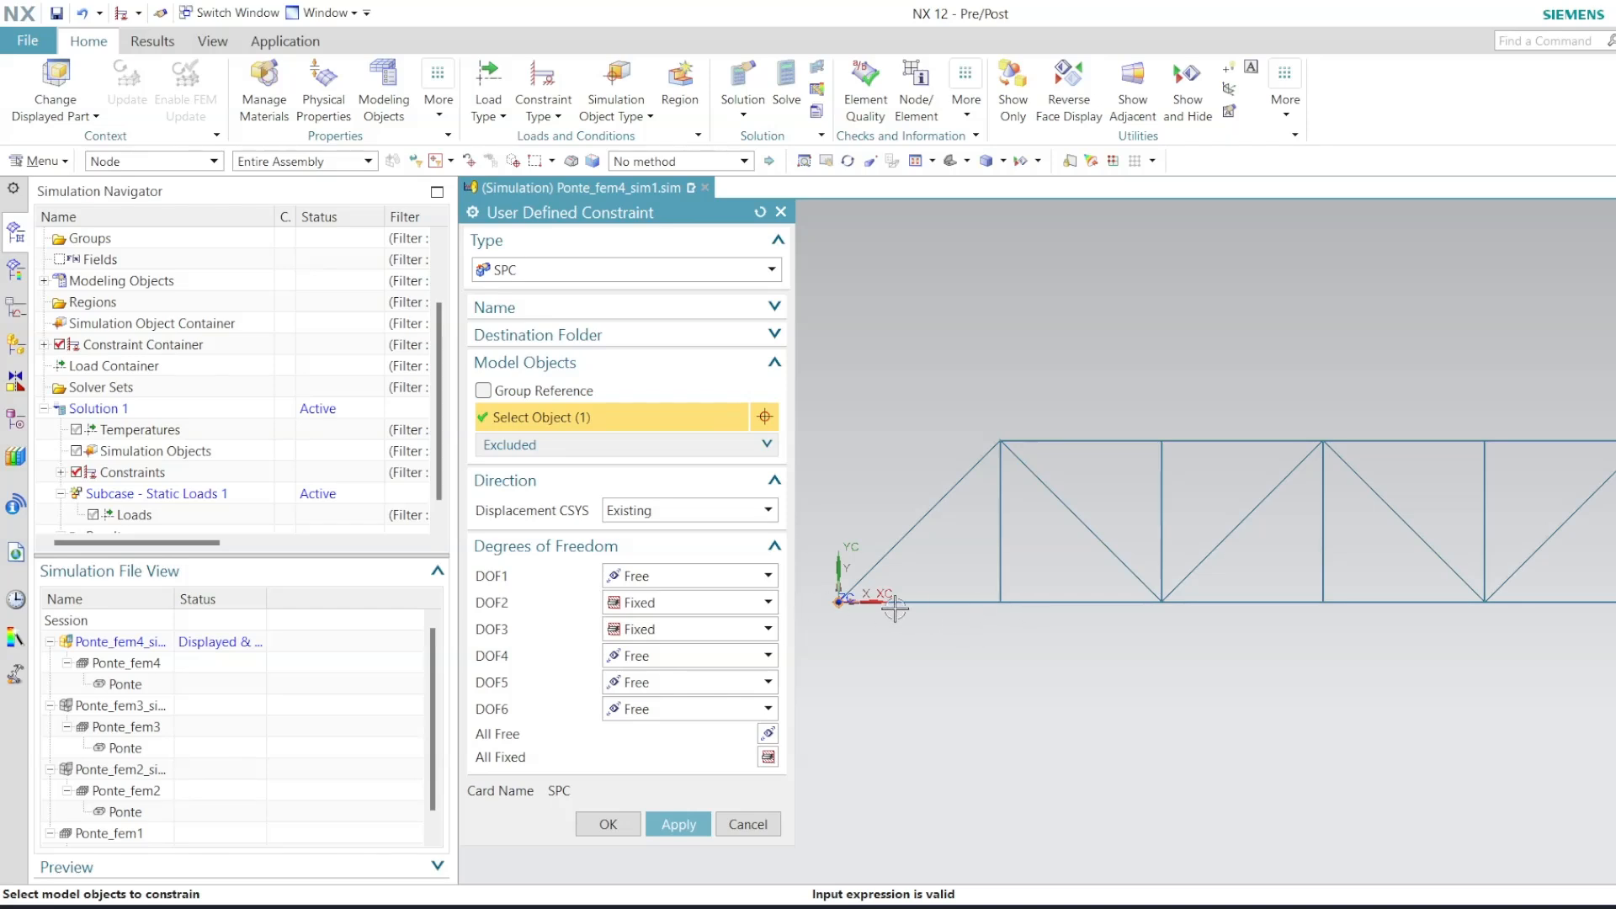
pyautogui.scroll(-2, 1040, 642)
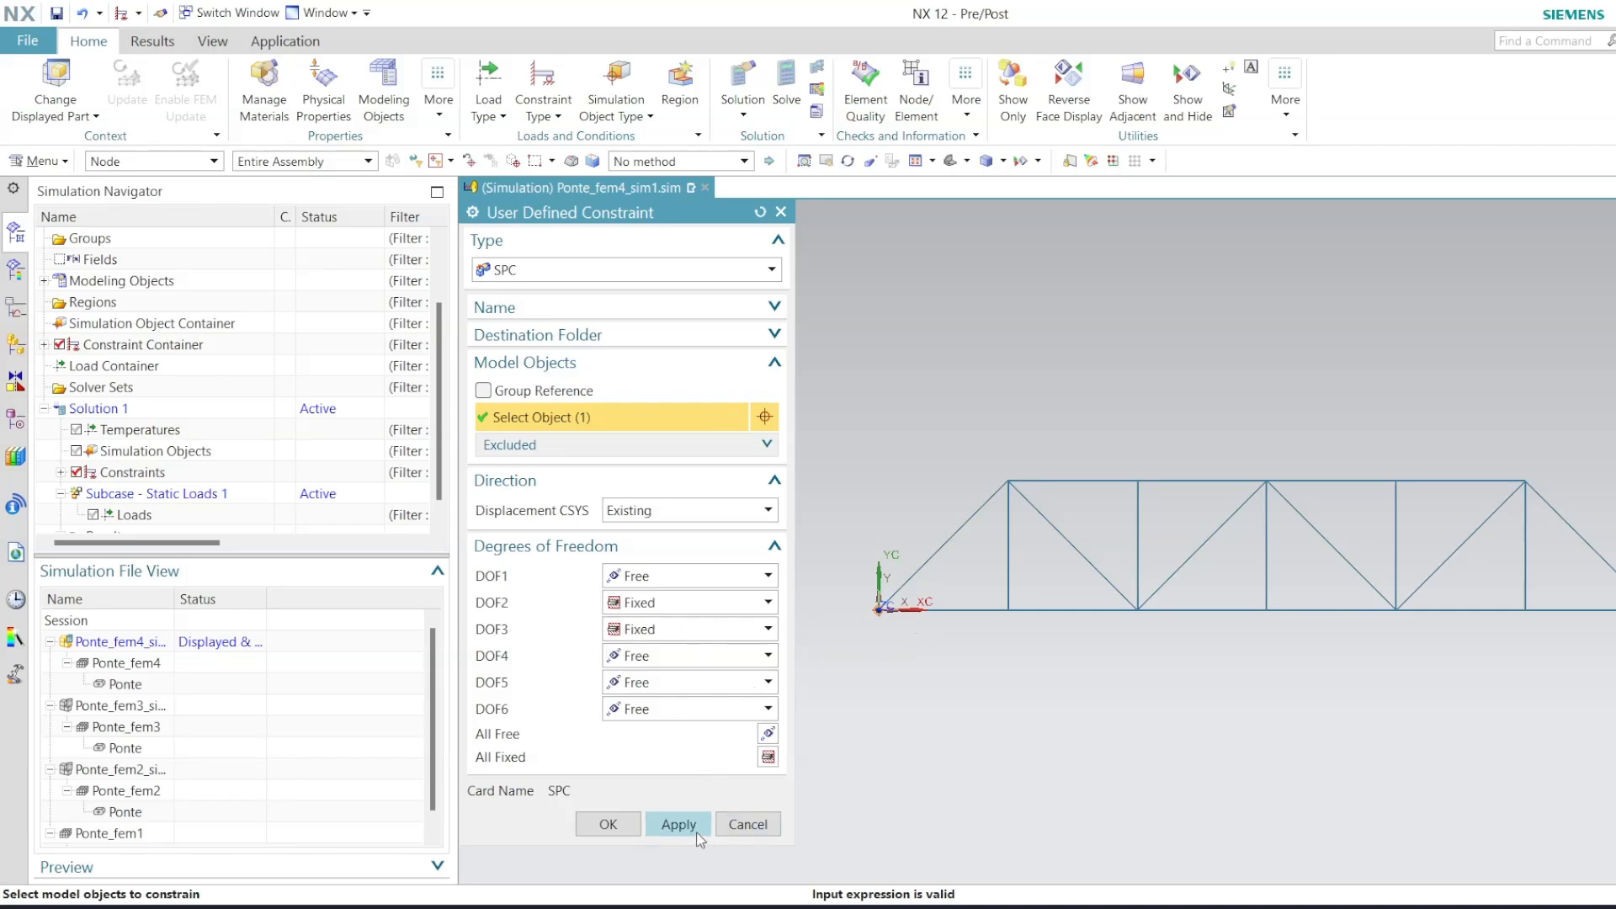
pyautogui.click(660, 825)
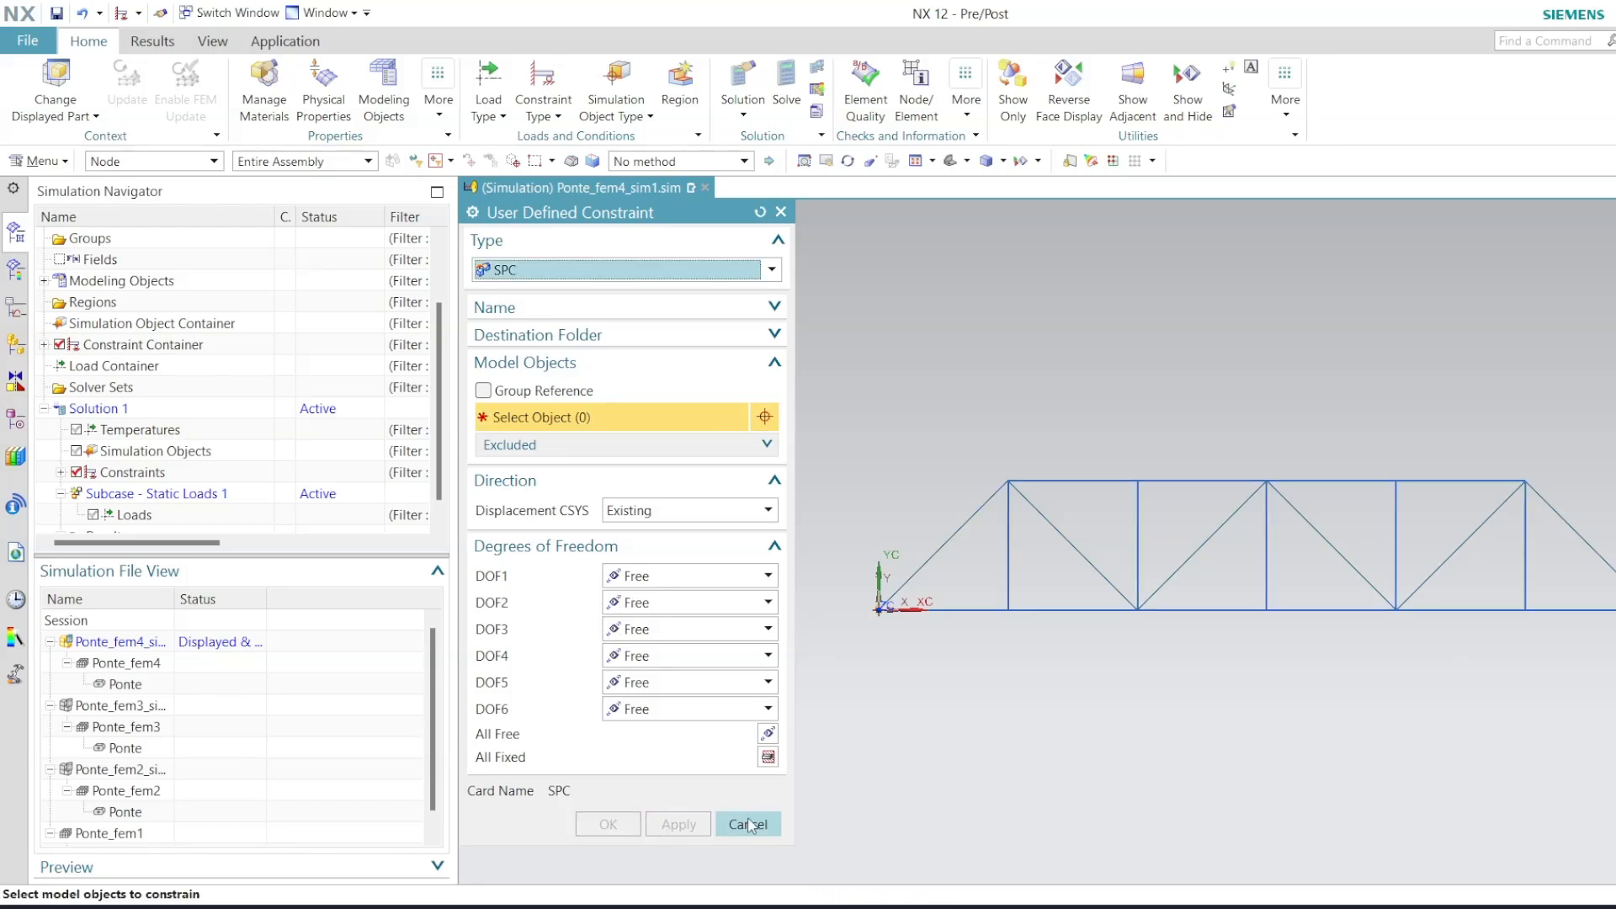
pyautogui.click(748, 825)
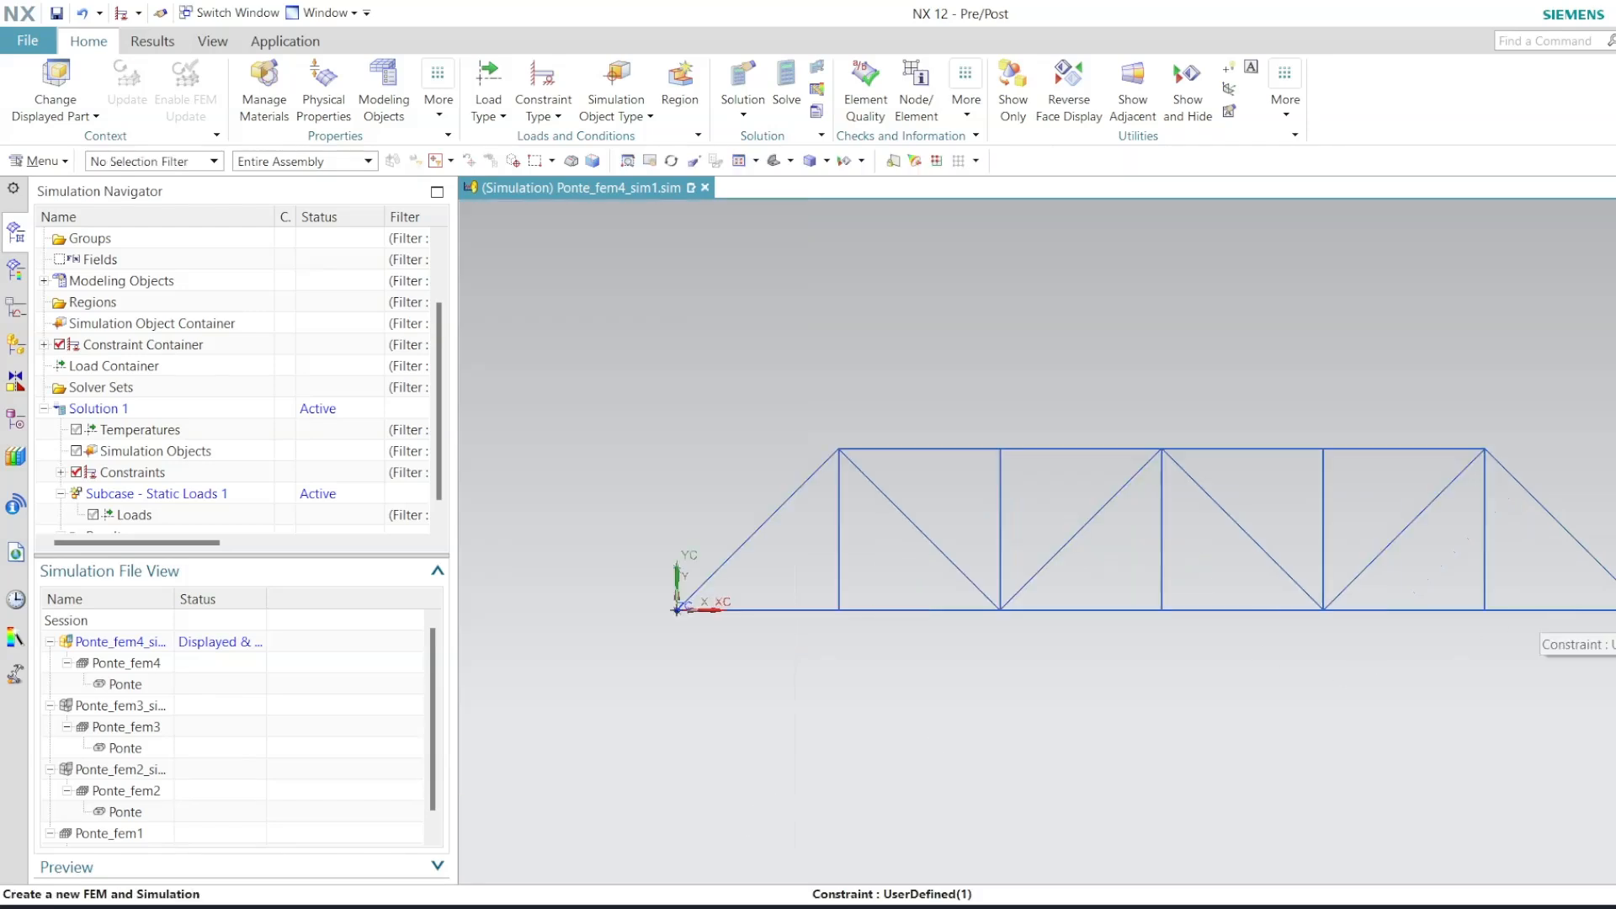
# Apply a 100 N force in the -YC direction to the middle node of the truss's lower chord.
pyautogui.scroll(2, 1612, 610)
pyautogui.scroll(-1, 1611, 610)
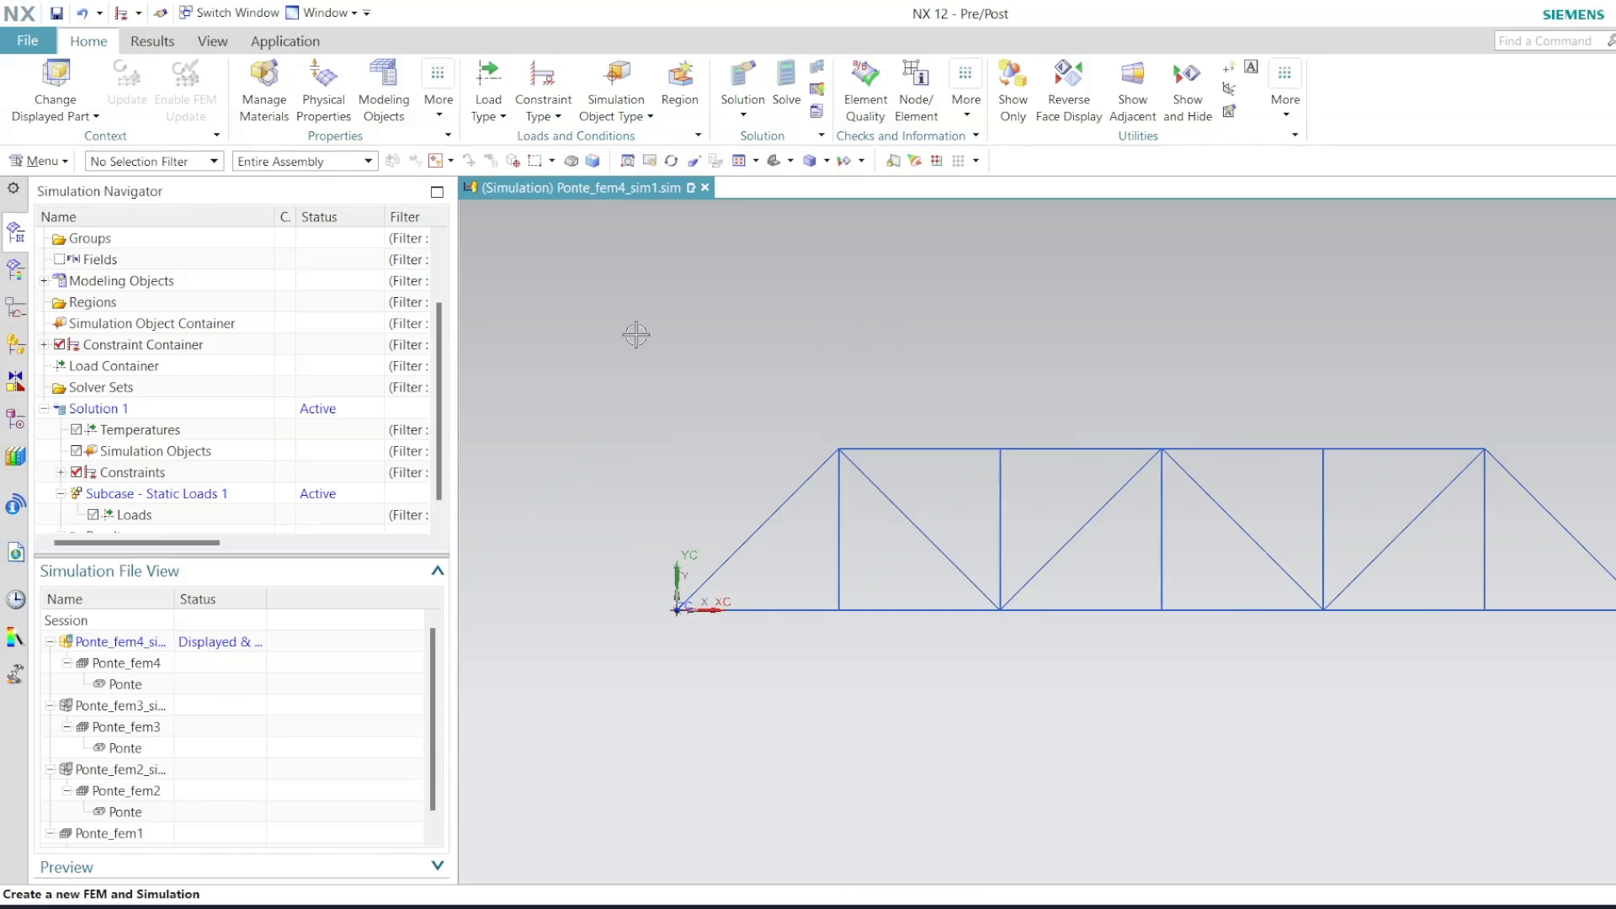
pyautogui.click(489, 117)
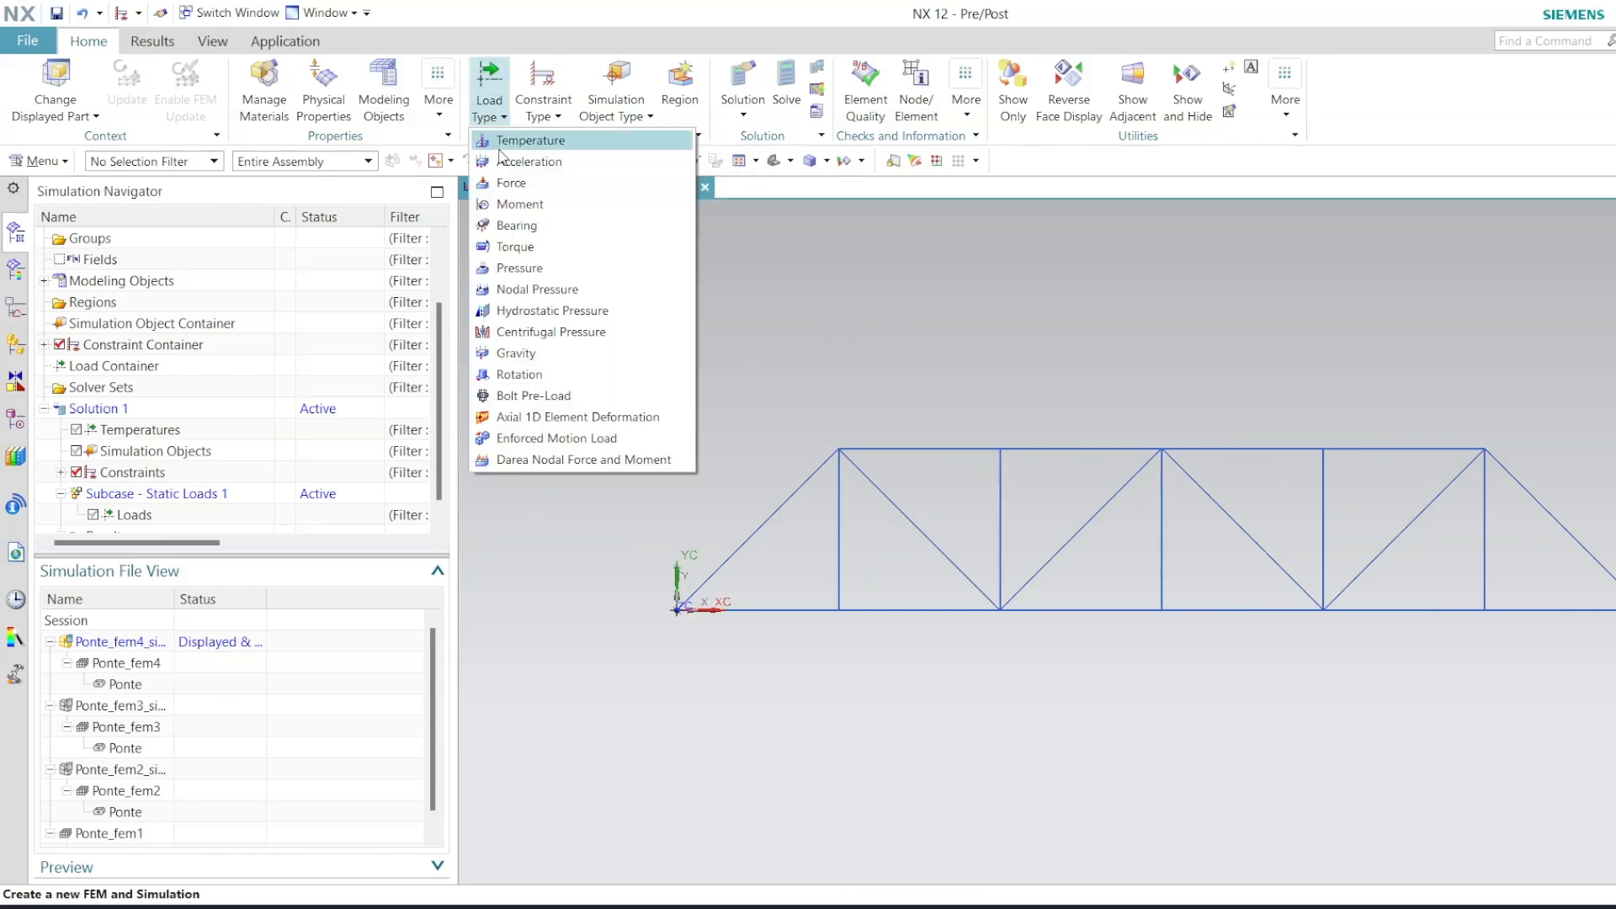
pyautogui.click(528, 184)
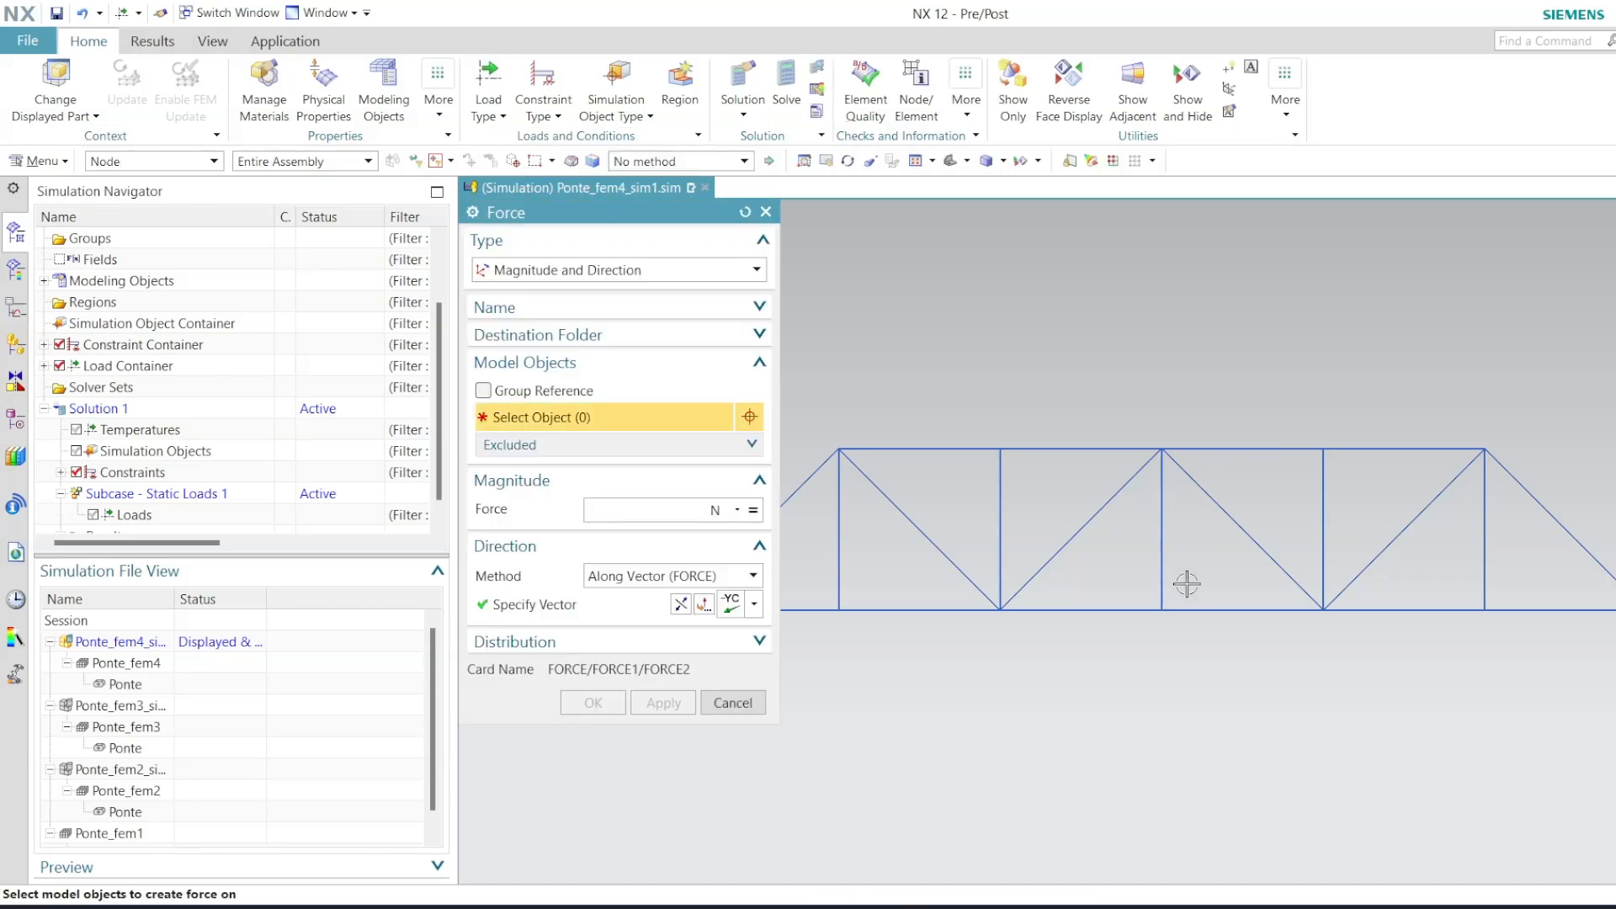
pyautogui.click(1164, 609)
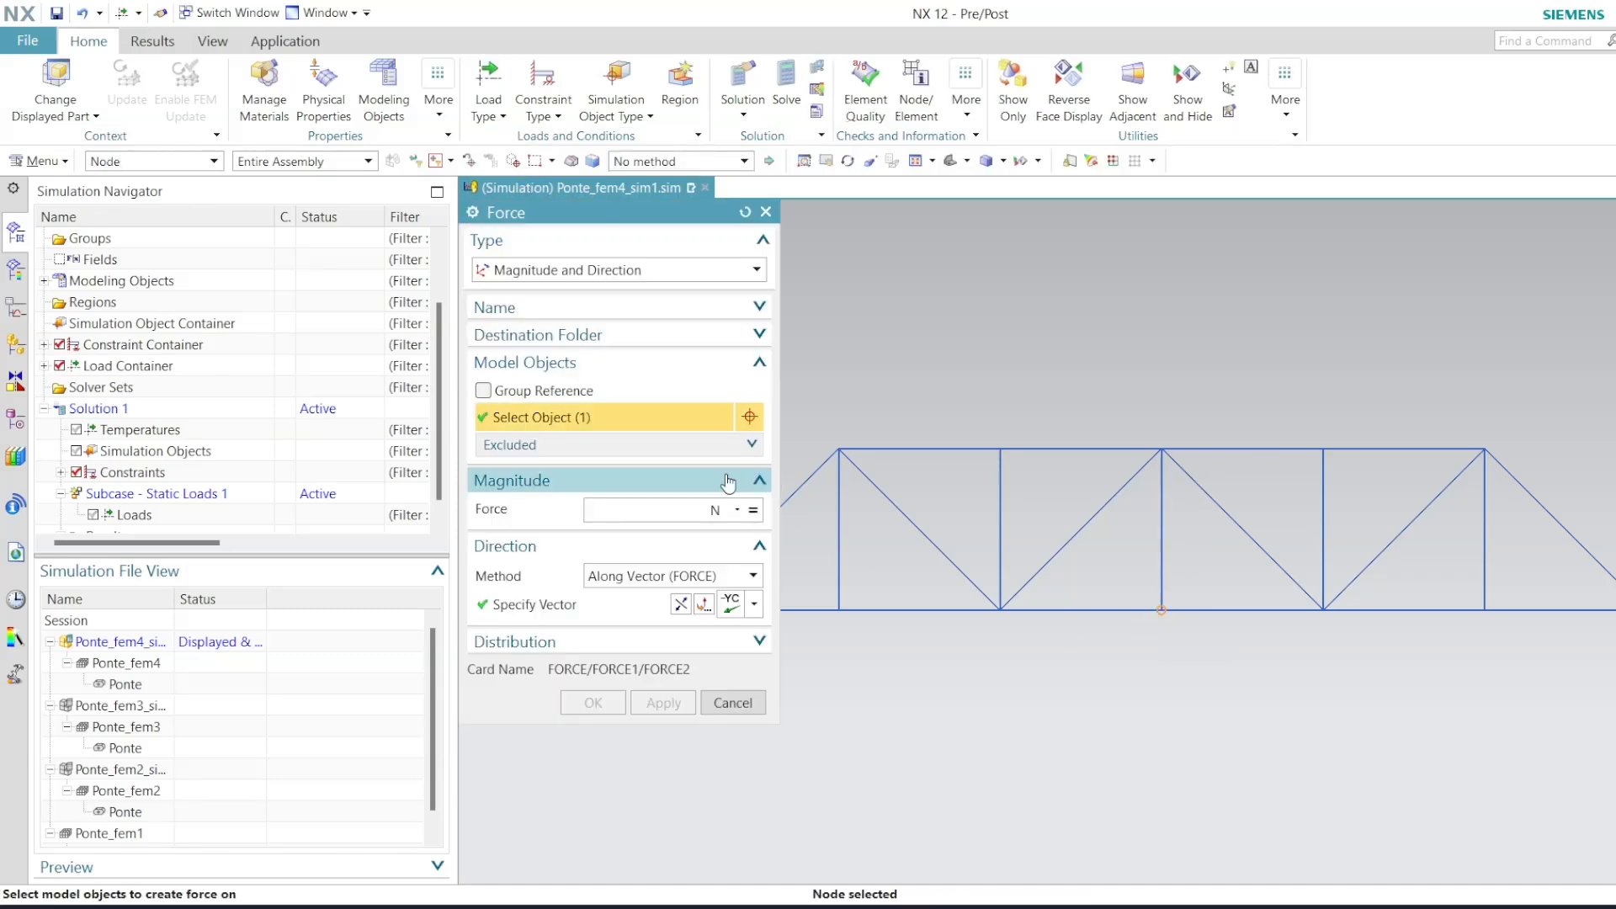
pyautogui.click(659, 511)
pyautogui.write('100')
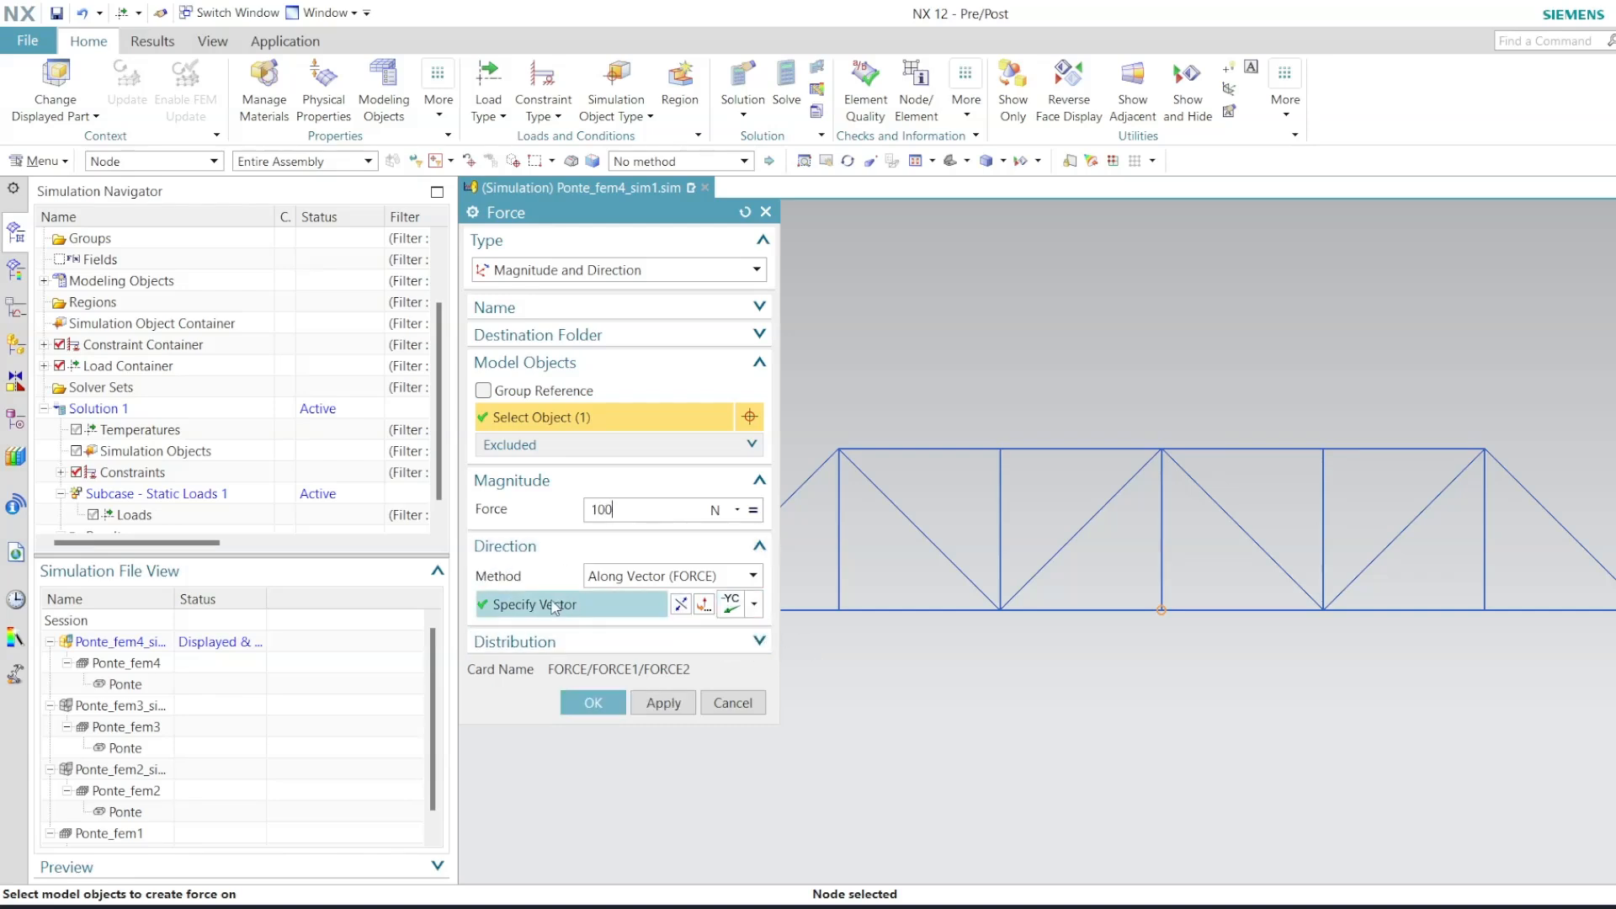
pyautogui.click(753, 609)
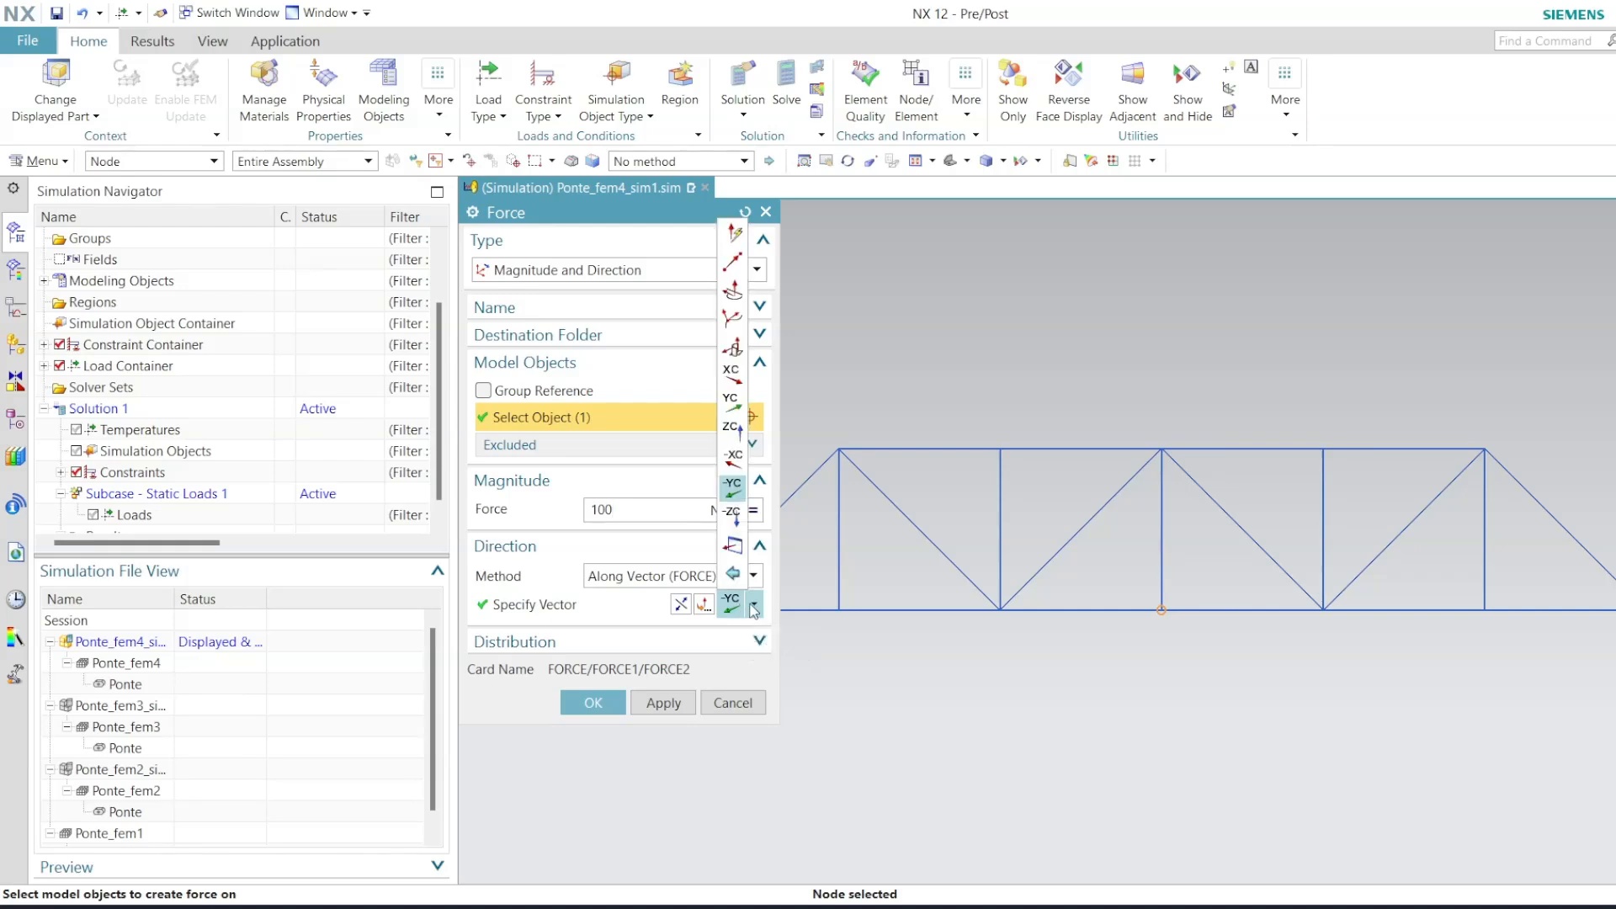
pyautogui.click(728, 489)
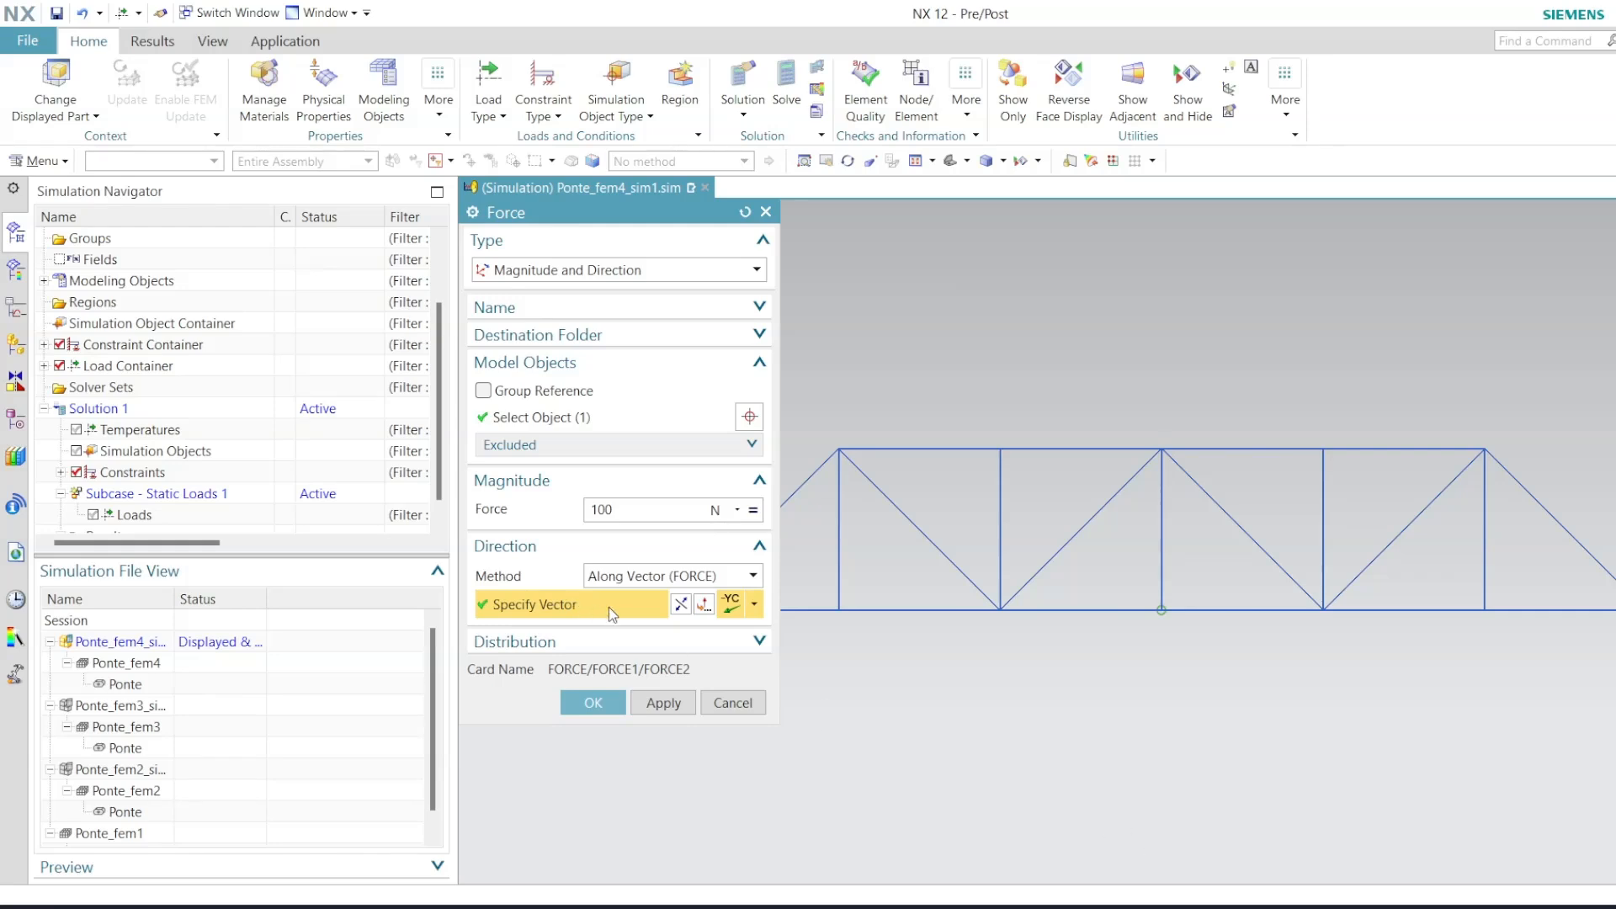
pyautogui.click(611, 703)
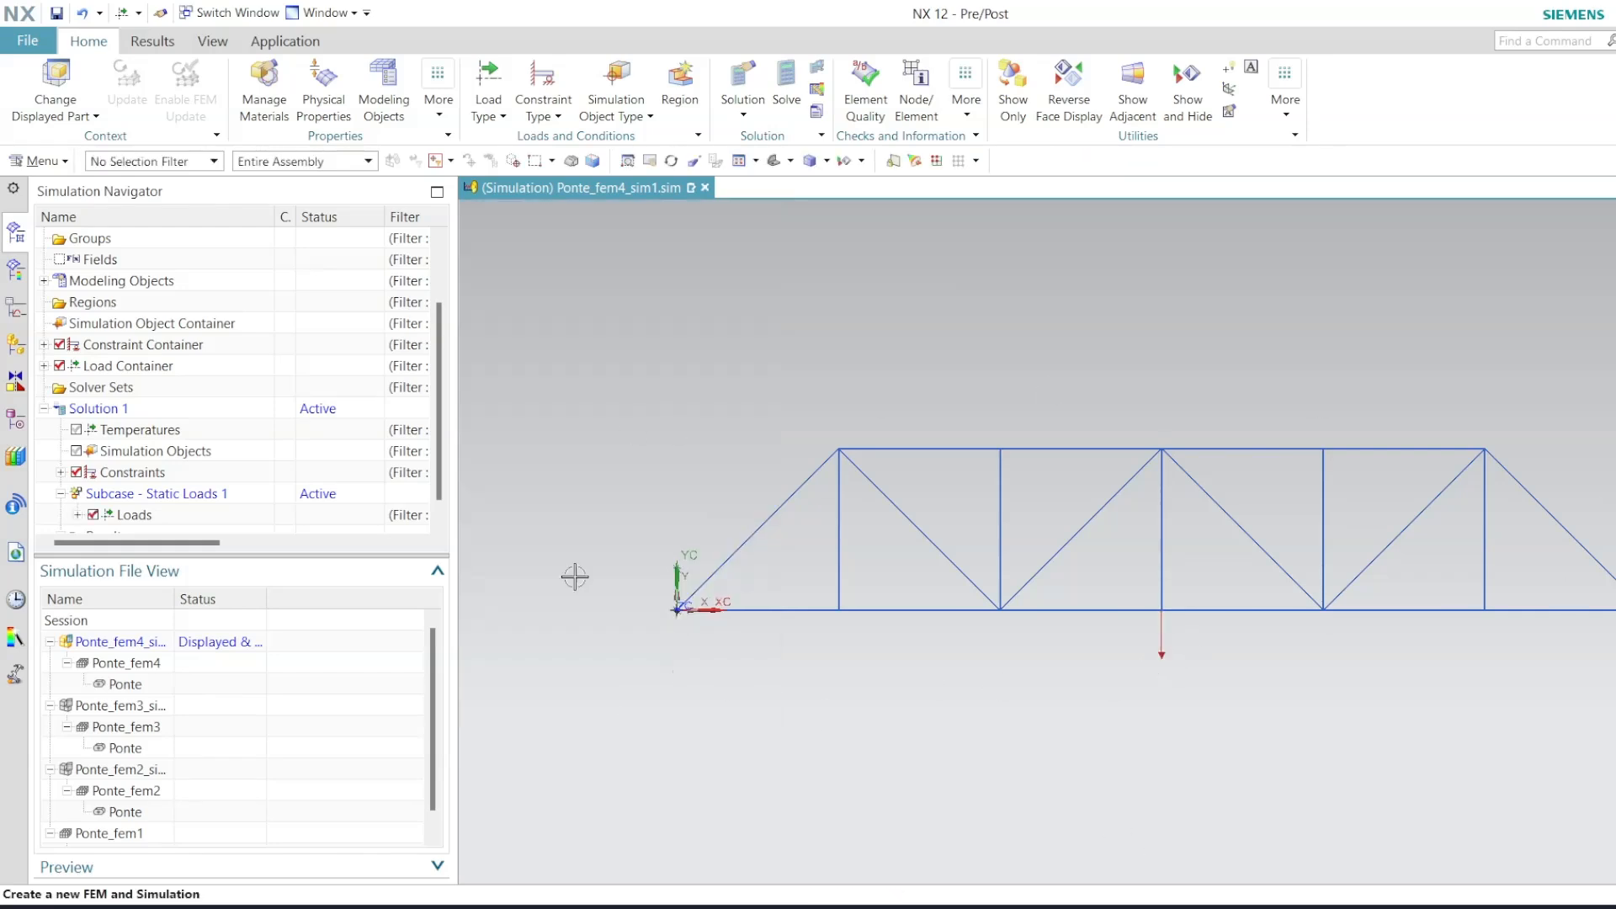
# Solve Solution 1 with the model setup check on, skip the message review and dismiss the solver windows.
pyautogui.click(786, 85)
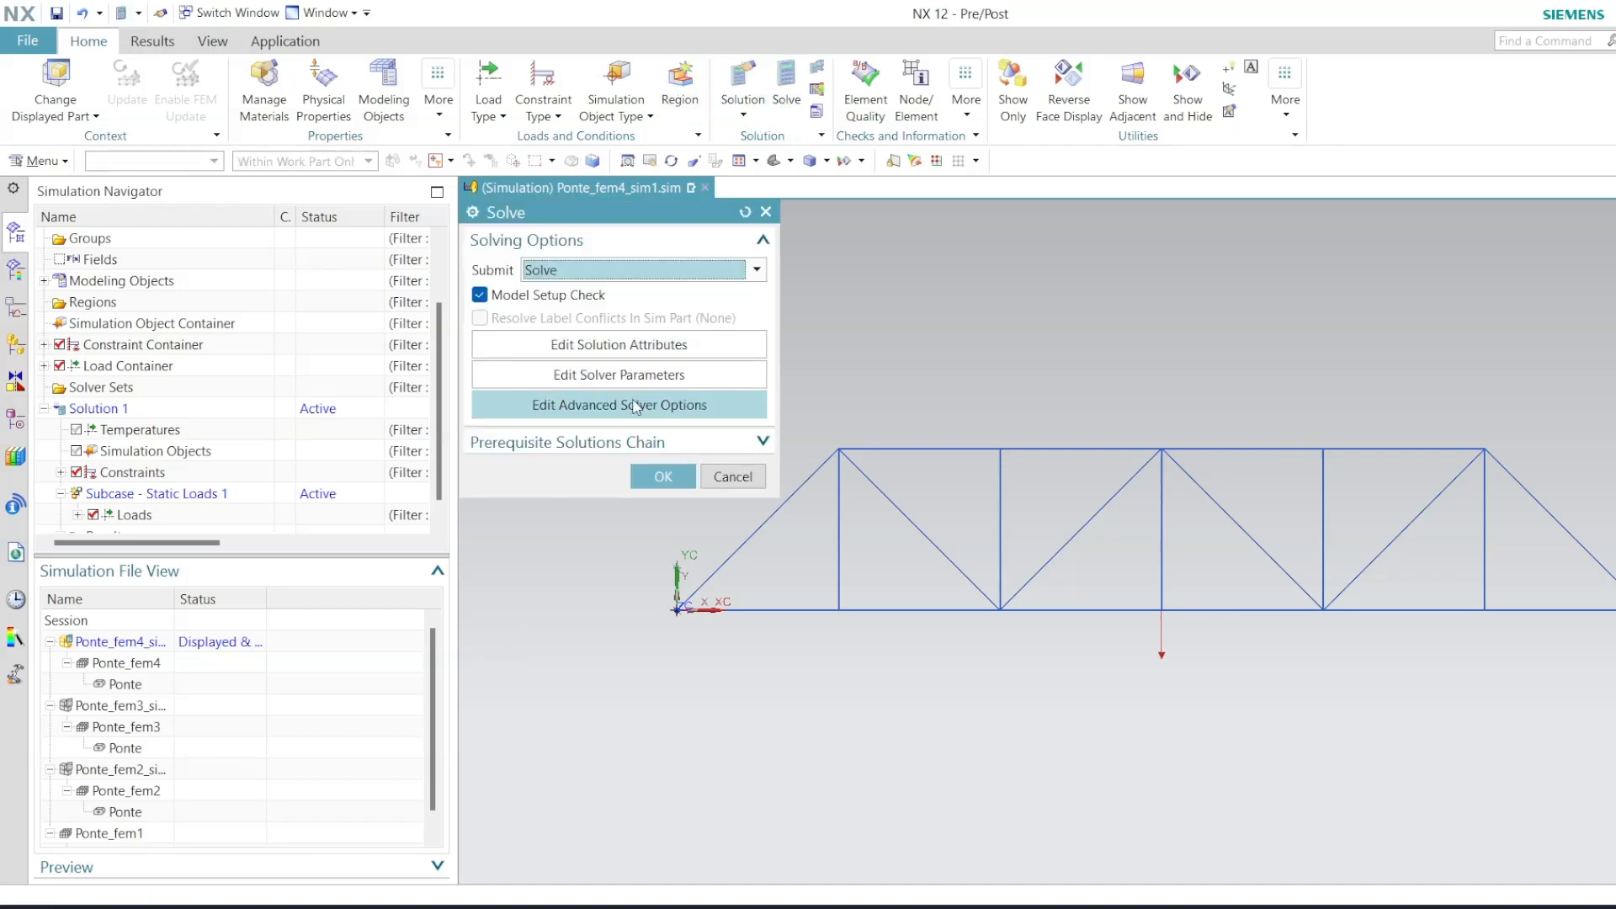
pyautogui.click(663, 476)
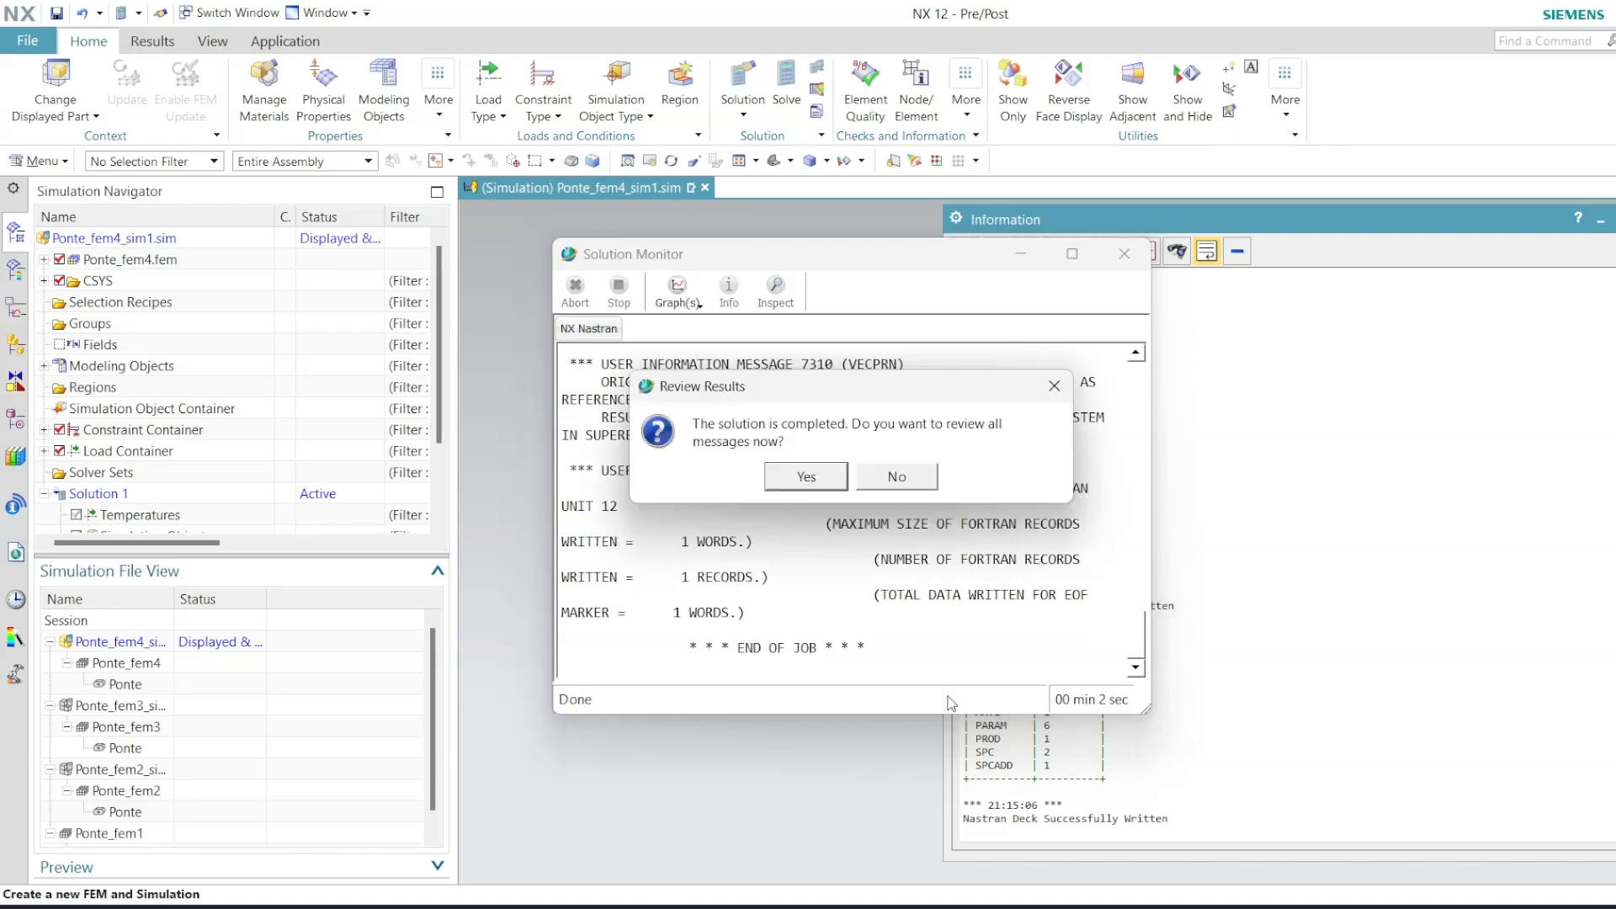
pyautogui.click(896, 478)
pyautogui.click(1123, 253)
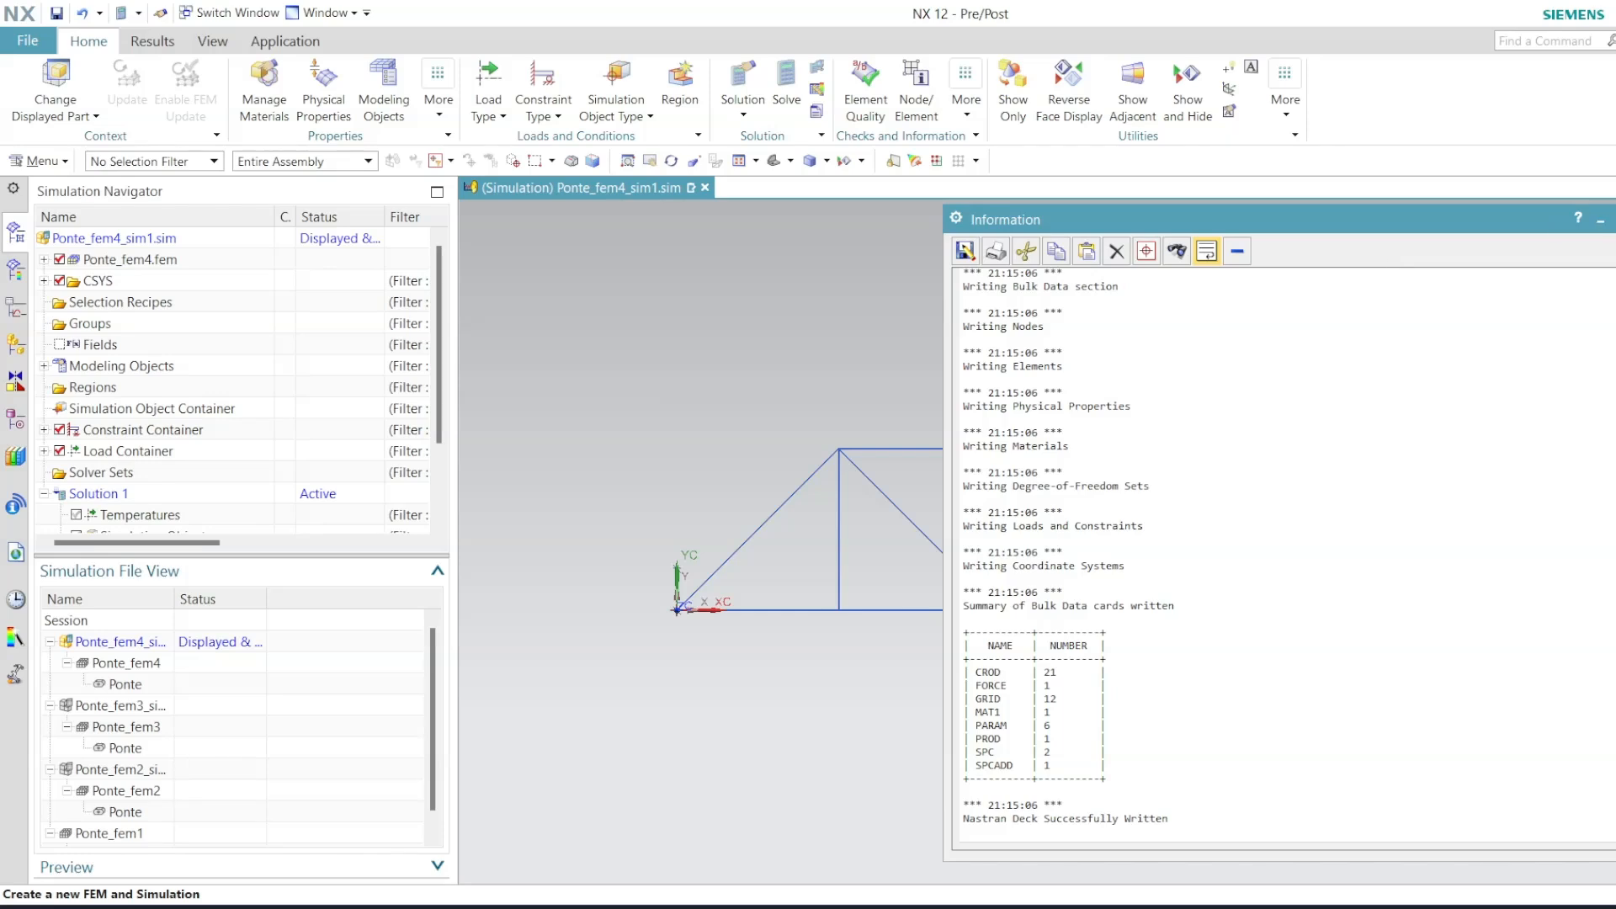
pyautogui.click(1611, 223)
pyautogui.click(1254, 571)
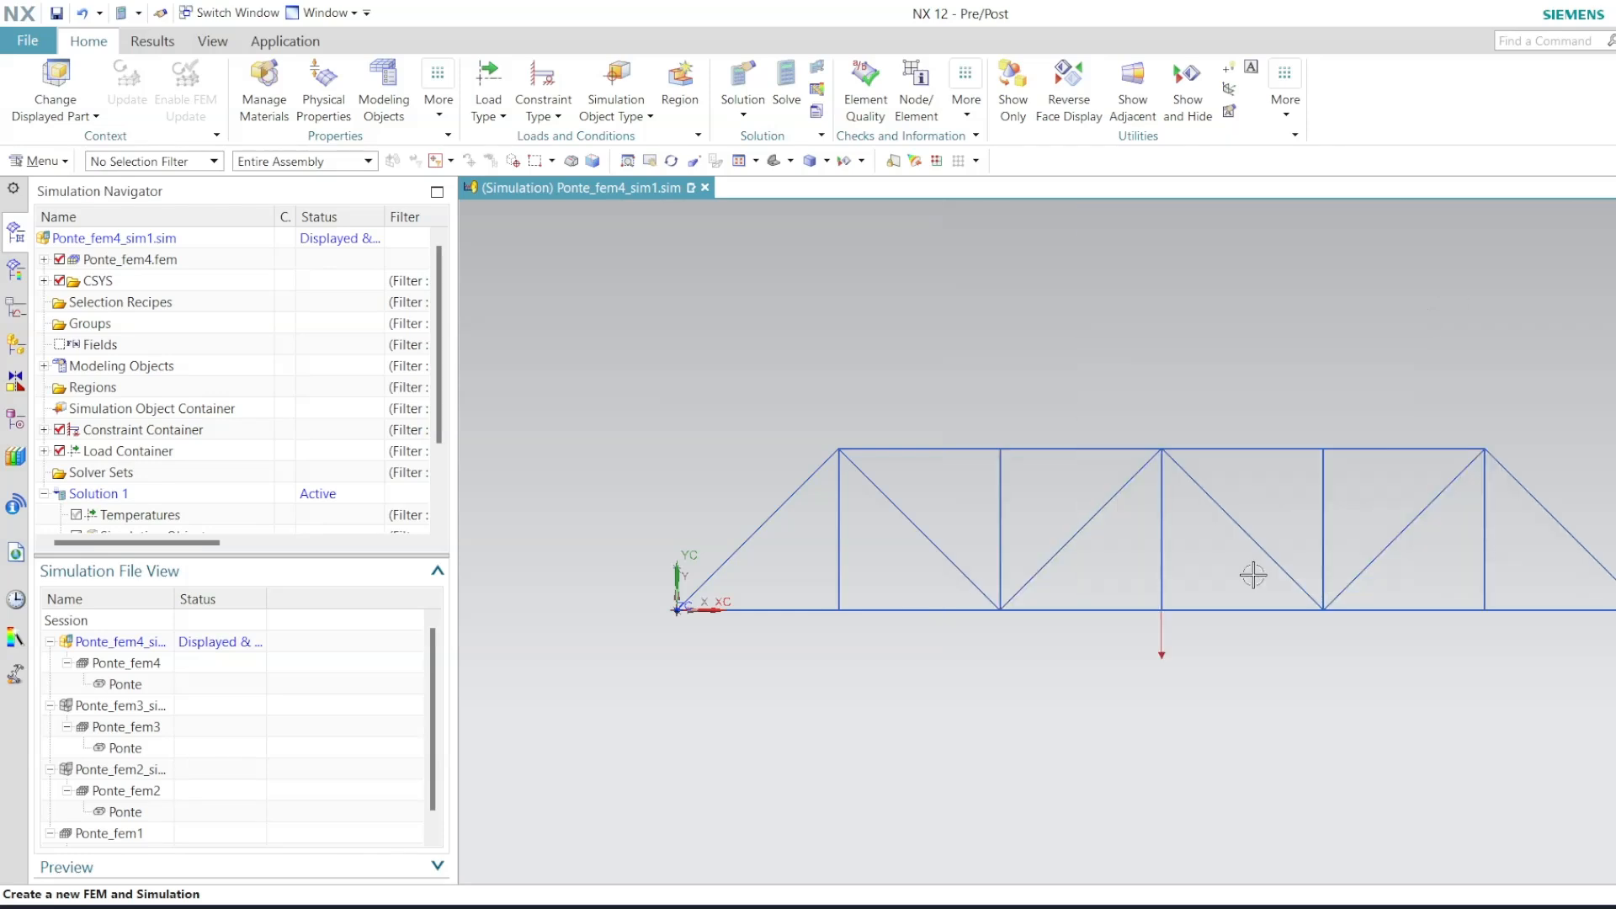
# Open the structural results and plot the element-nodal Von-Mises stress of Ponte_fem2_sim1, viewed facing the XC-YC plane.
pyautogui.scroll(-2, 132, 328)
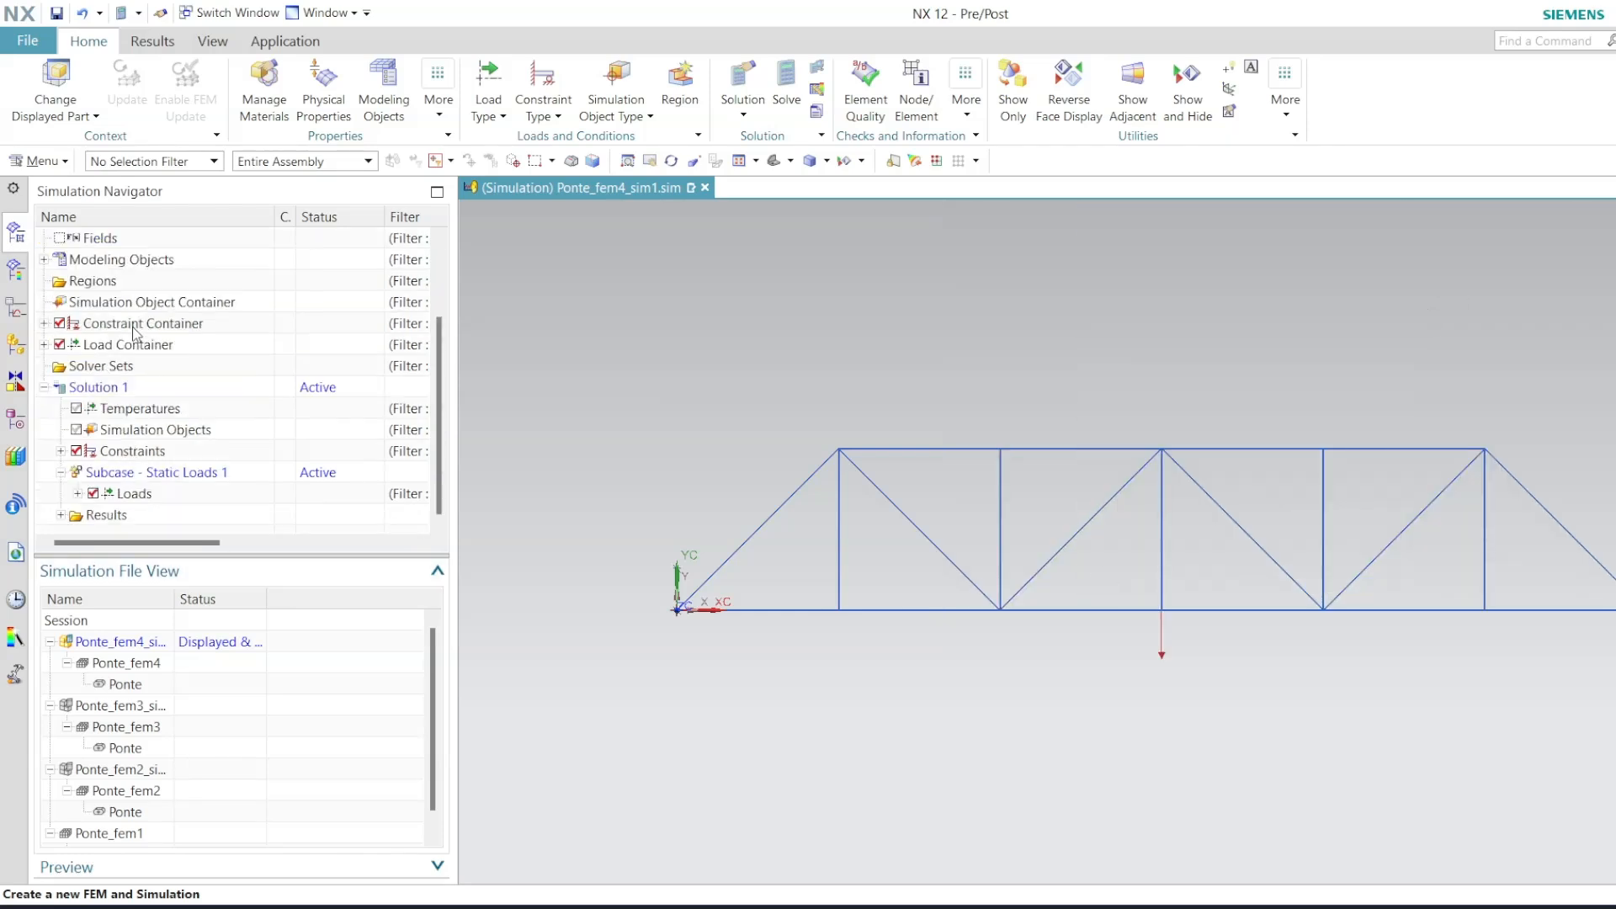
pyautogui.click(61, 515)
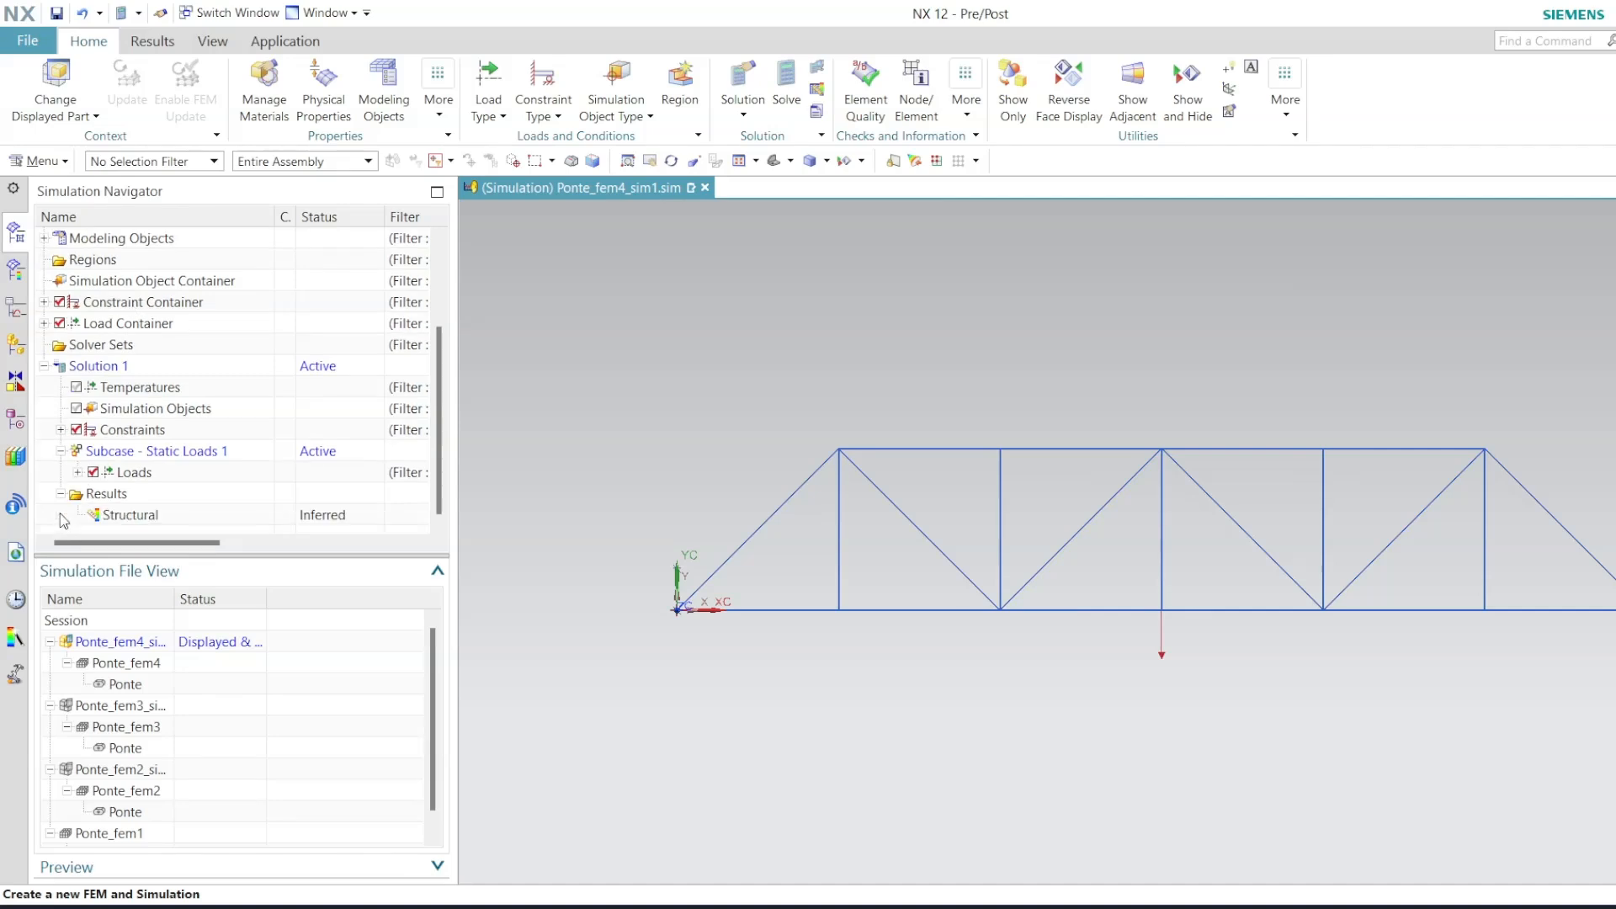
pyautogui.doubleClick(130, 515)
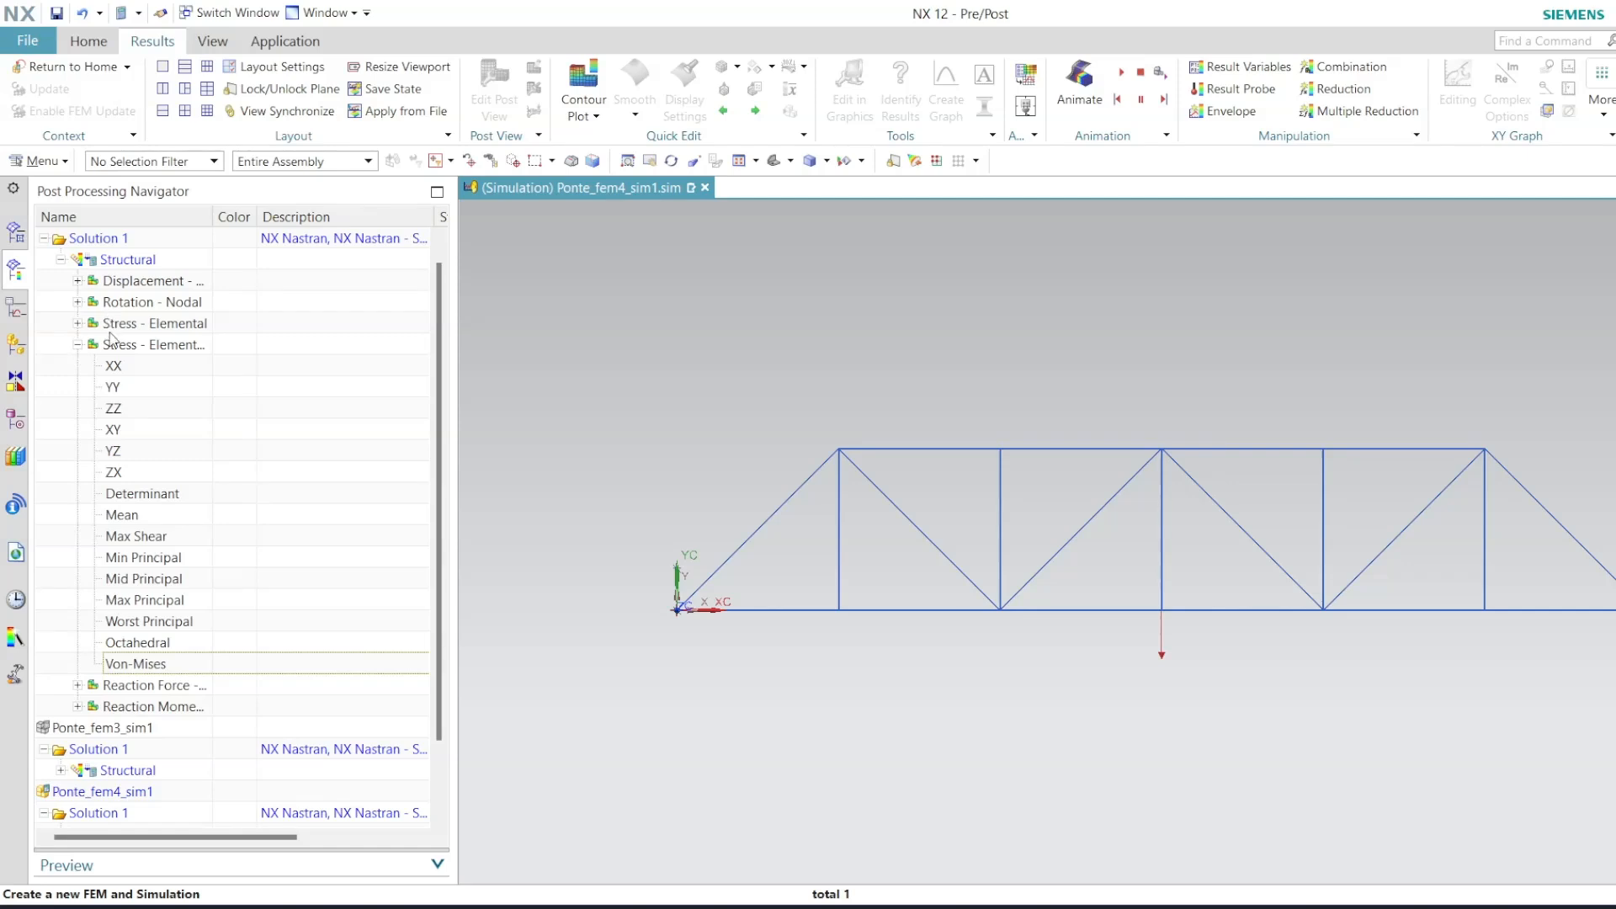
pyautogui.click(137, 665)
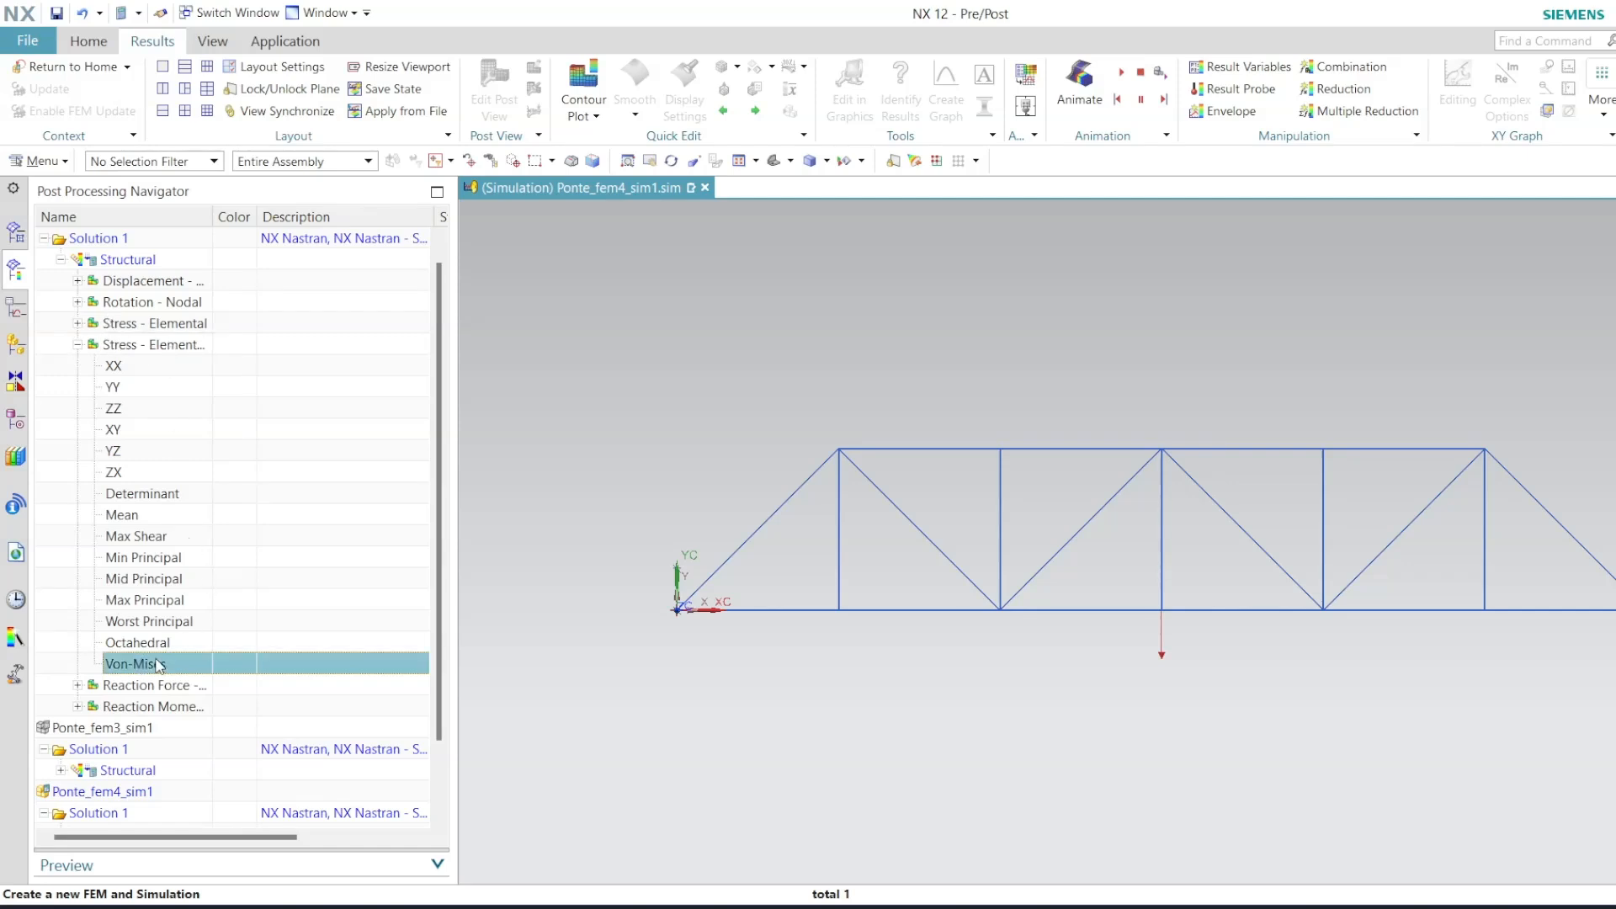
pyautogui.doubleClick(156, 665)
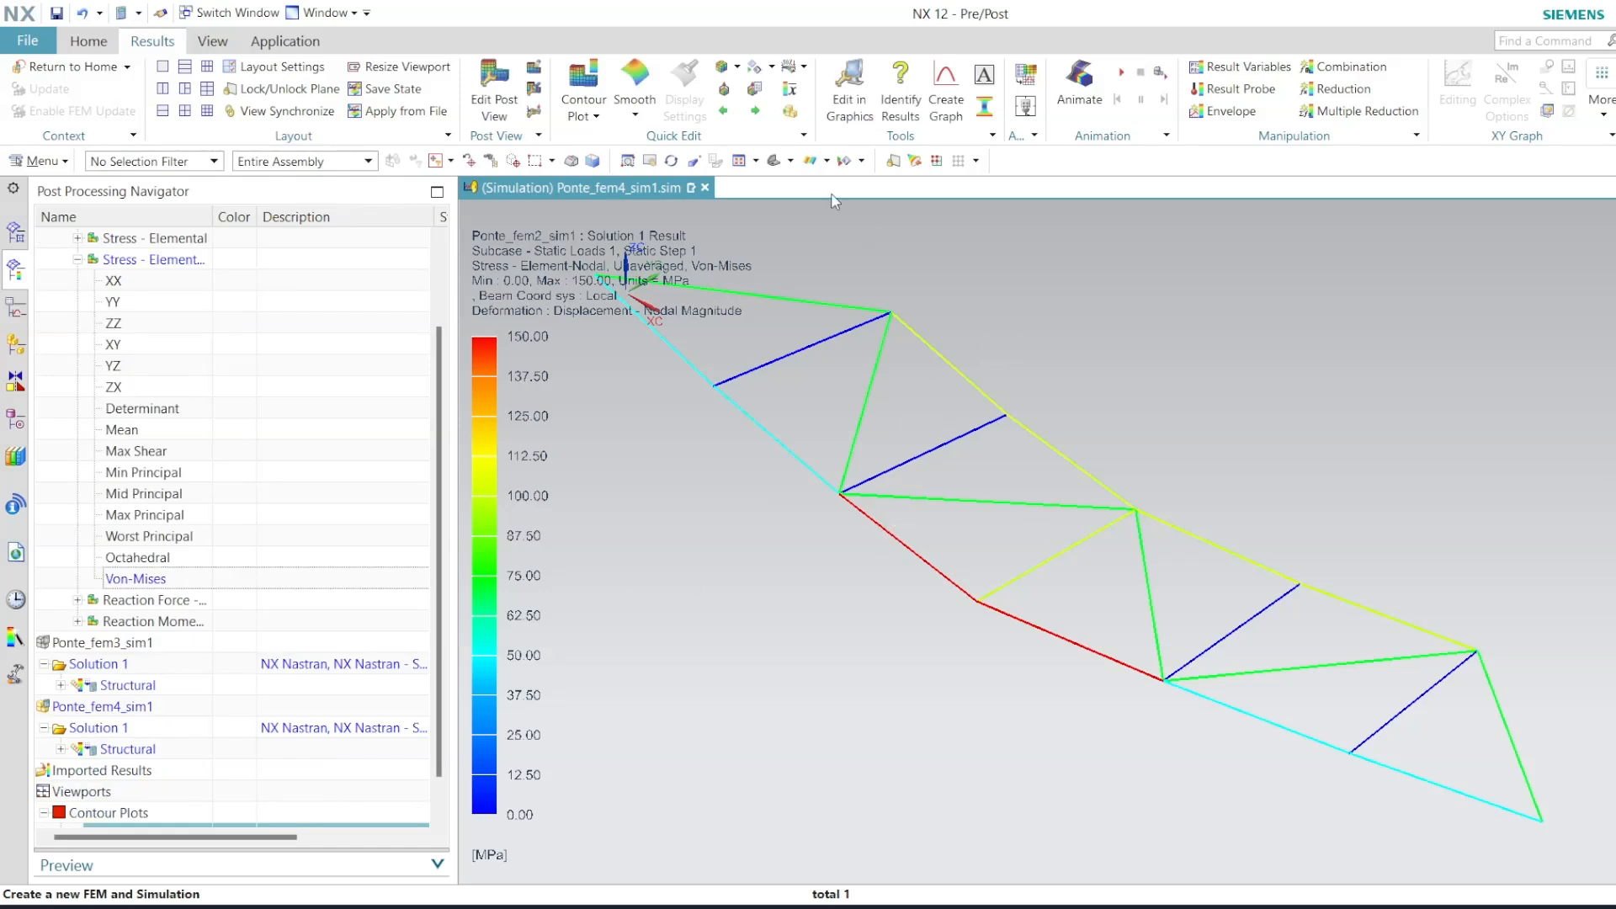
pyautogui.click(790, 161)
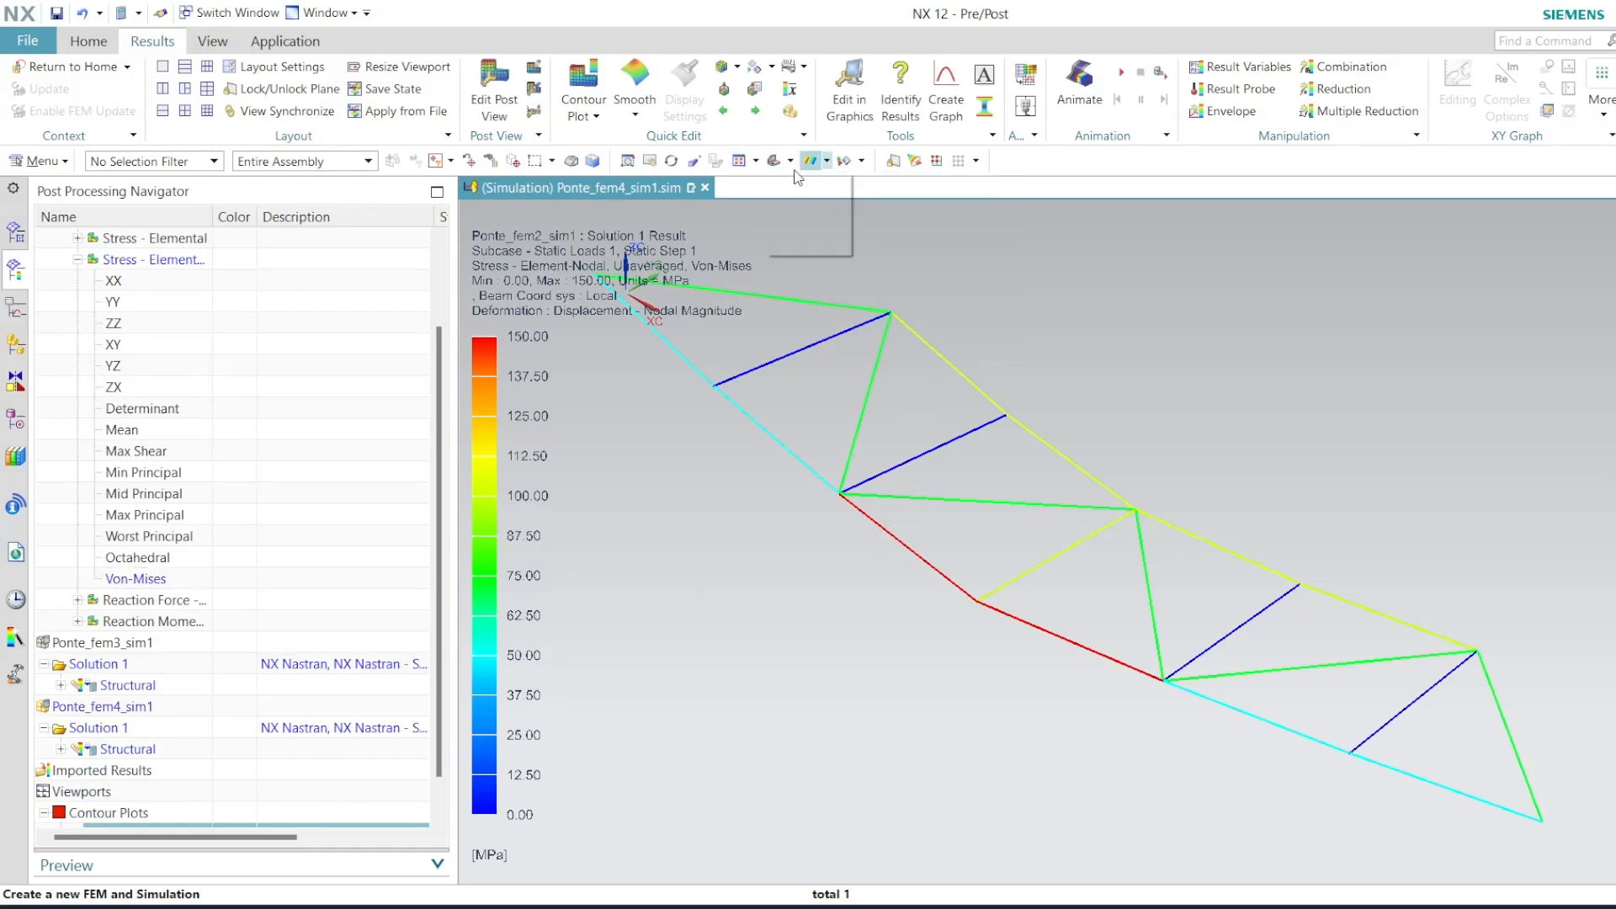
pyautogui.click(790, 191)
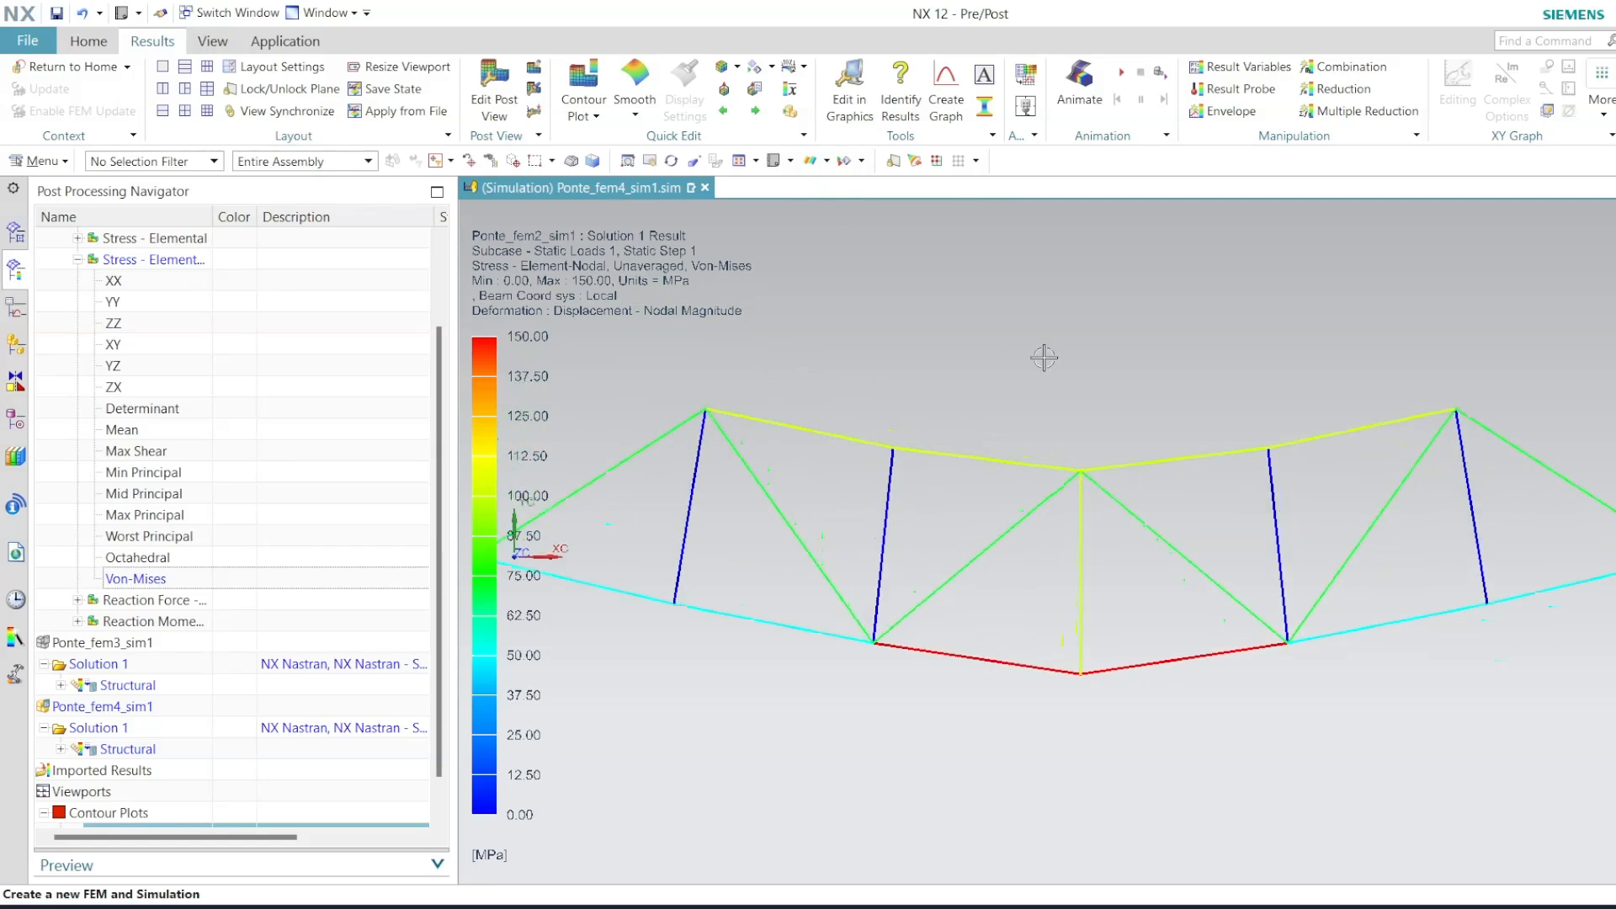
# Fit the whole truss in the view and set the displayed deformation scale to 10% Model.
pyautogui.scroll(-6, 1039, 386)
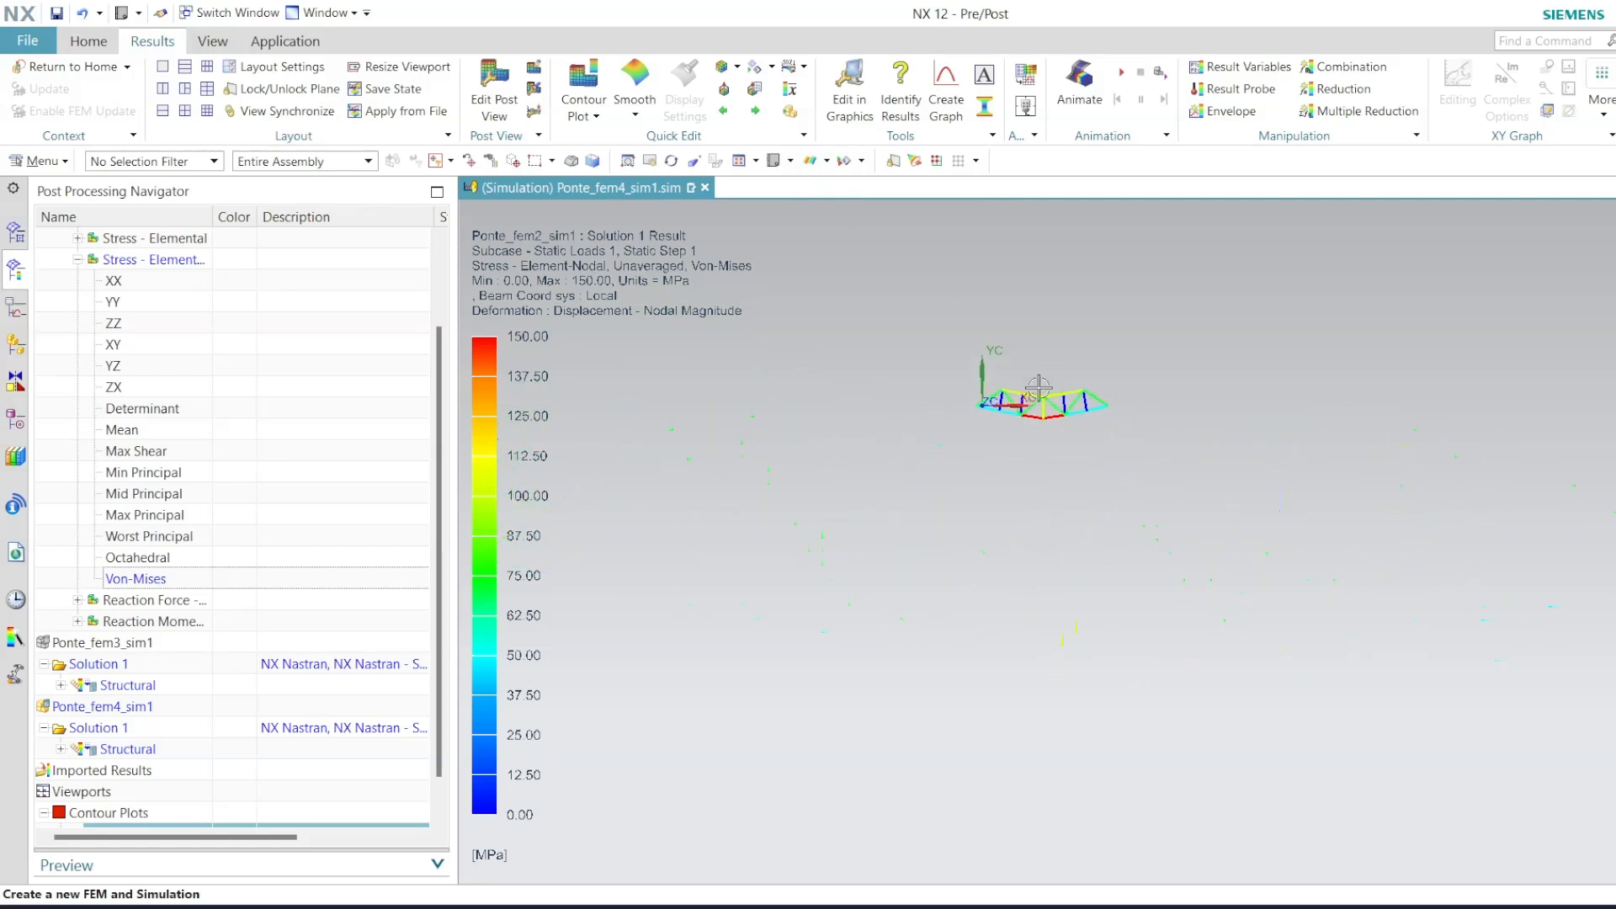
pyautogui.hotkey('ctrl', 'f')
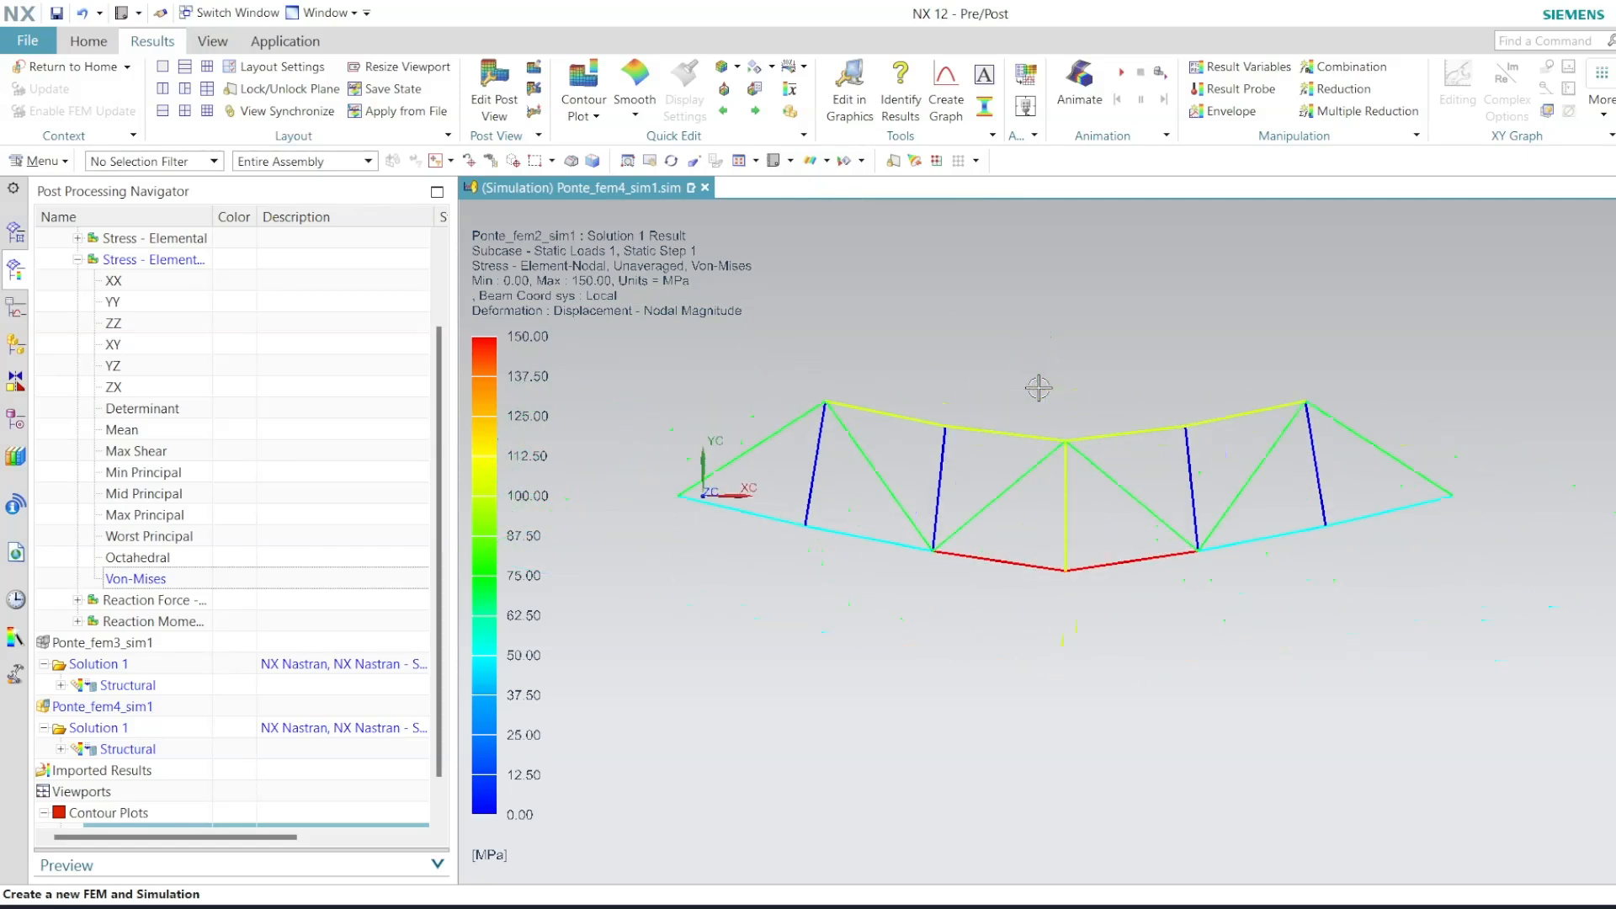
pyautogui.click(804, 67)
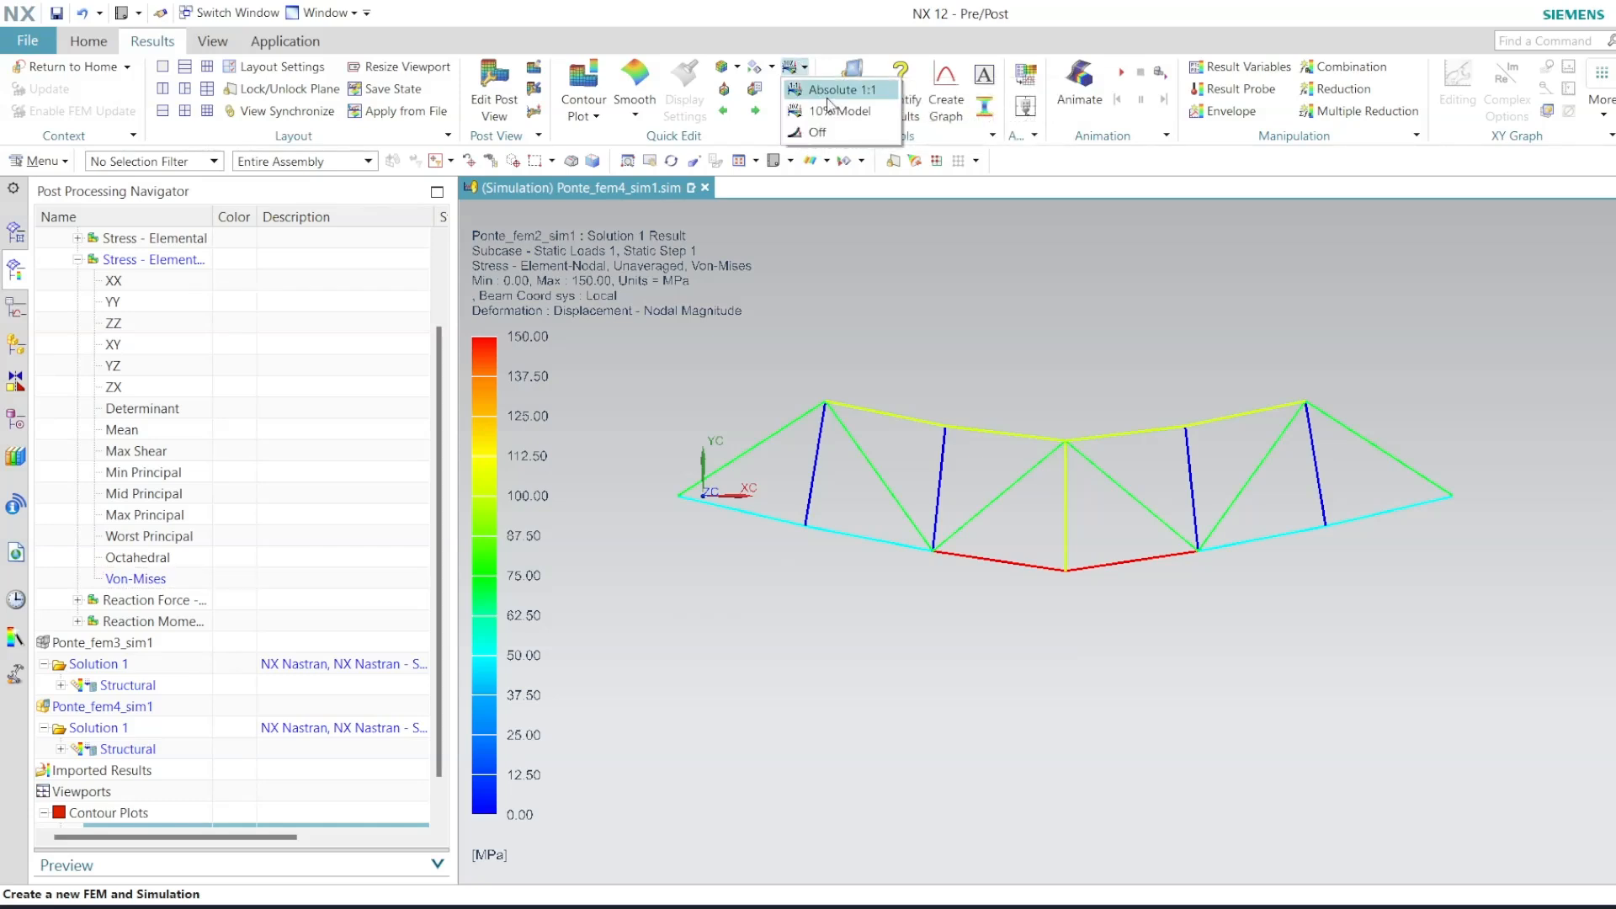
pyautogui.click(833, 110)
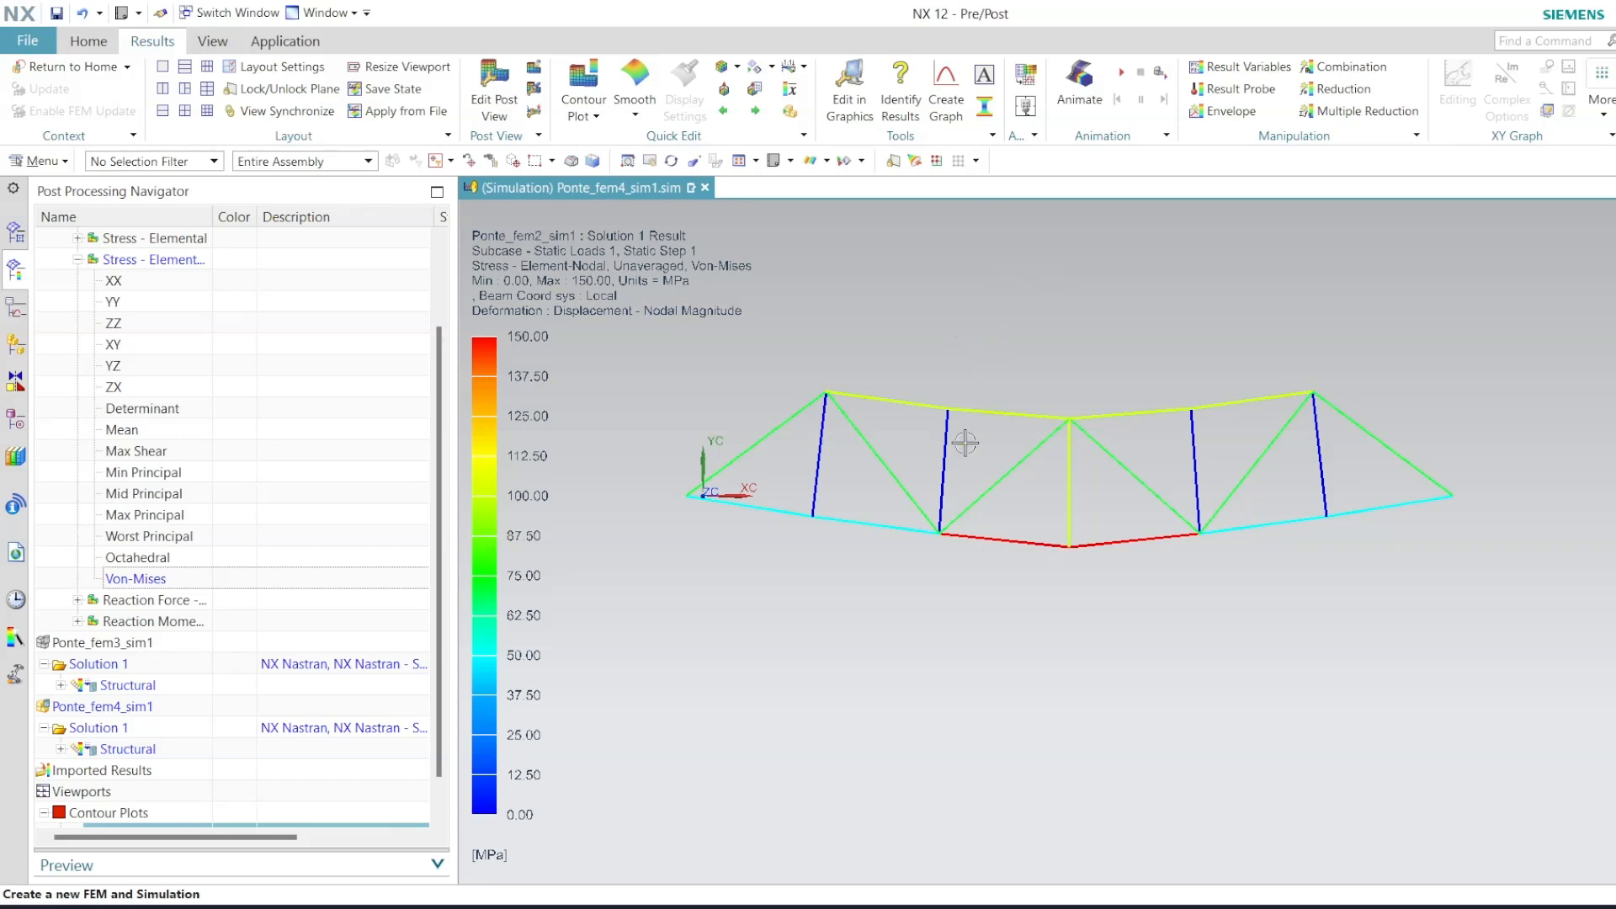
# Identify the Von-Mises stress at the lower chord's middle node, and play the deformation animation briefly before stopping it.
pyautogui.click(900, 105)
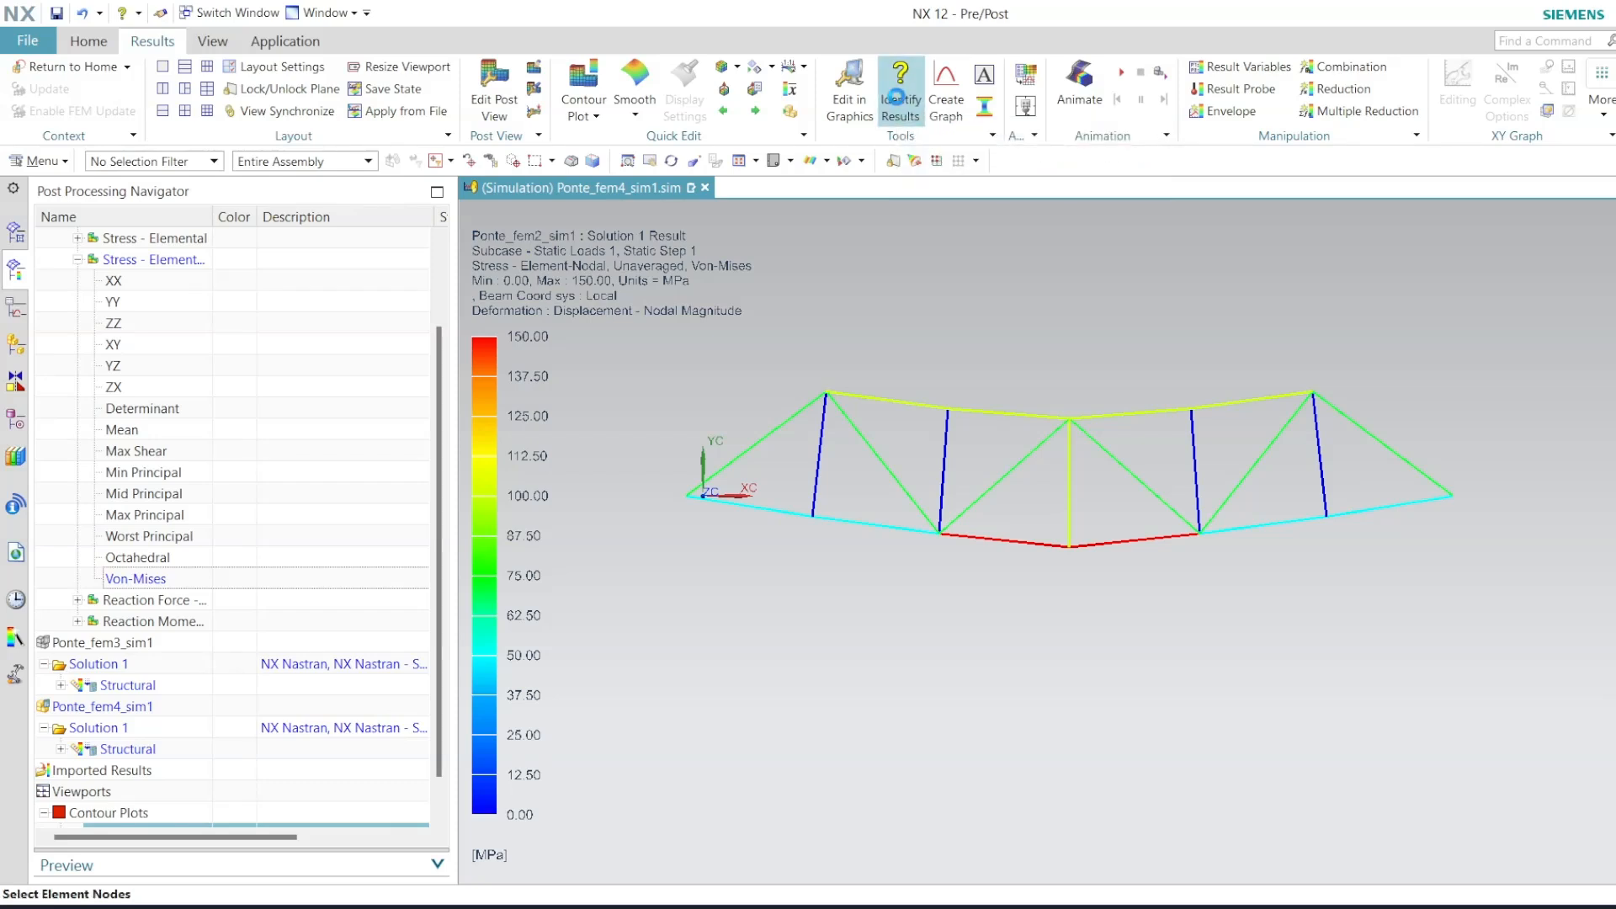
pyautogui.click(1069, 543)
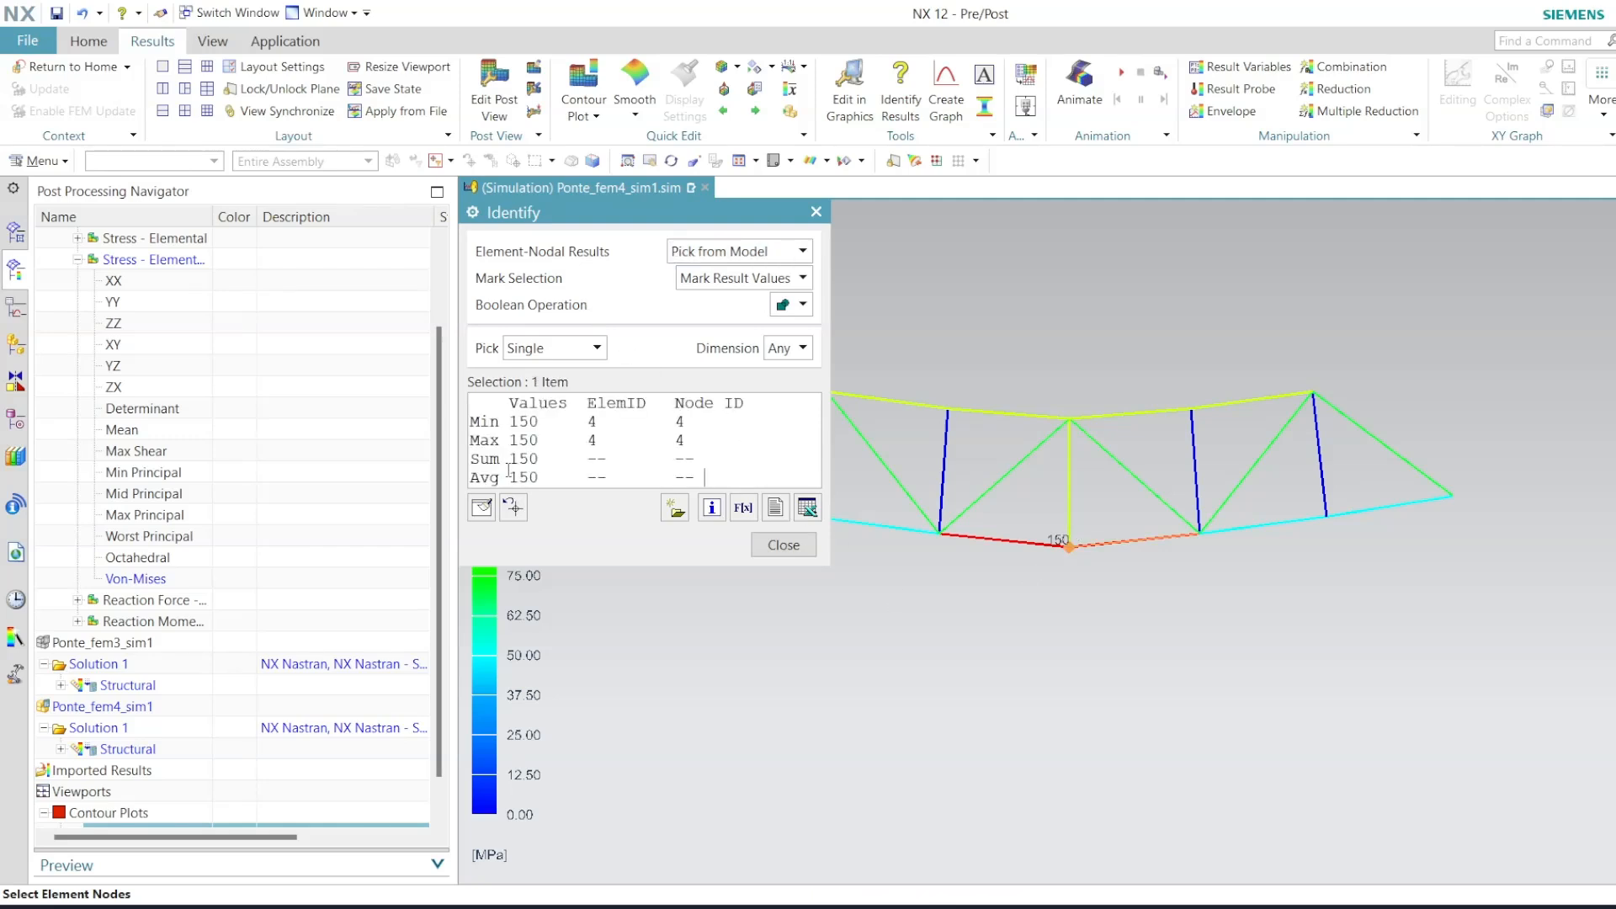
pyautogui.click(782, 546)
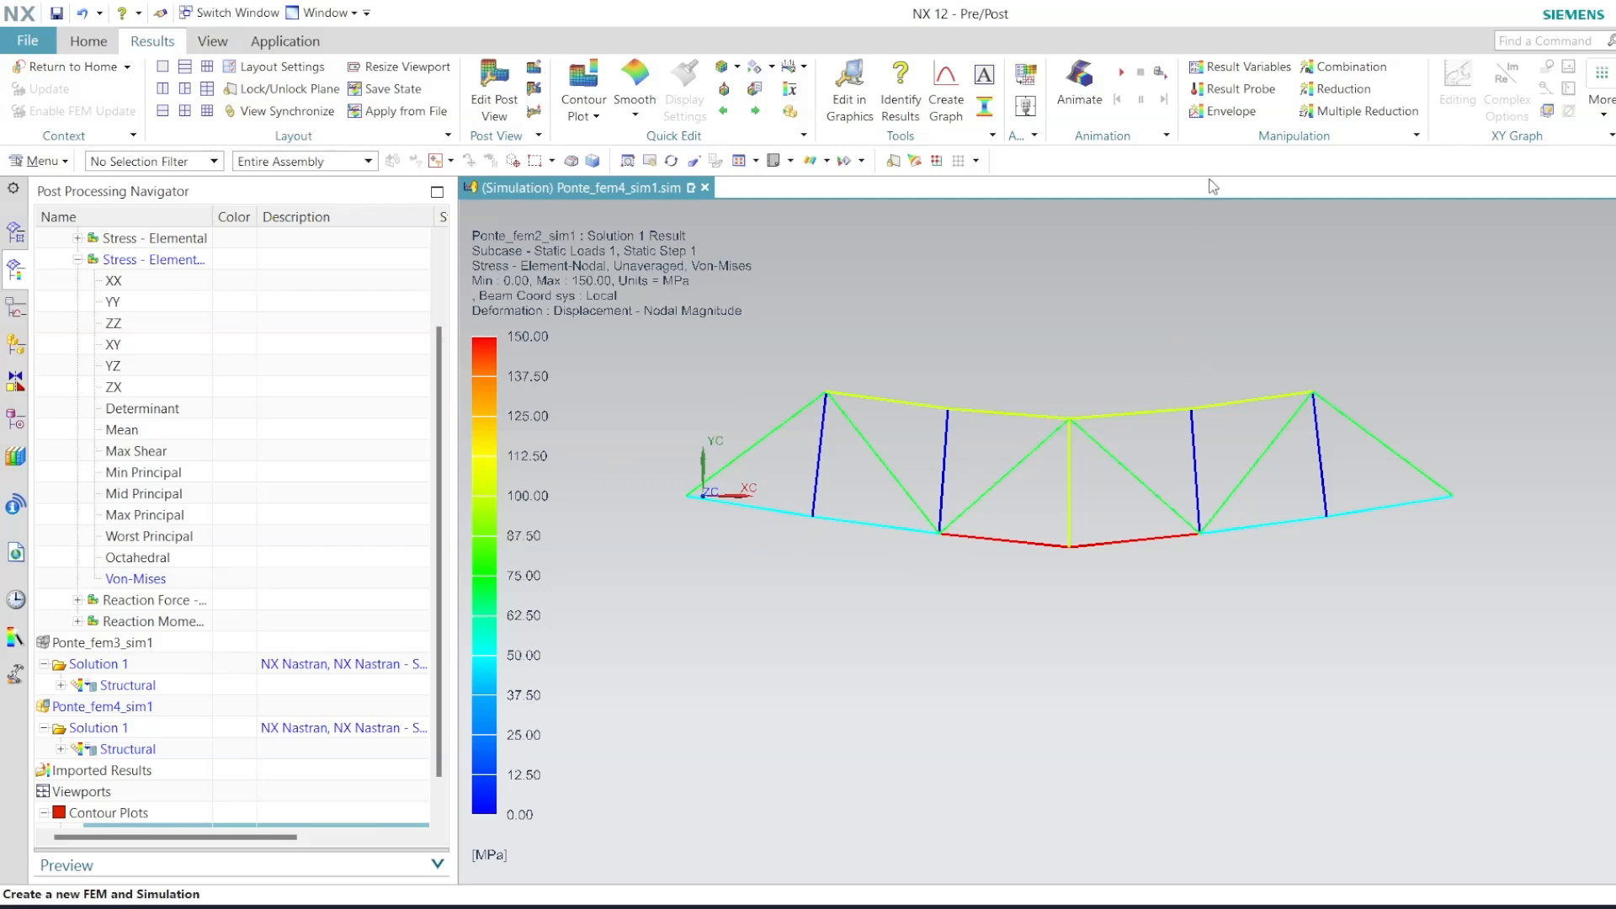
pyautogui.click(1122, 71)
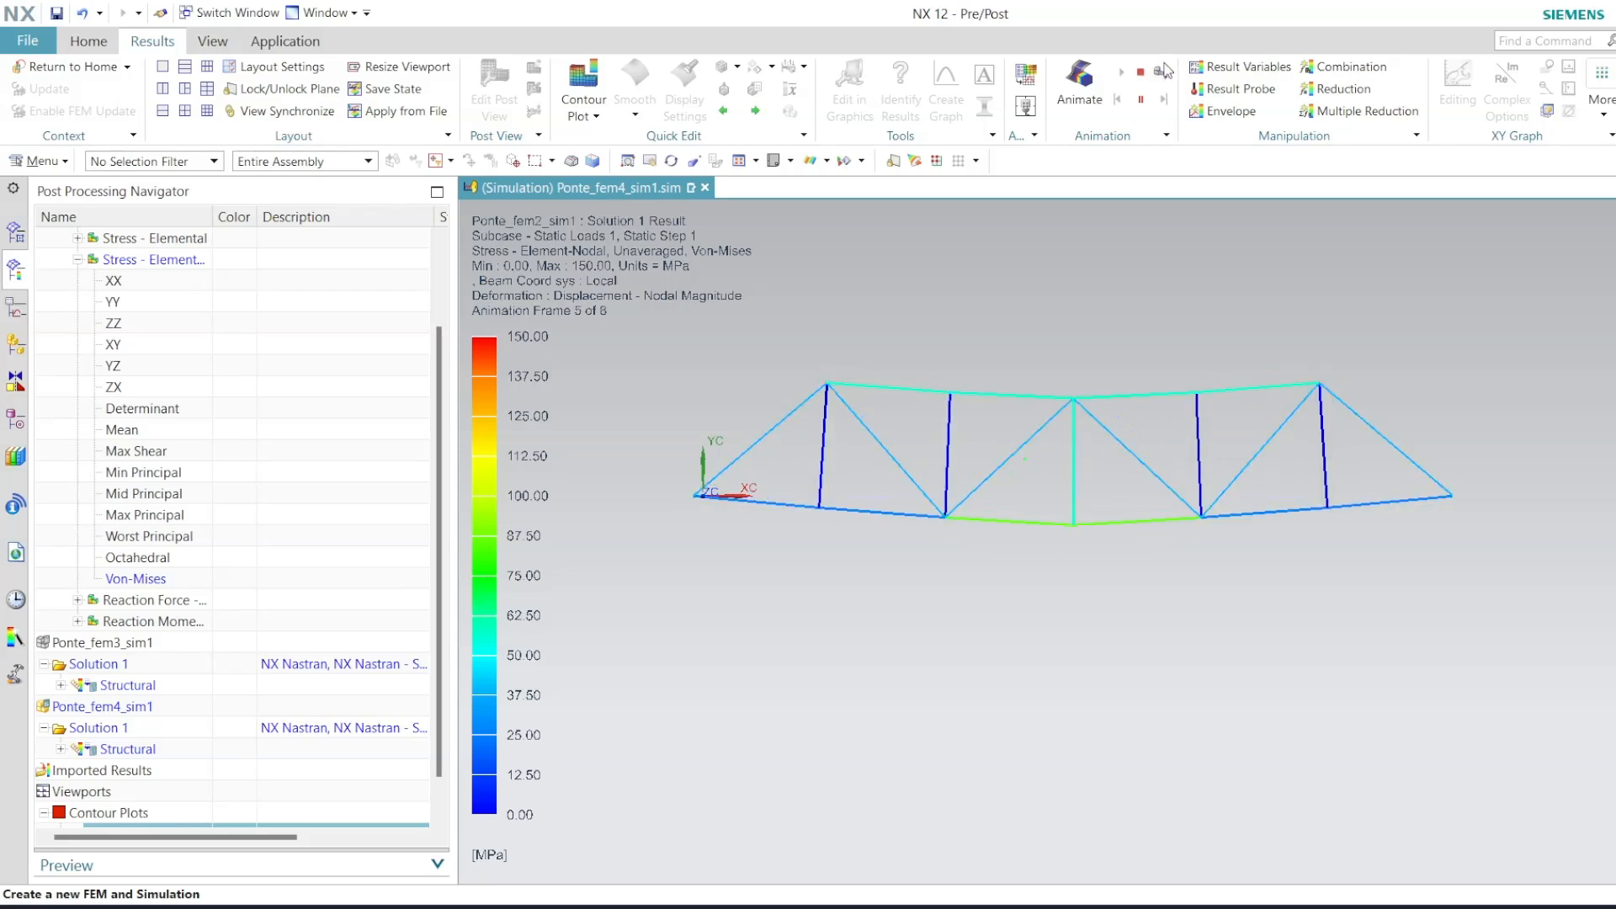
pyautogui.click(1143, 72)
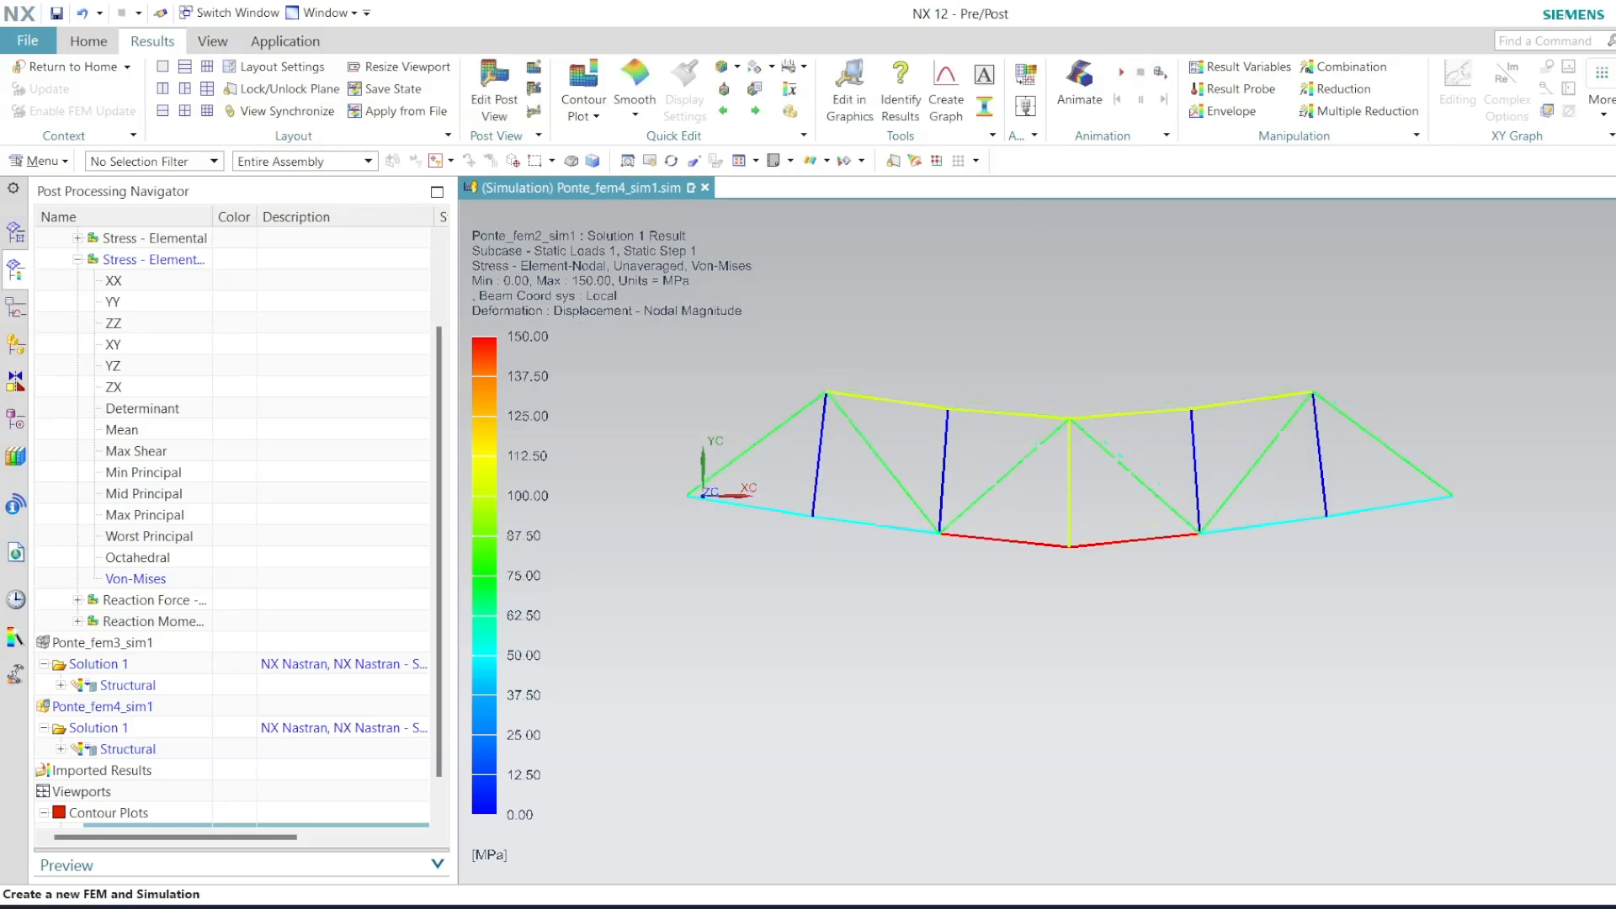
pyautogui.click(578, 905)
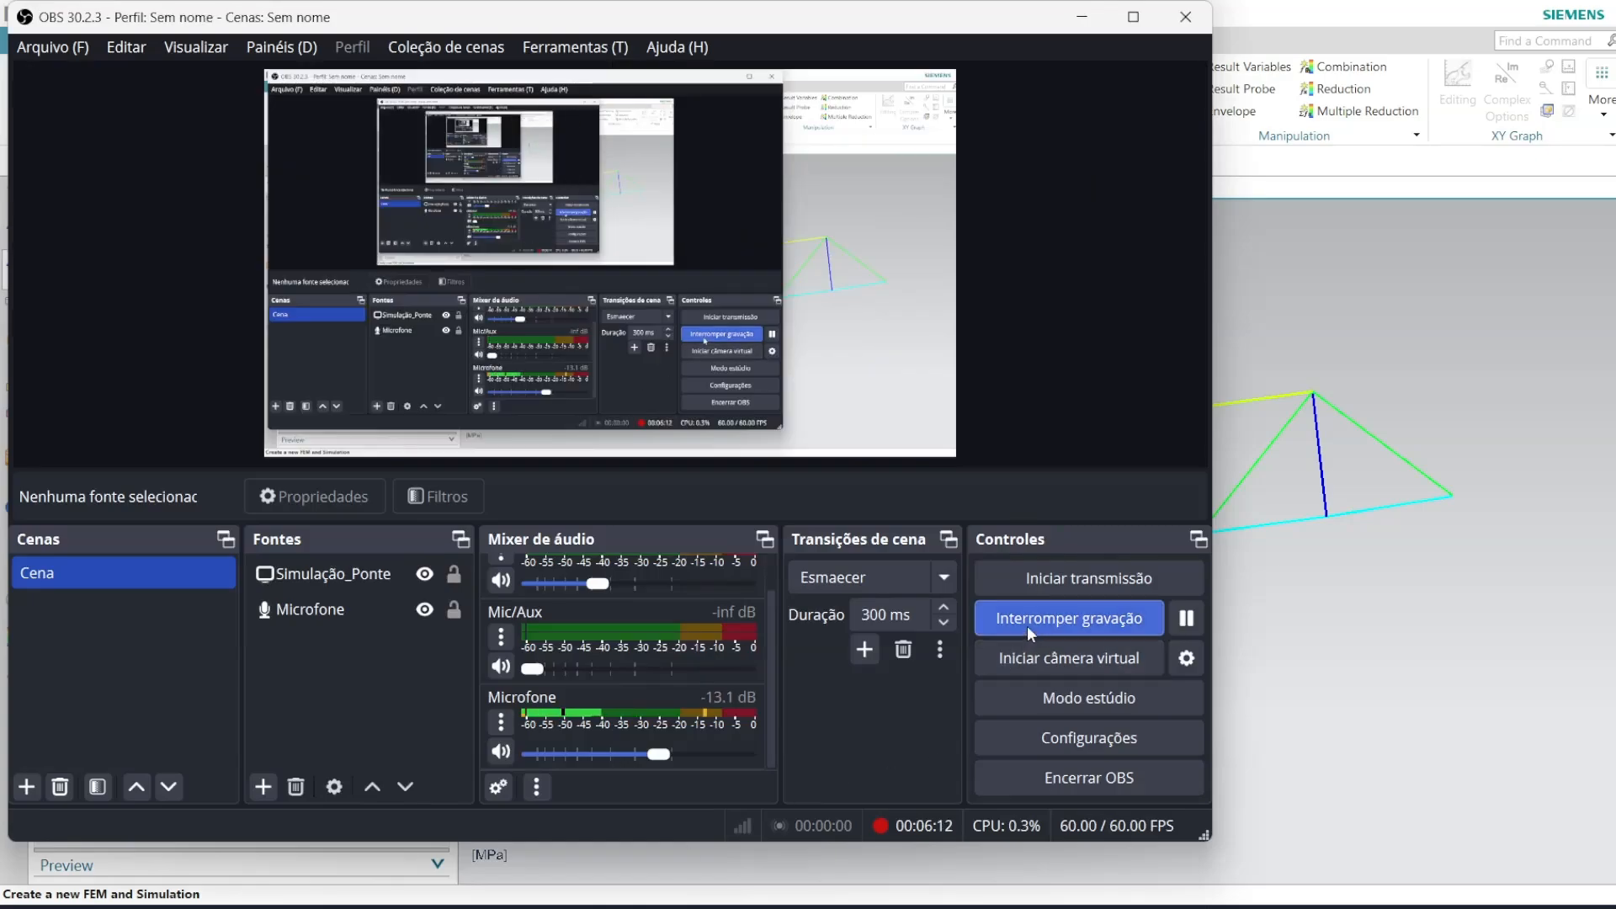
pyautogui.click(1032, 621)
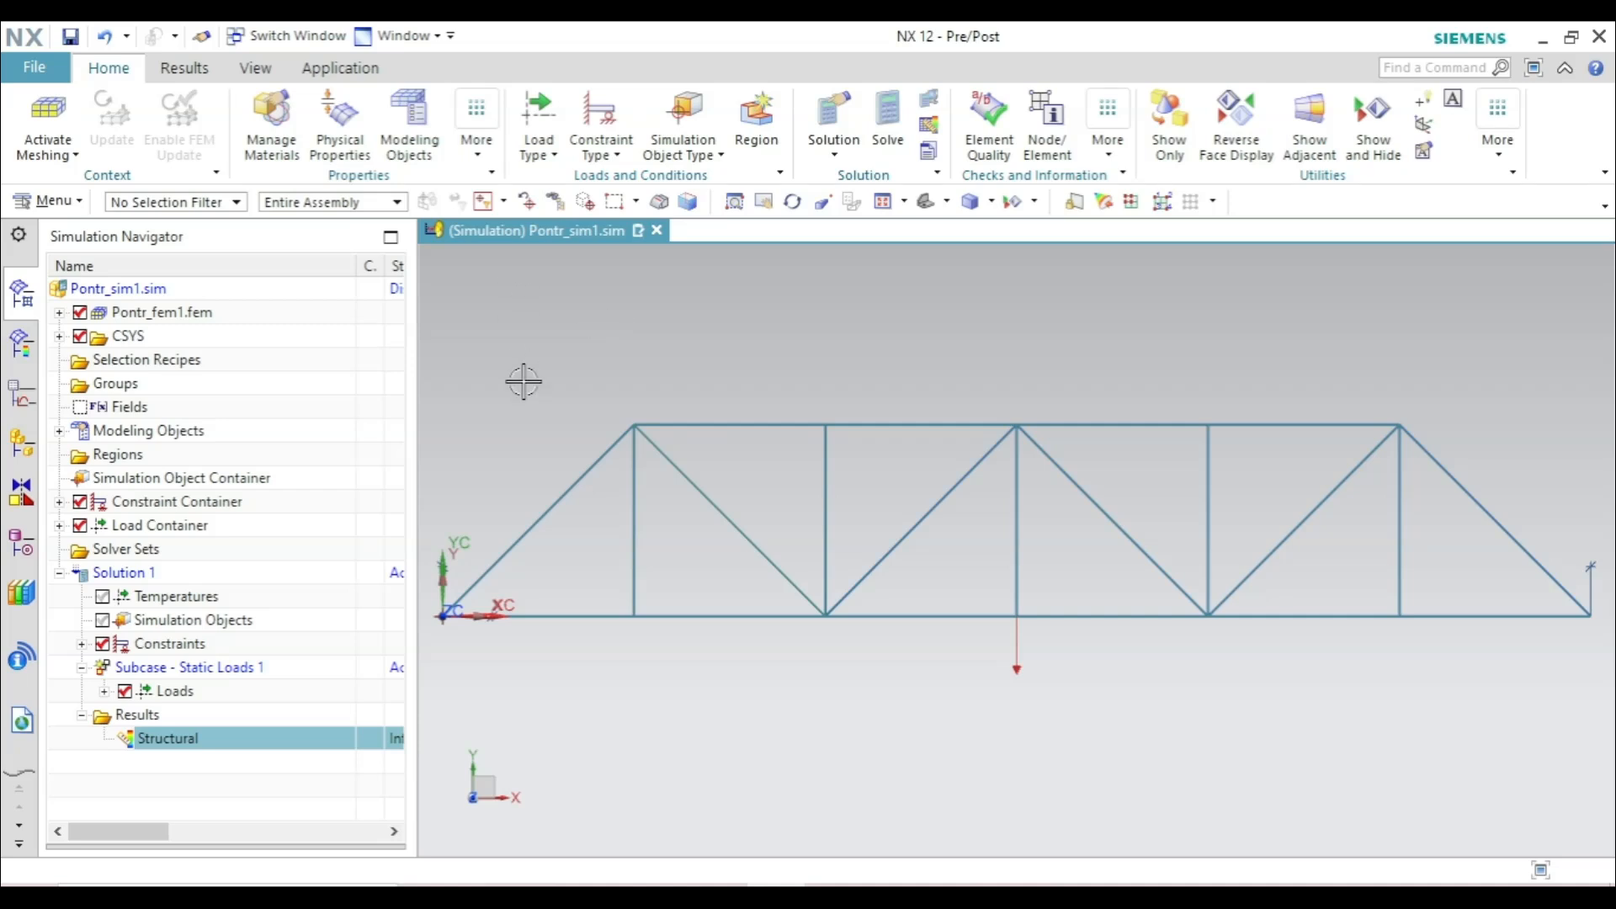
# Edit Solution 1 of Pontr_sim1 so that its Structural Output Requests1 has the FORCE request enabled, and accept the settings.
pyautogui.click(156, 576)
pyautogui.rightClick(157, 576)
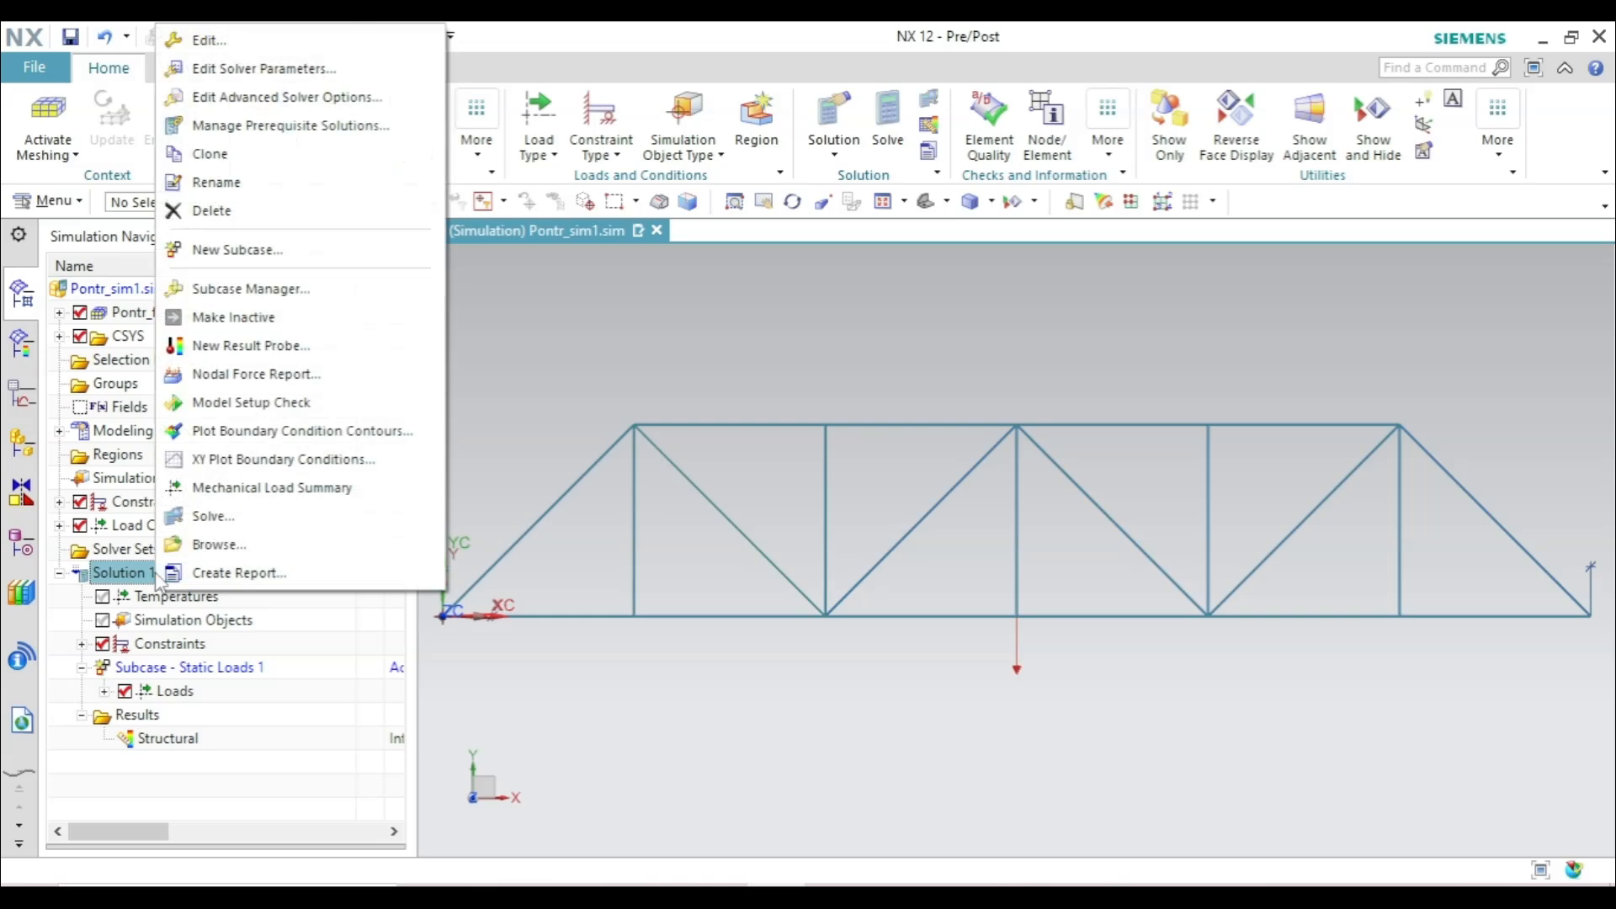
pyautogui.click(237, 43)
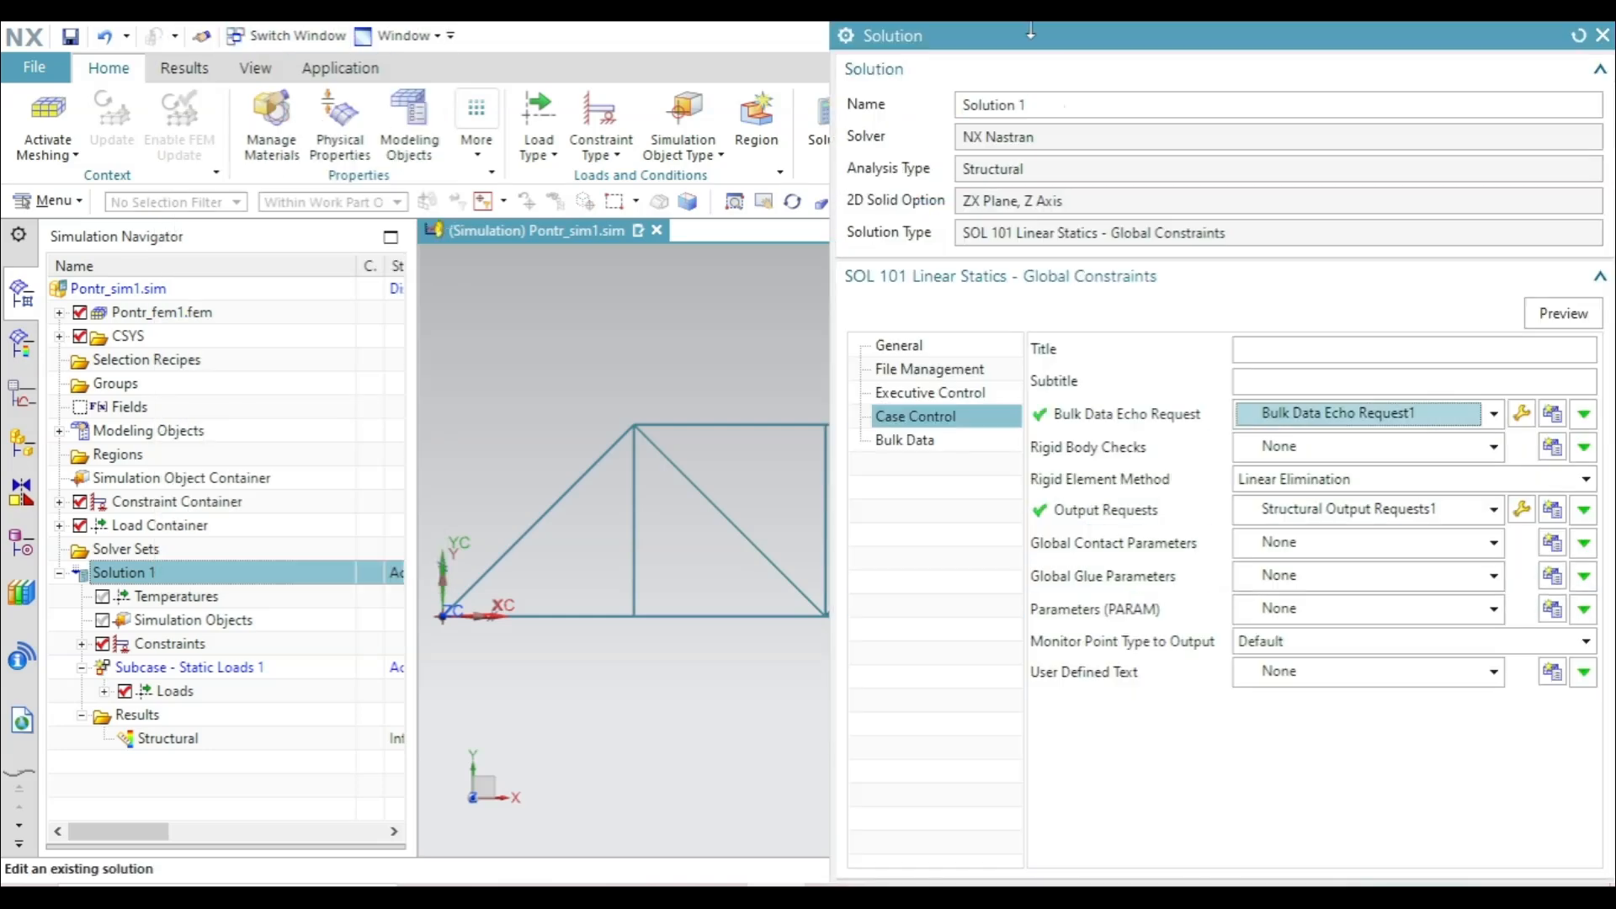
pyautogui.moveTo(1105, 46); pyautogui.dragTo(674, 76)
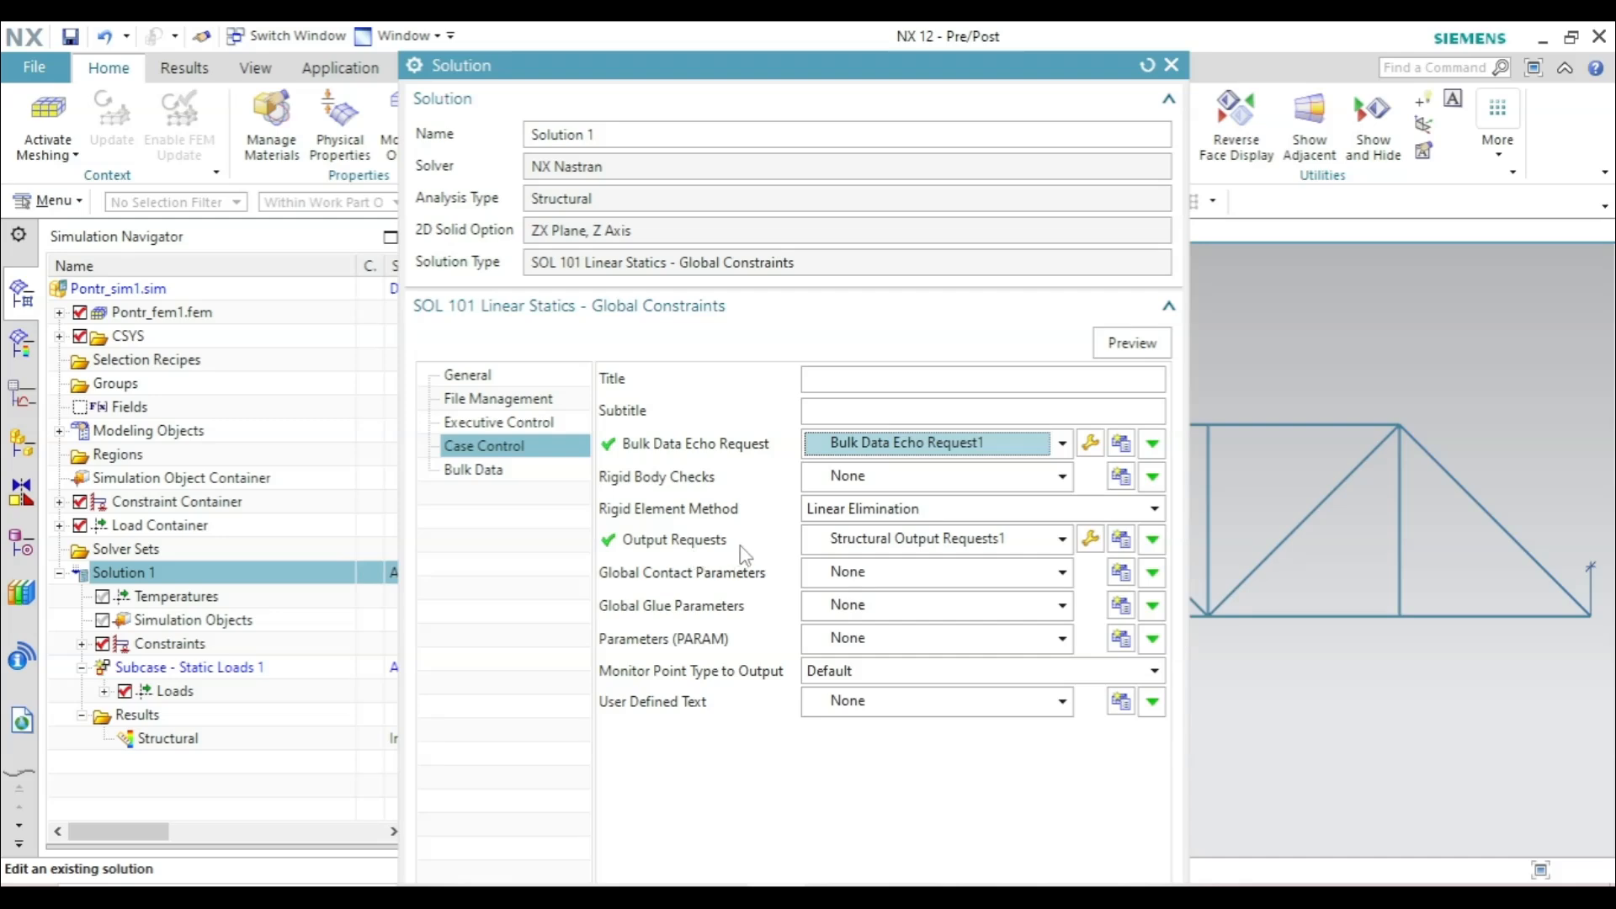
pyautogui.click(1091, 539)
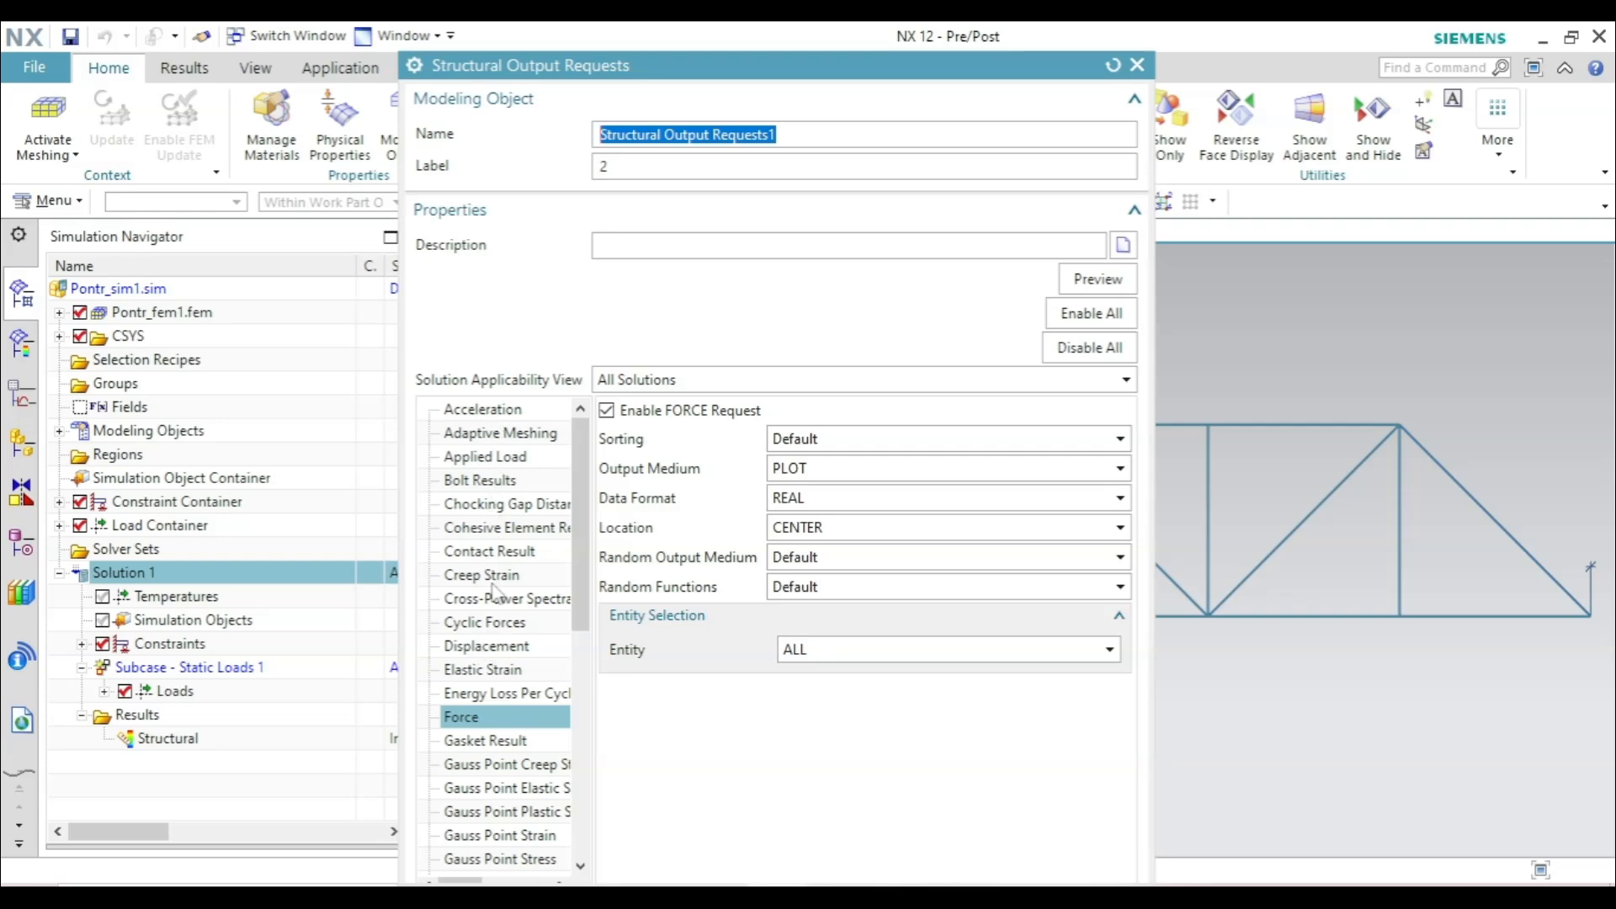
pyautogui.click(472, 717)
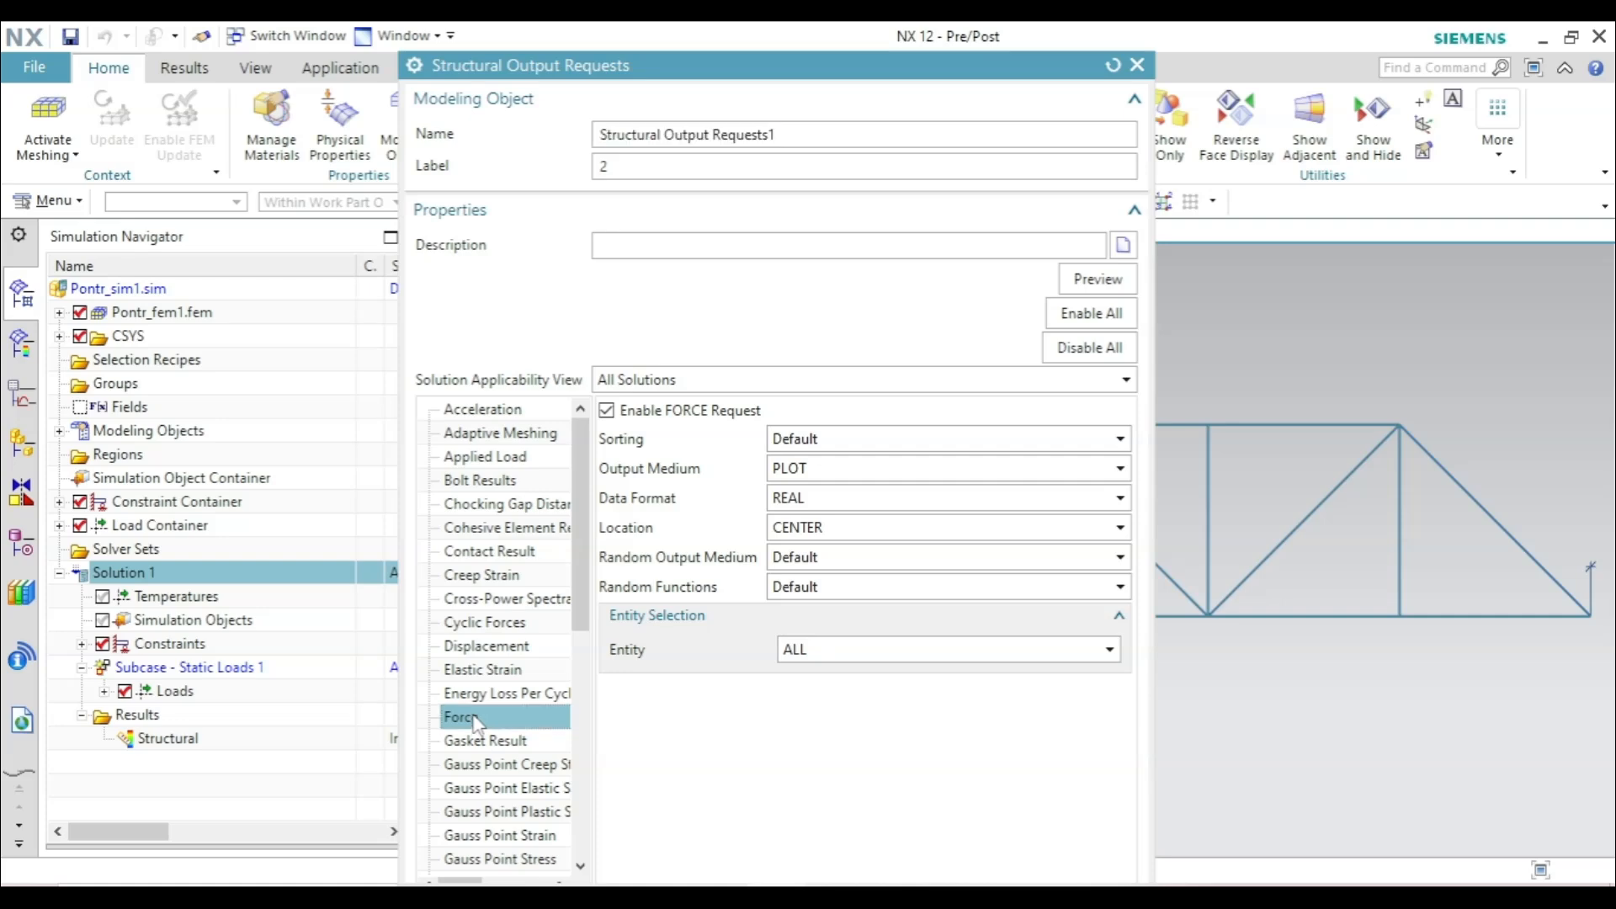
pyautogui.click(607, 411)
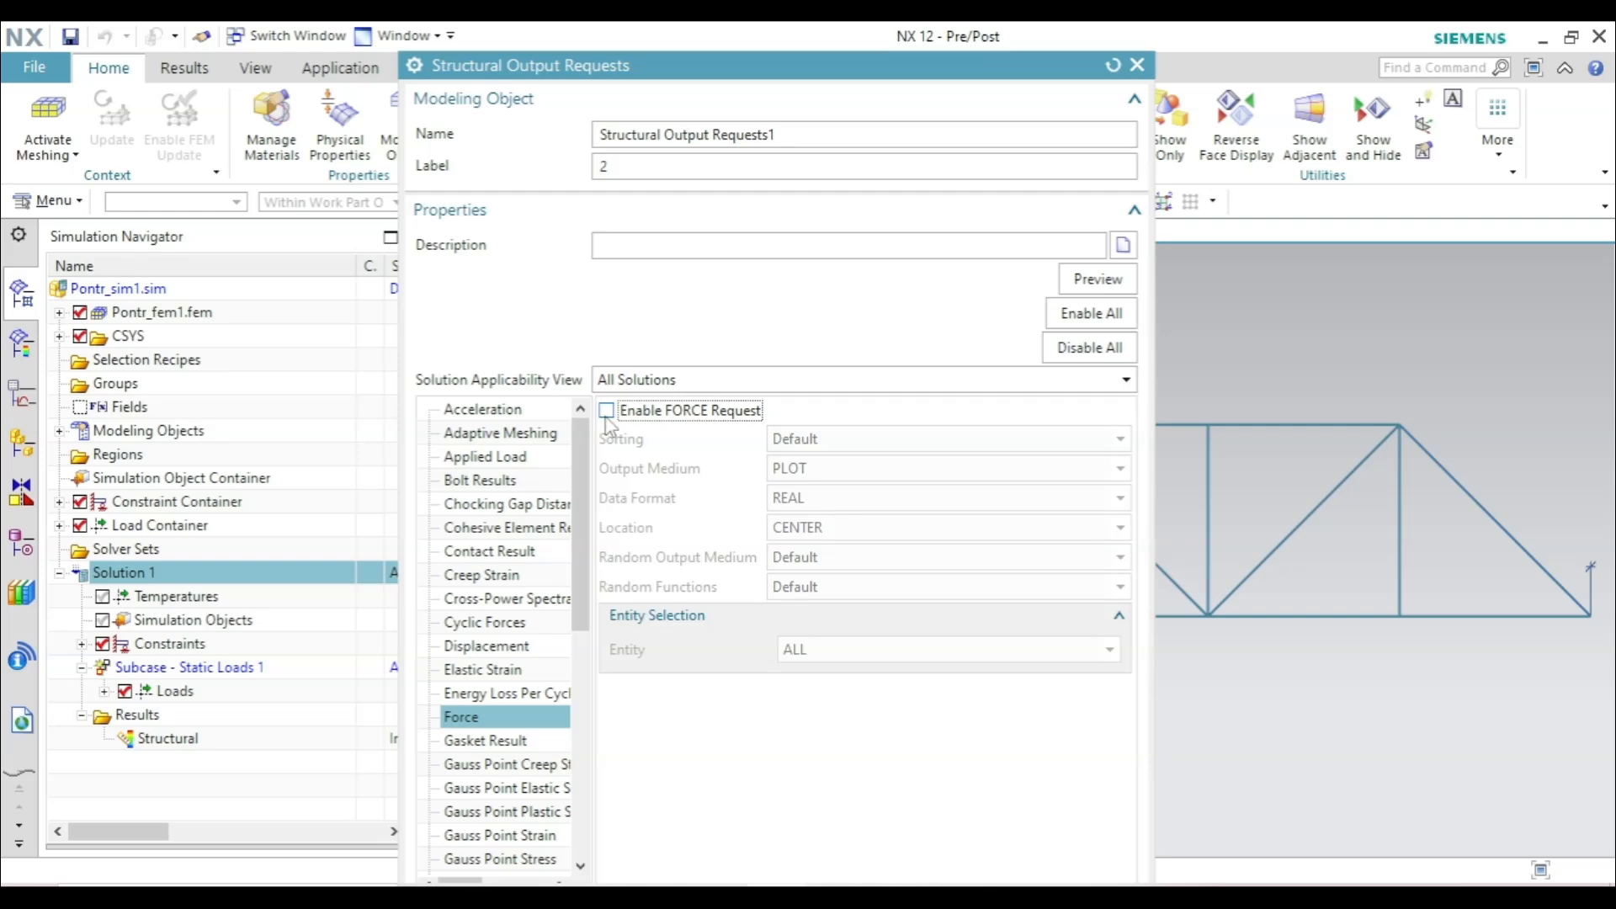
pyautogui.click(607, 411)
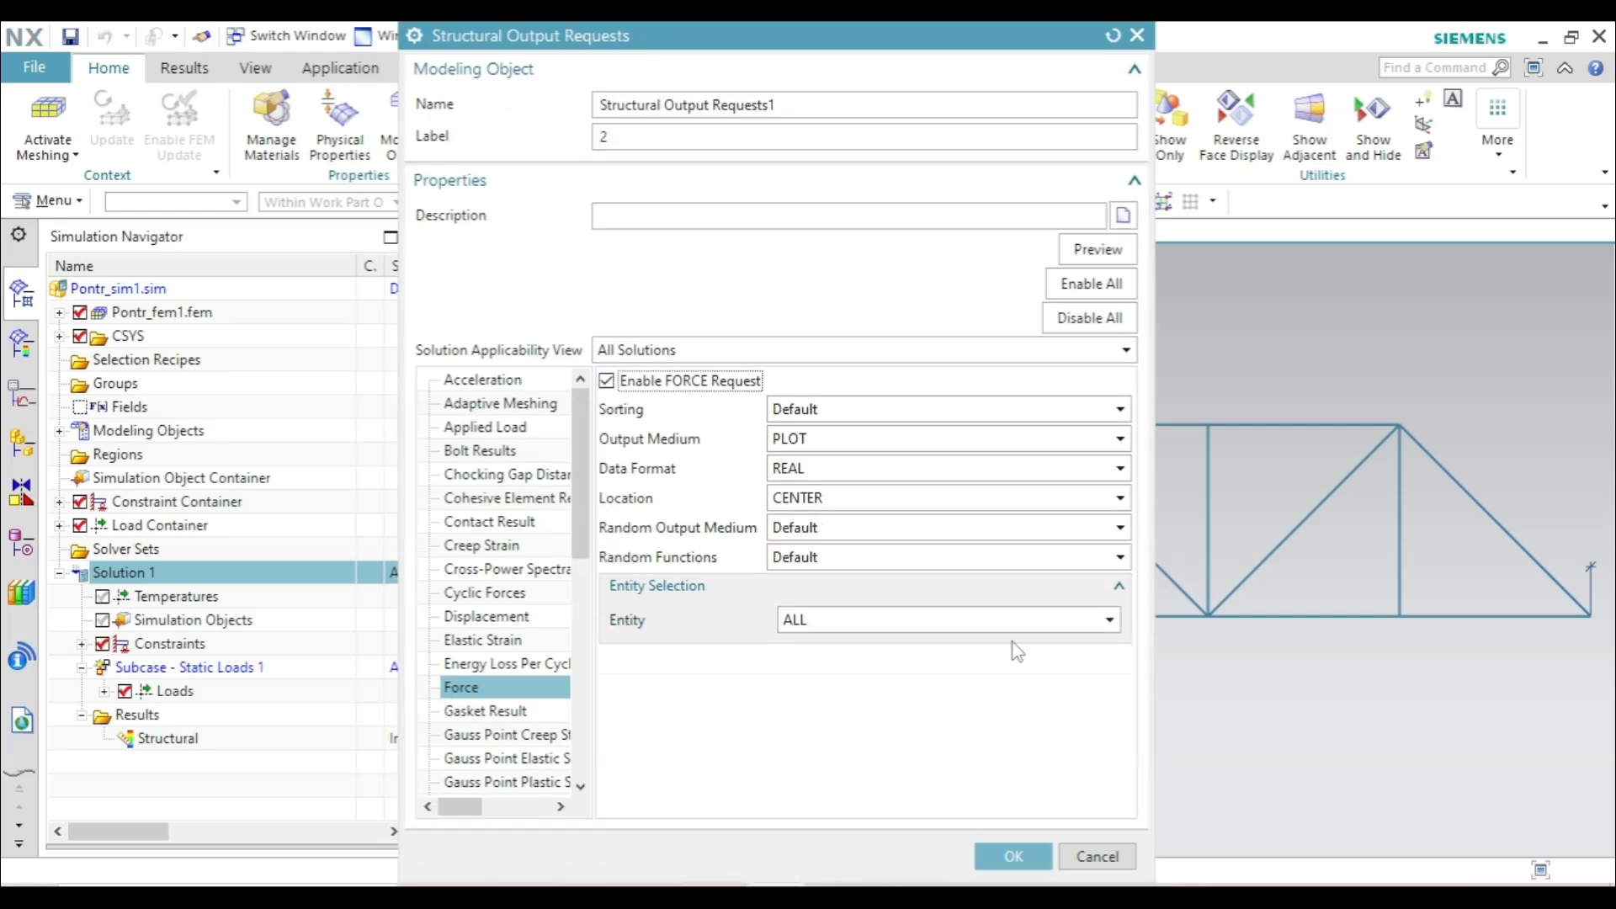
pyautogui.click(1048, 859)
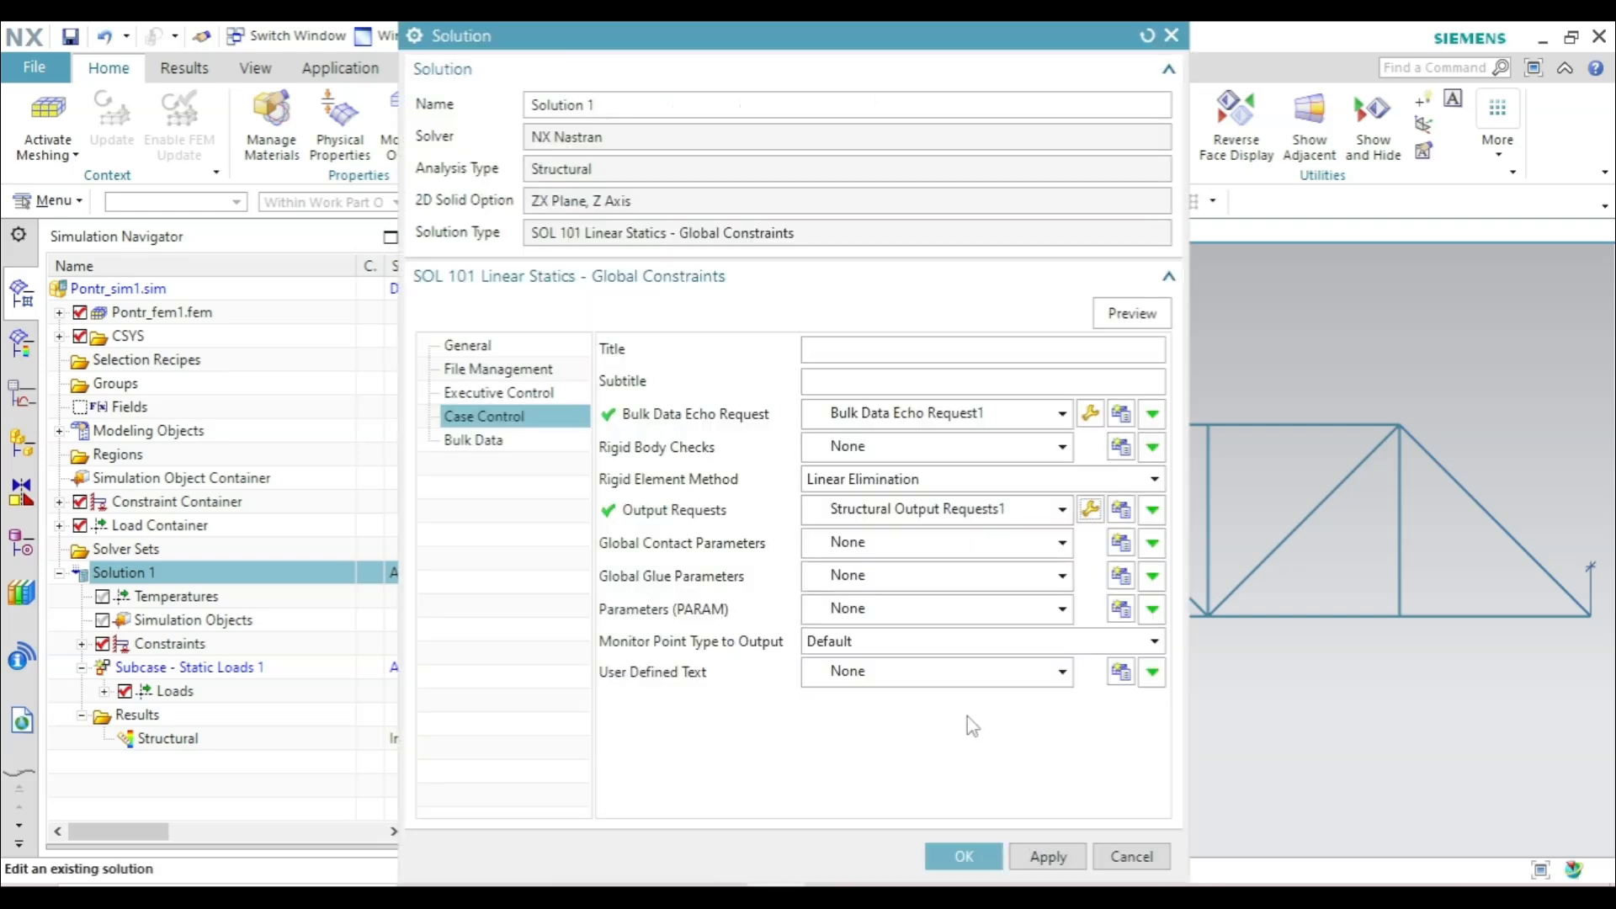
pyautogui.click(966, 856)
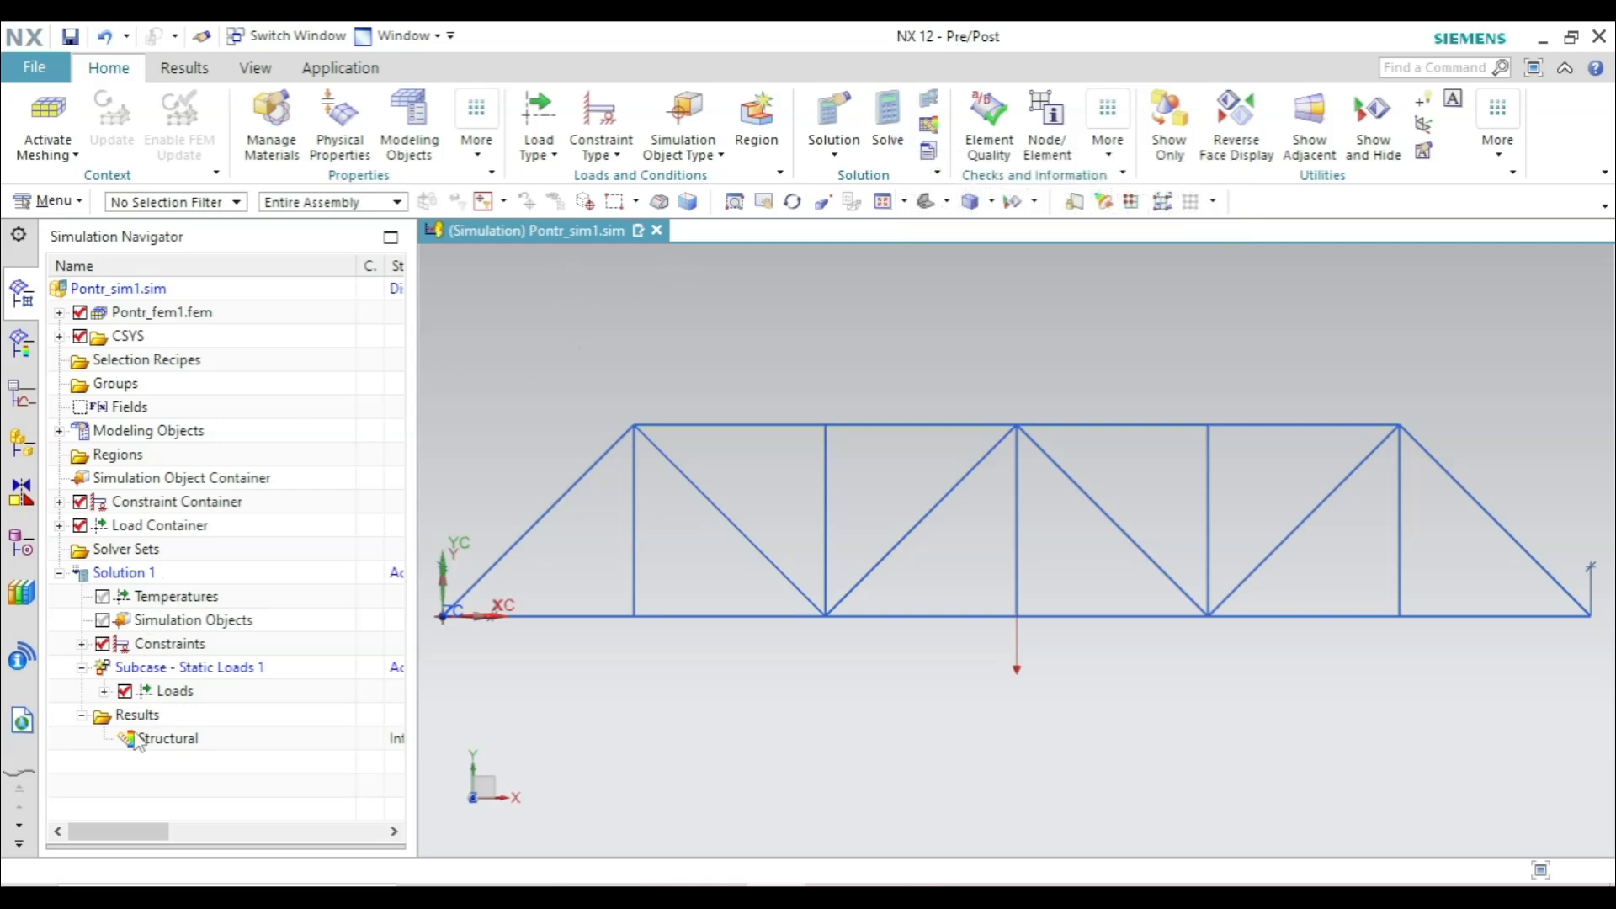
# Open the structural results of Pontr_sim1 and plot the elemental beam resultant Axial Force NXX.
pyautogui.doubleClick(160, 740)
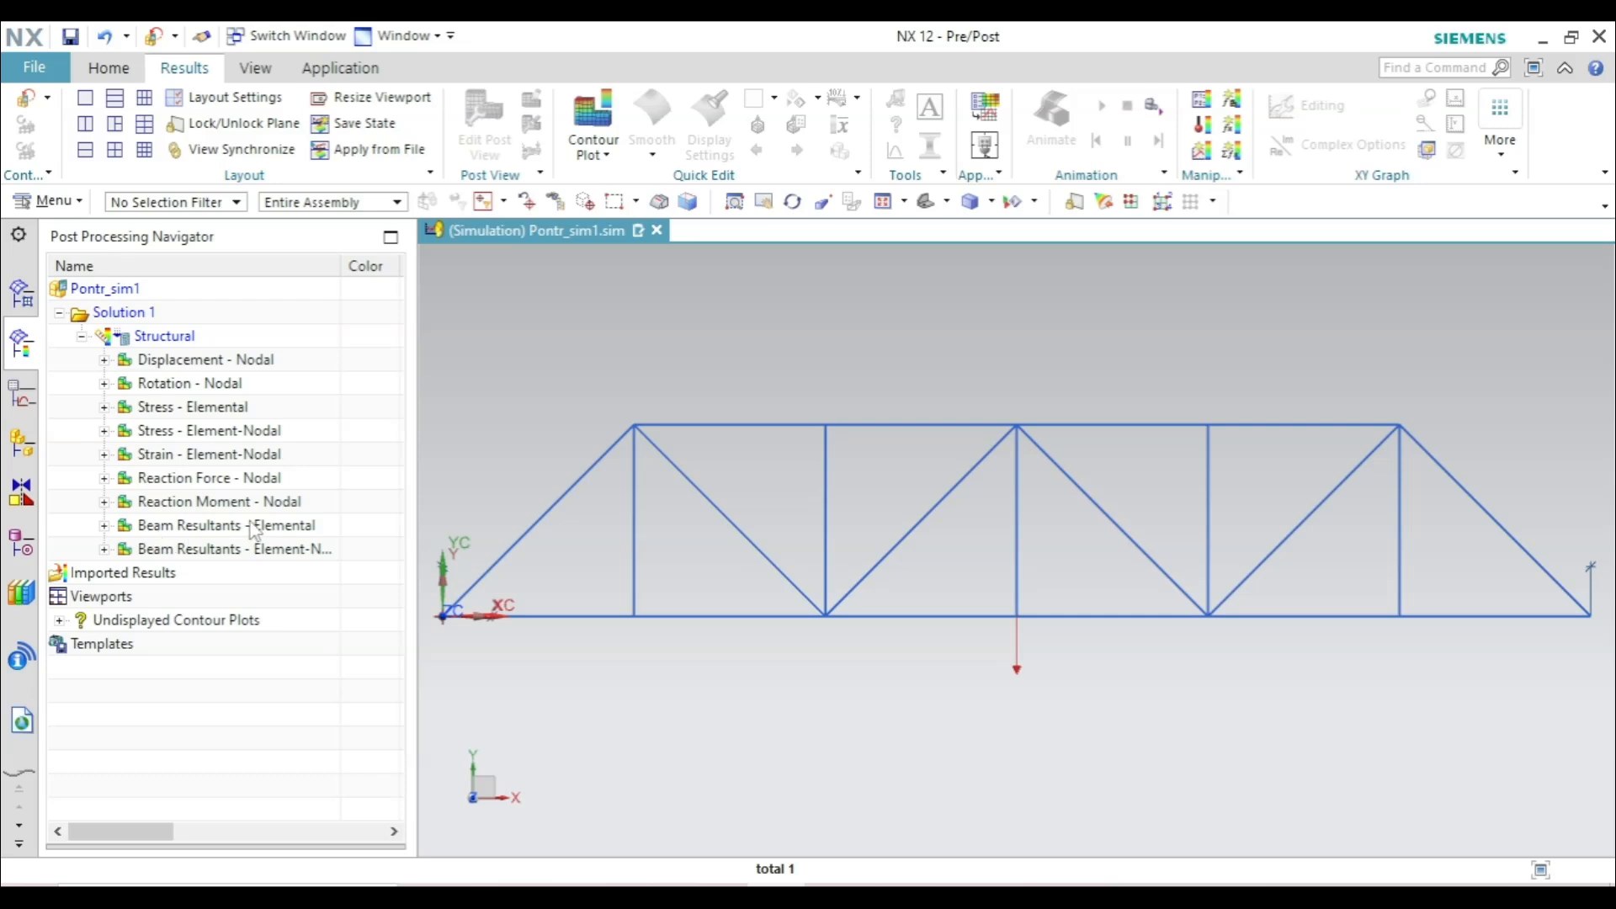
pyautogui.click(104, 526)
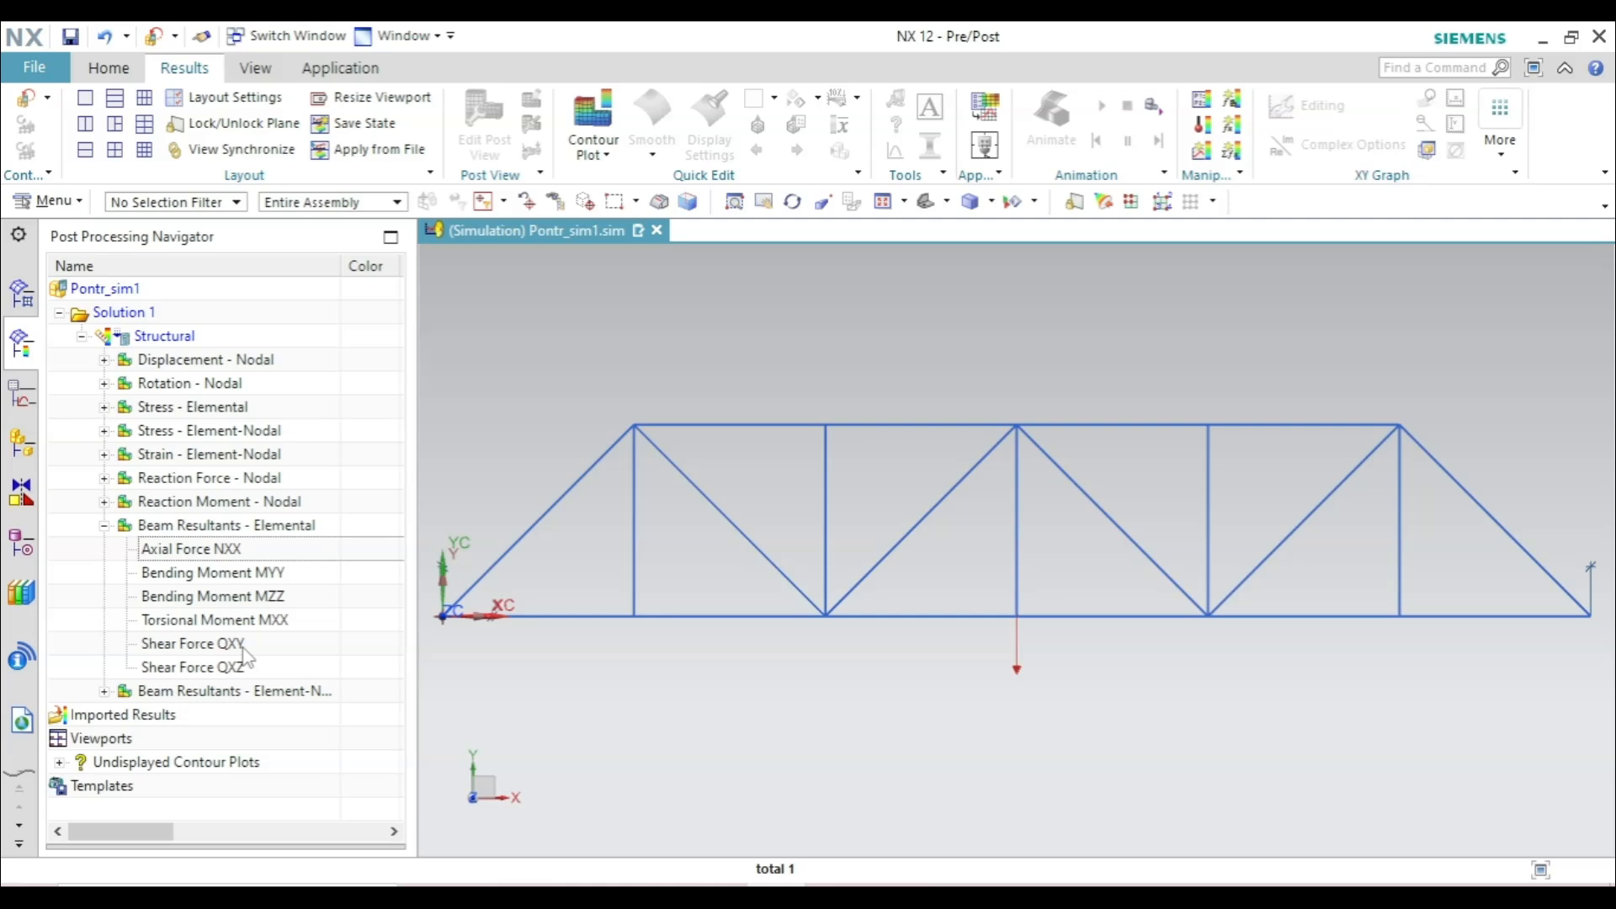
pyautogui.doubleClick(205, 556)
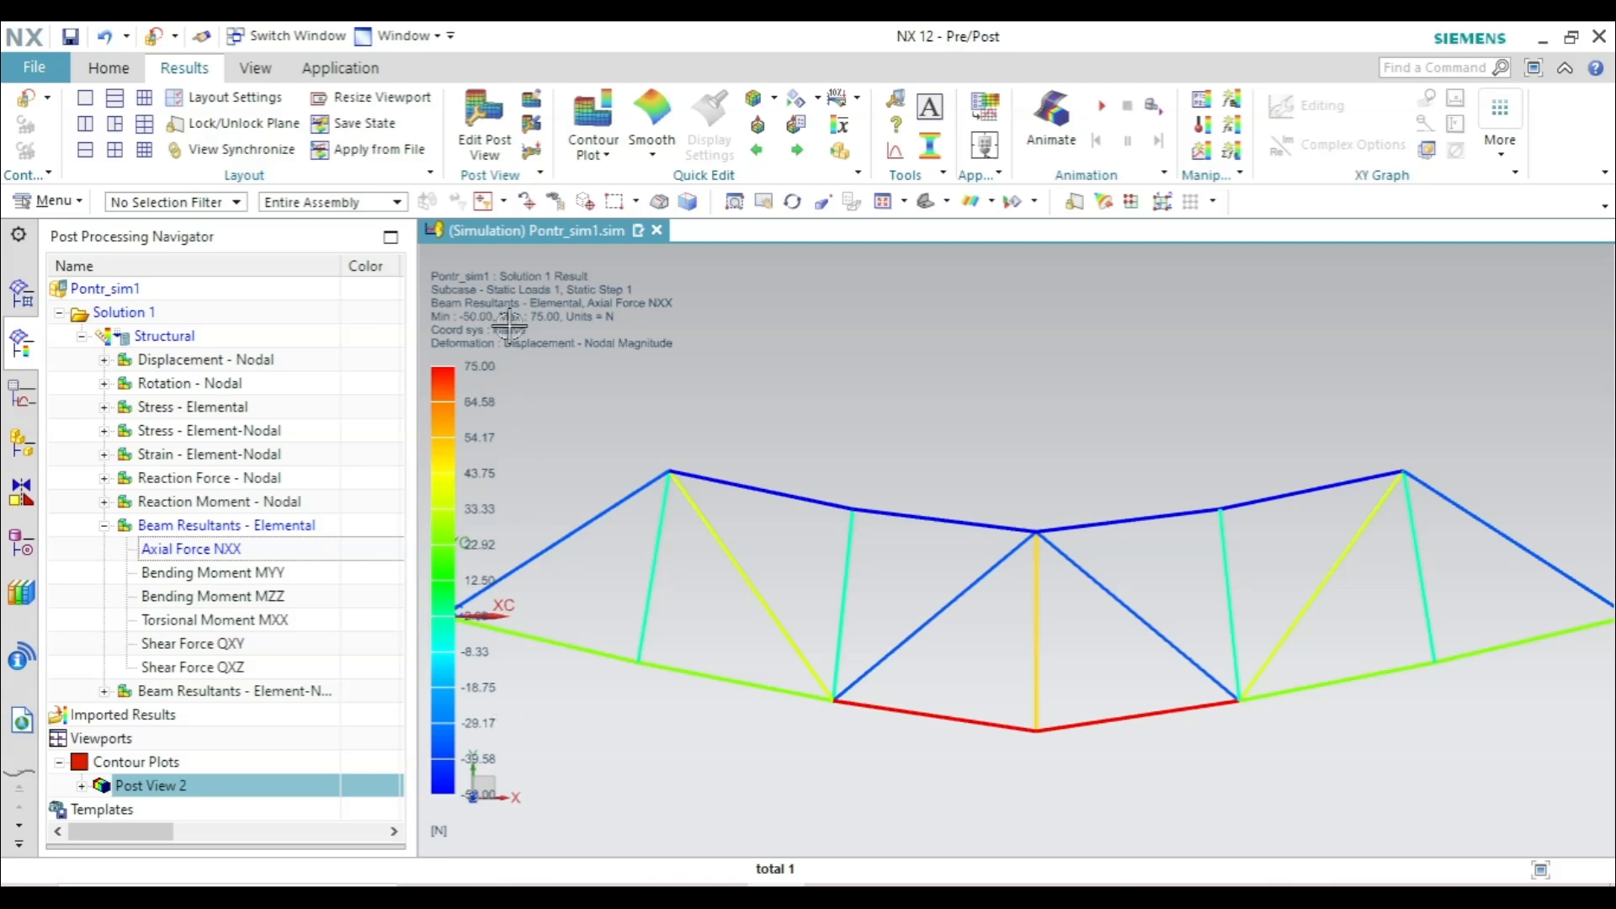
pyautogui.scroll(-4, 768, 510)
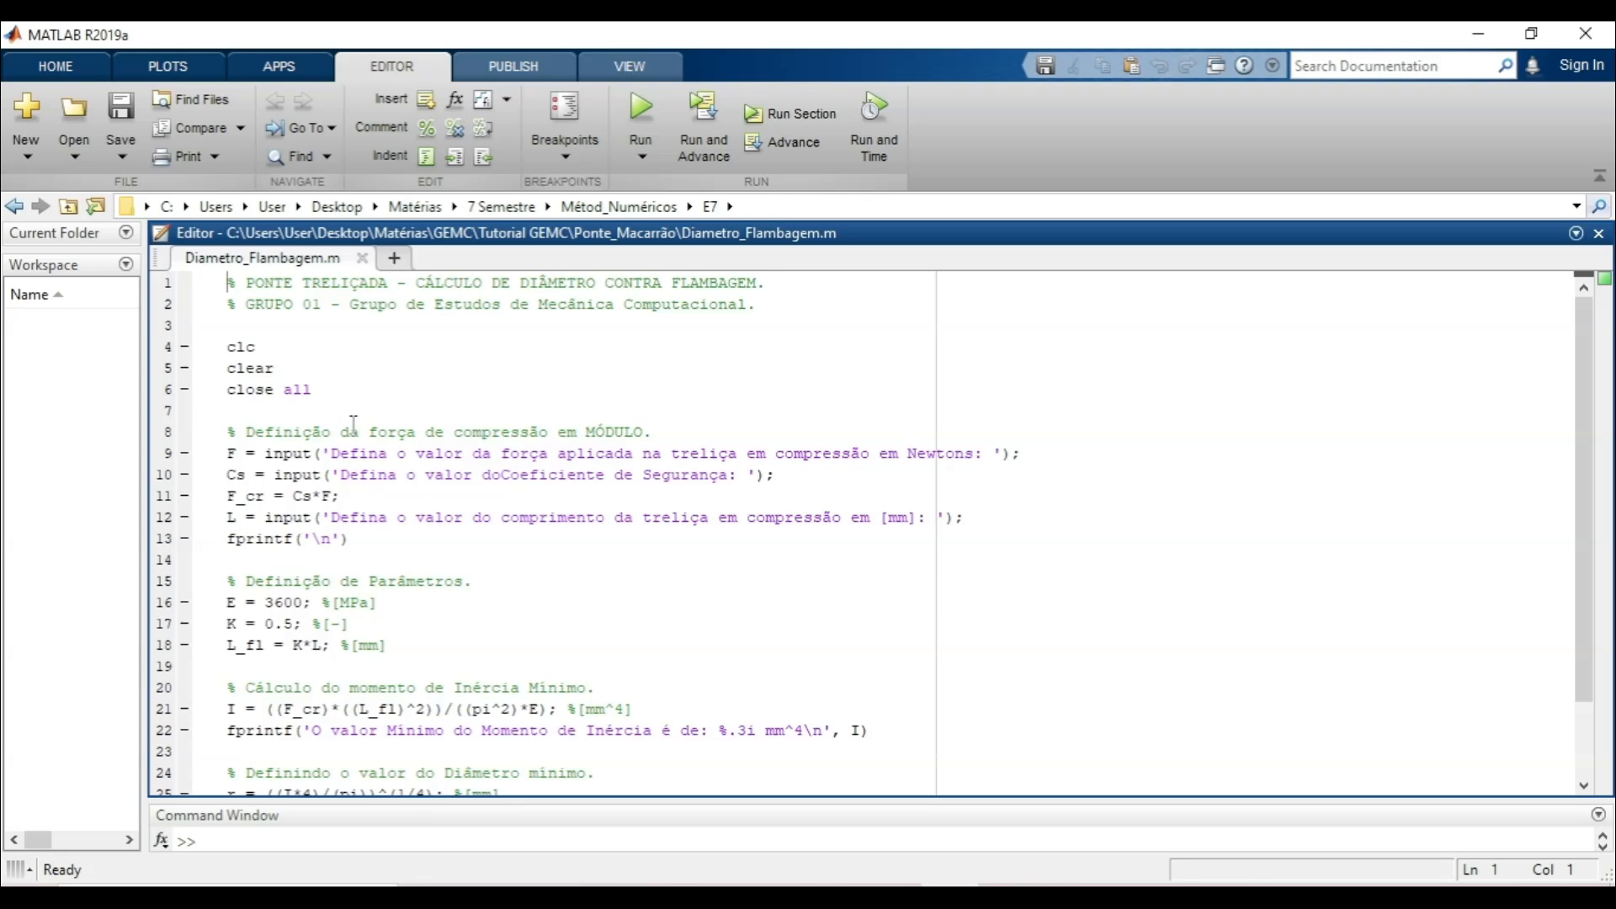
# In MATLAB's Diametro_Flambagem.m, correct the line 10 prompt to read "Defina o valor de Coeficiente de Segurança: ".
pyautogui.scroll(-1, 353, 425)
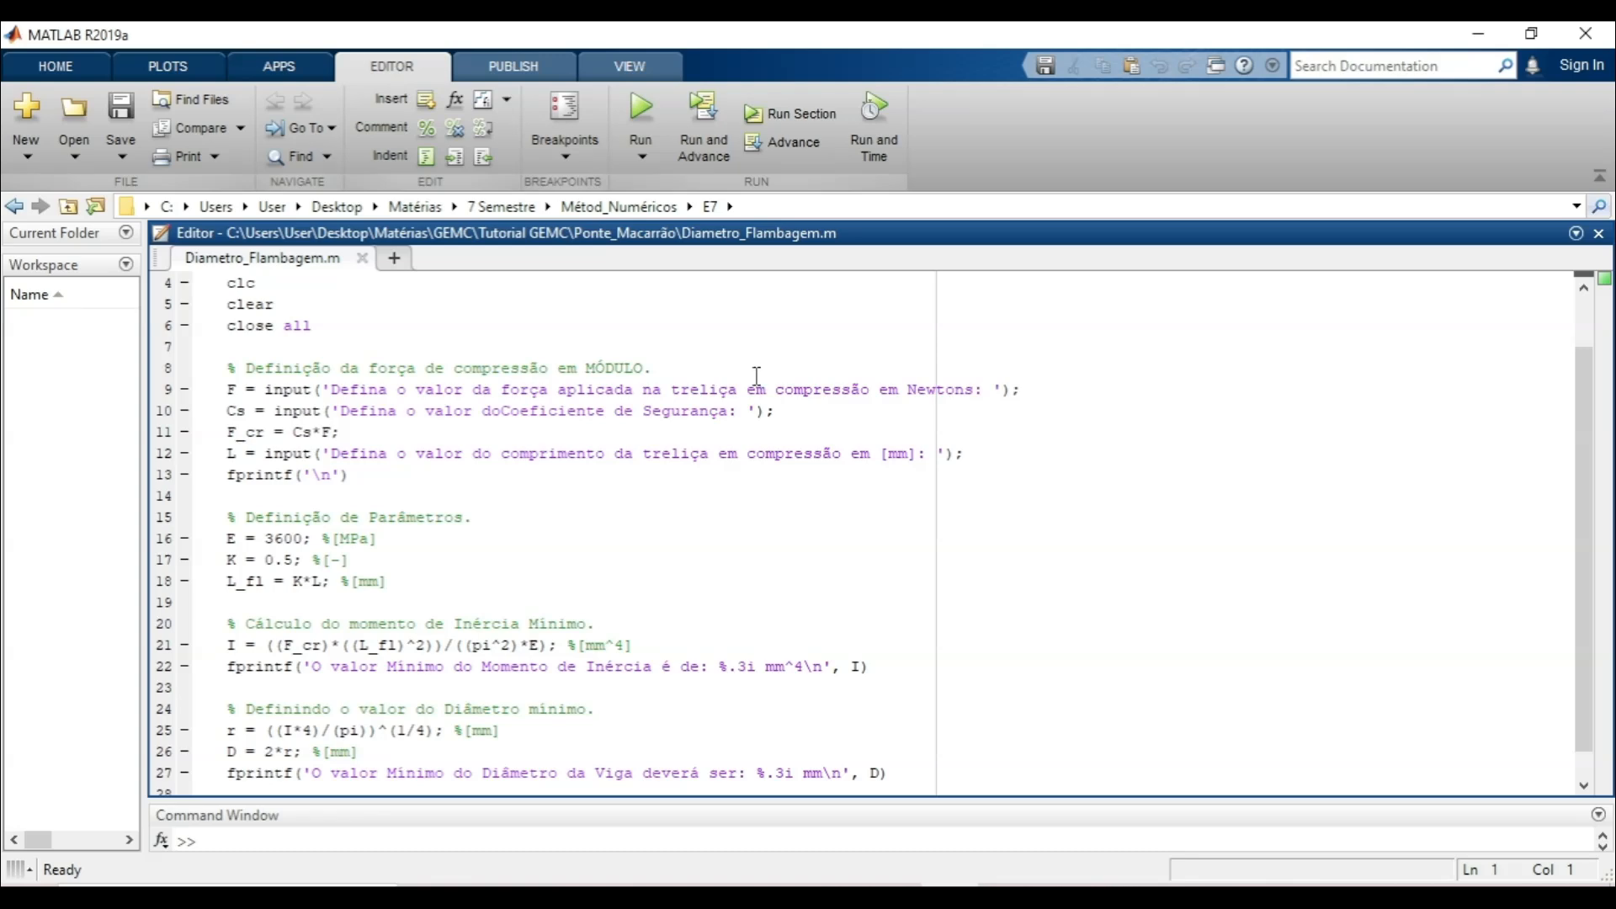
pyautogui.click(503, 412)
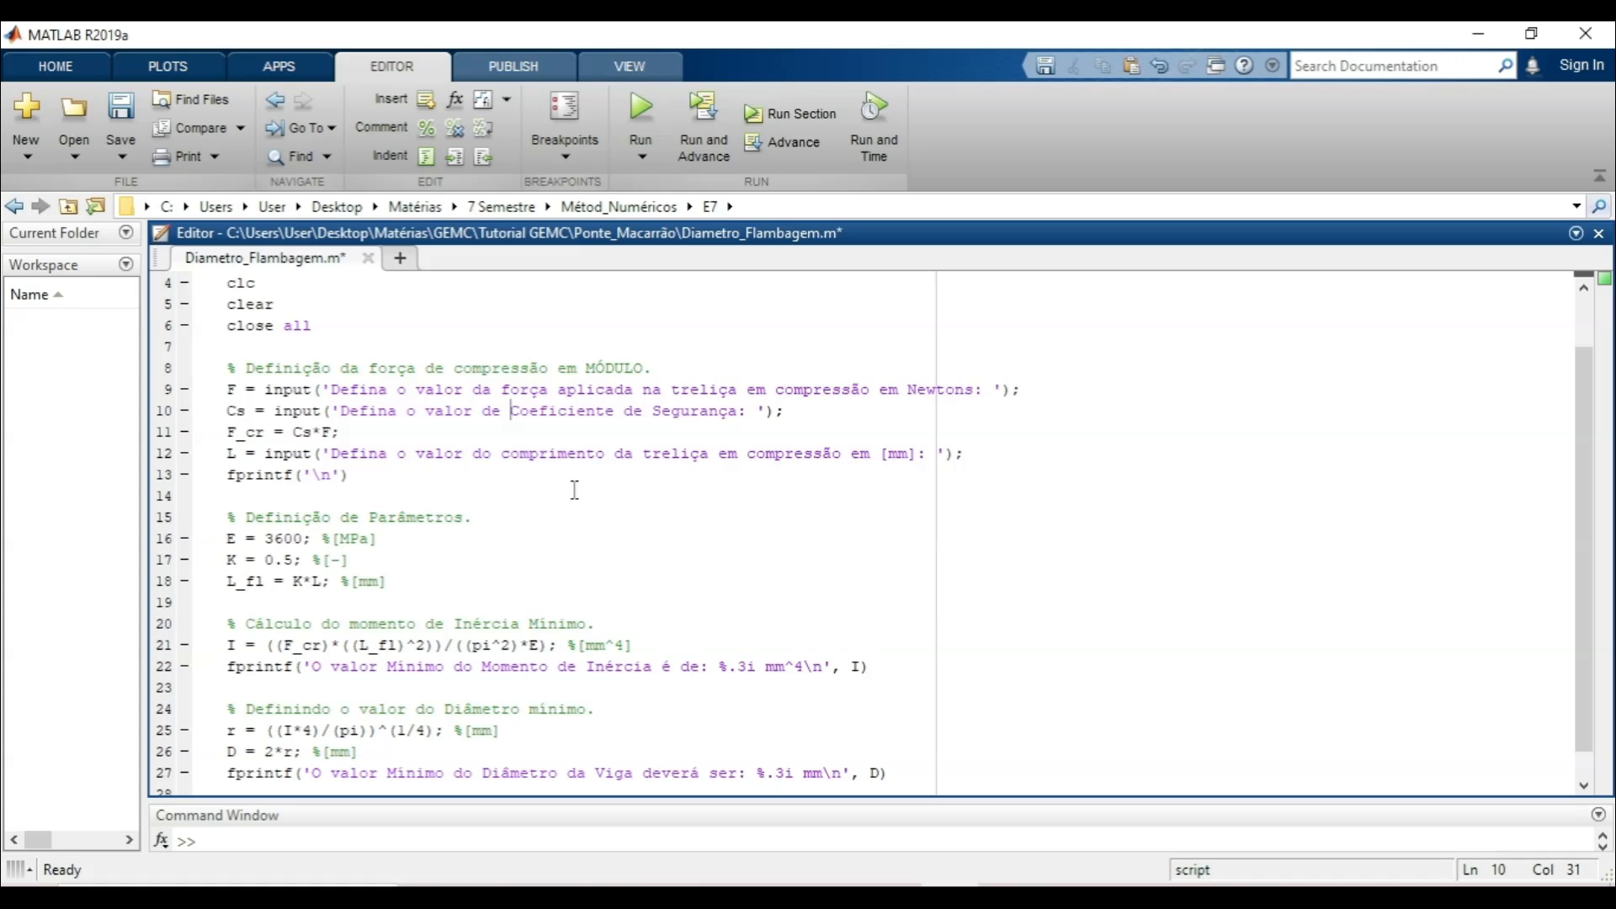
pyautogui.scroll(-1, 575, 490)
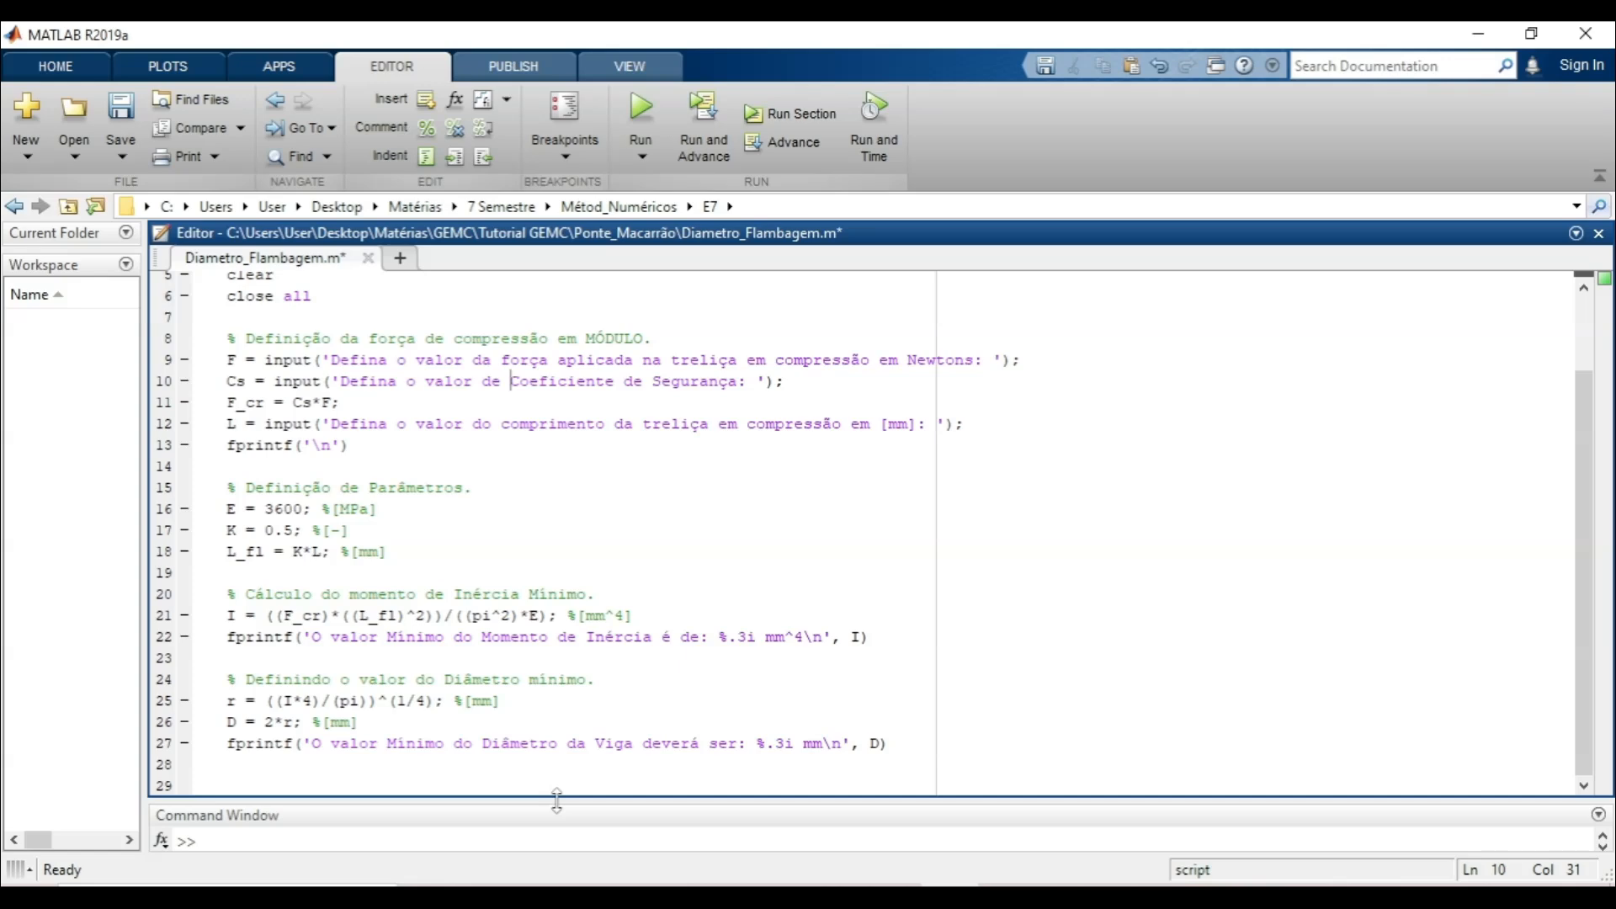
# Enlarge the Command Window and run the buckling diameter script with a 50 N compression force, safety coefficient 4 and 200 mm member length.
pyautogui.moveTo(558, 797); pyautogui.dragTo(608, 560)
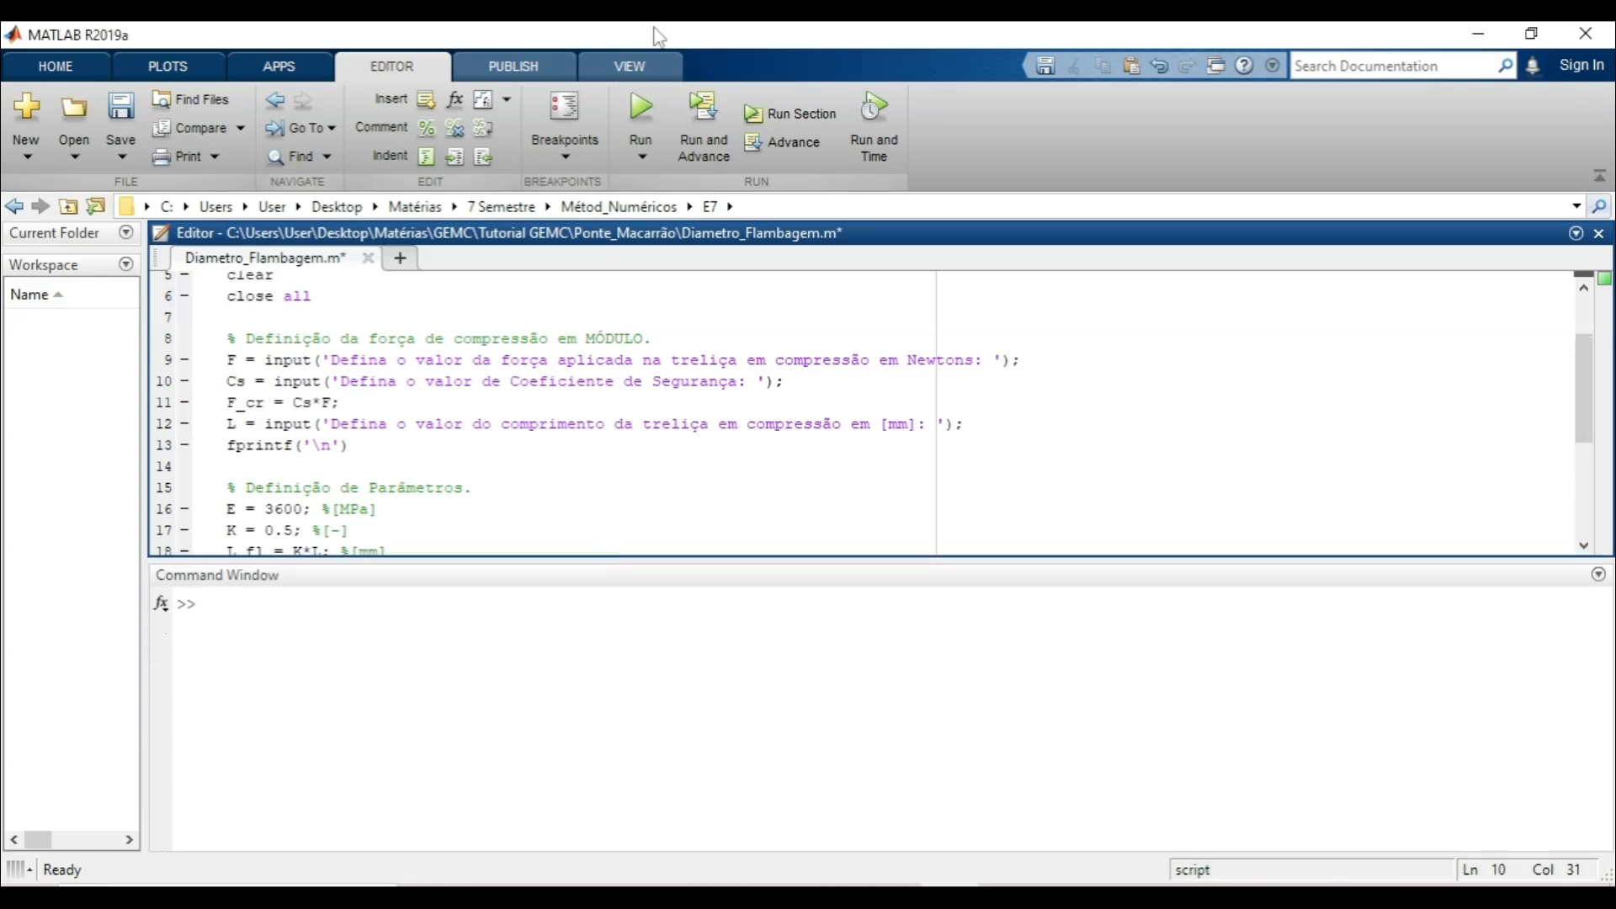
pyautogui.click(641, 107)
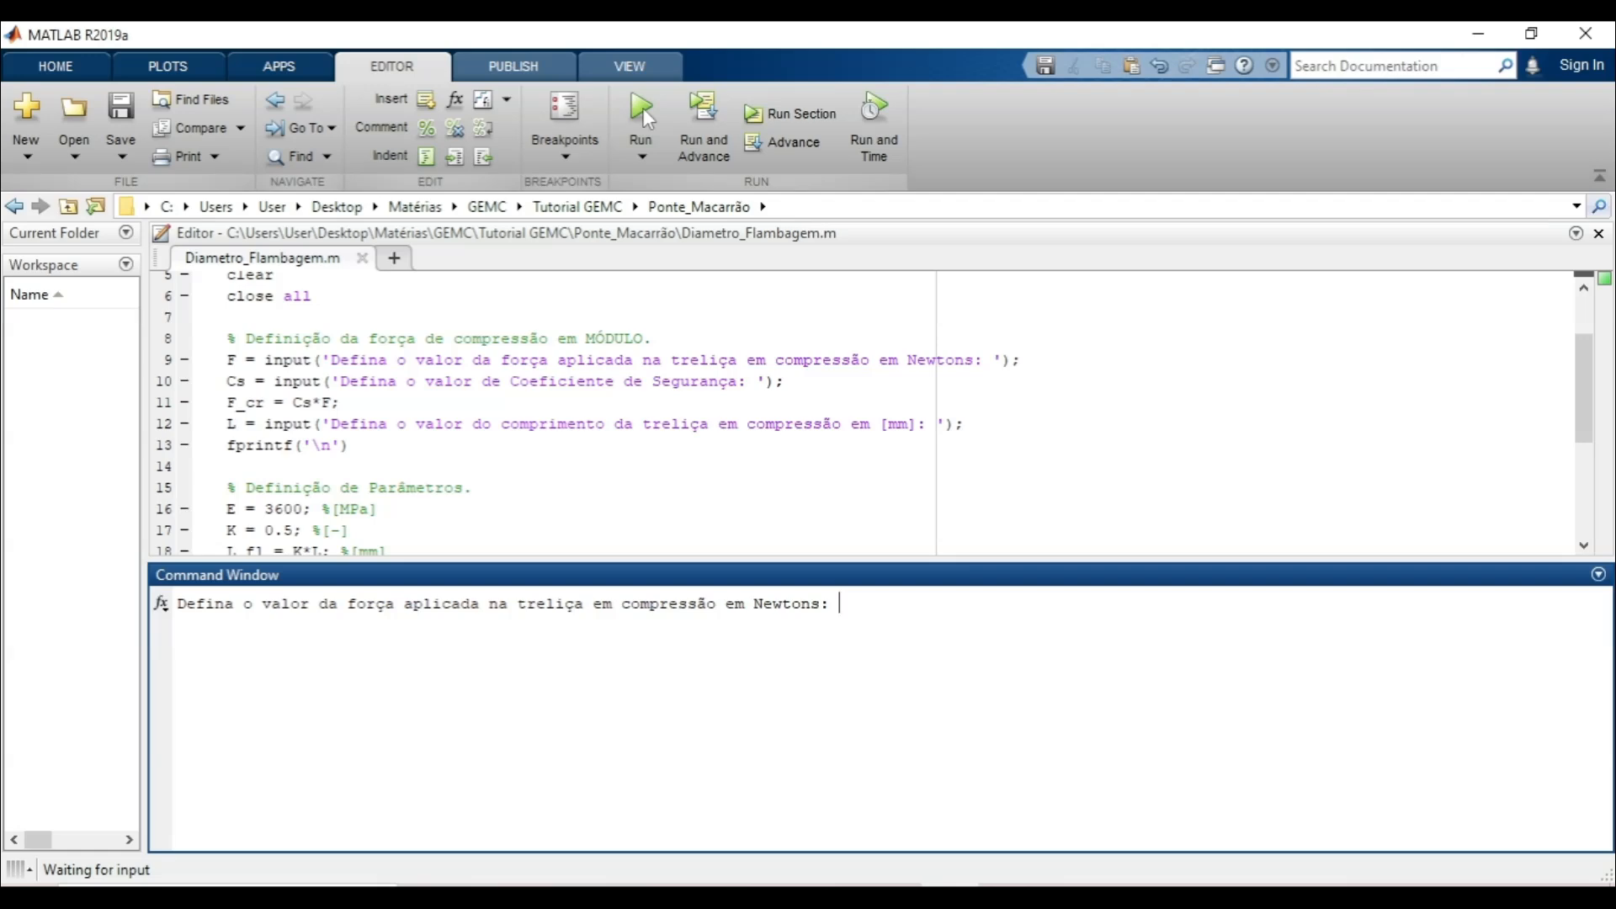
pyautogui.write('50')
pyautogui.press('Return')
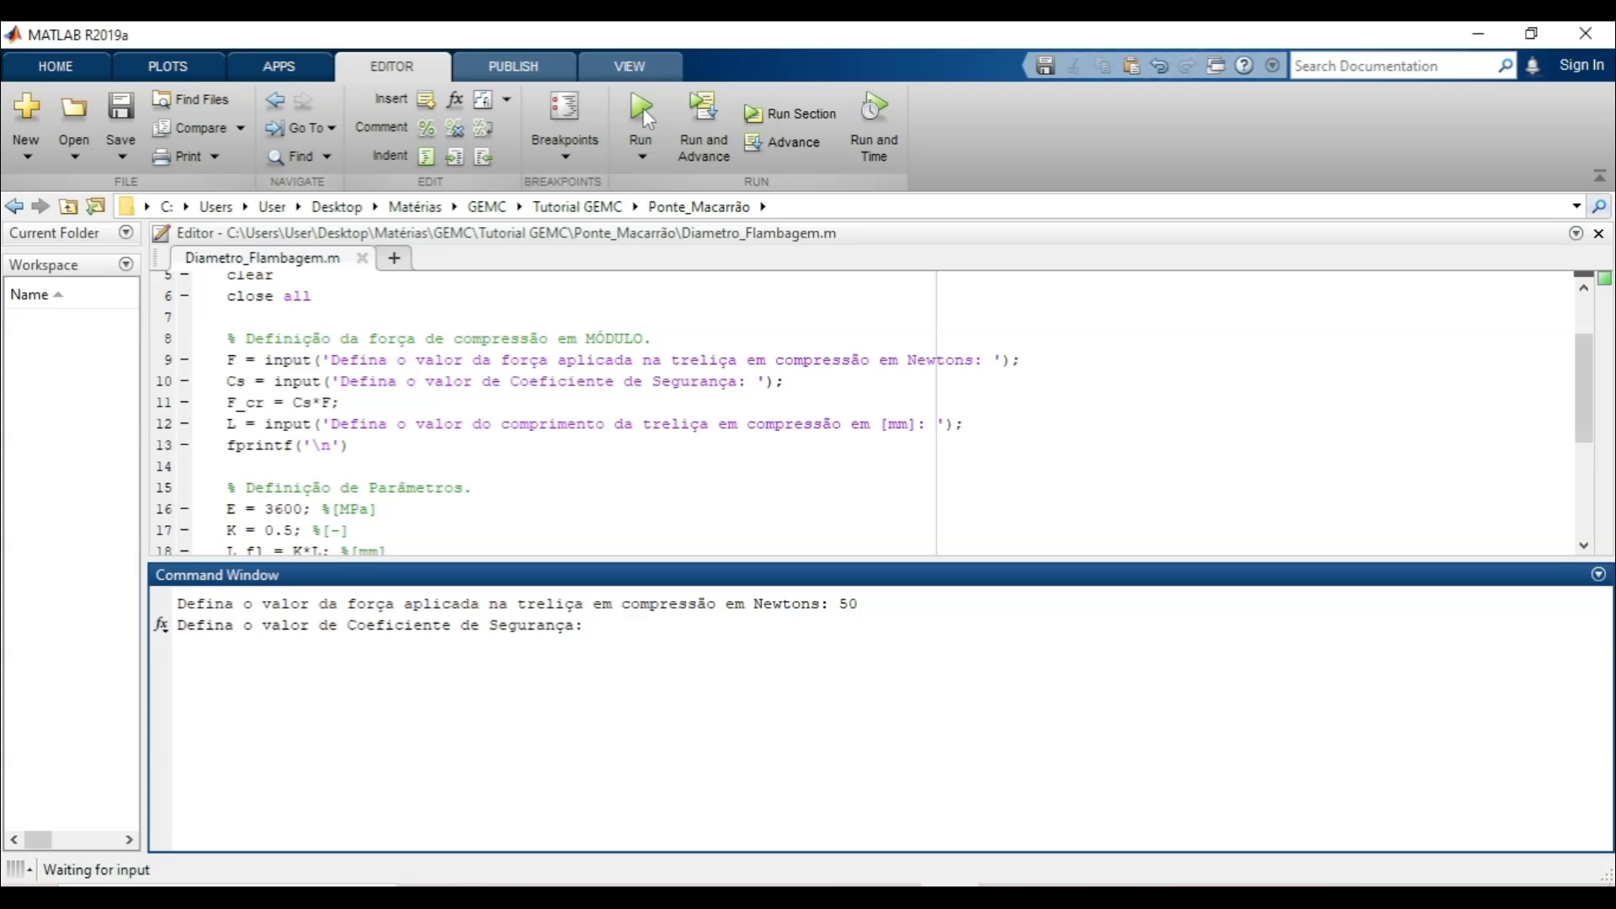
pyautogui.write('4')
pyautogui.press('Return')
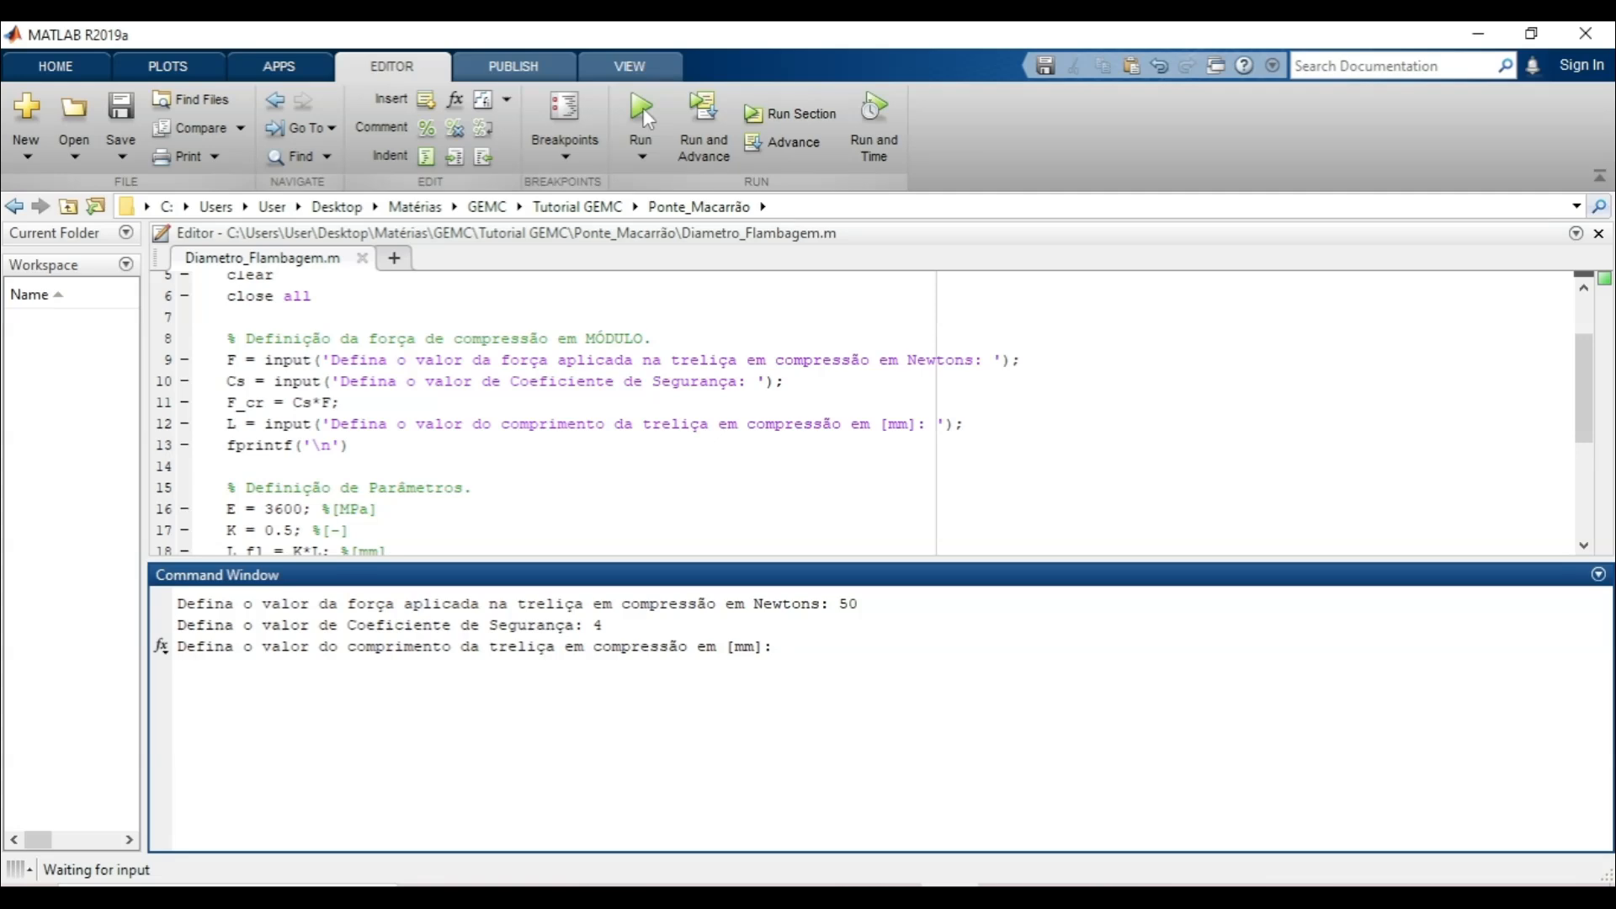
pyautogui.write('200')
pyautogui.press('Return')
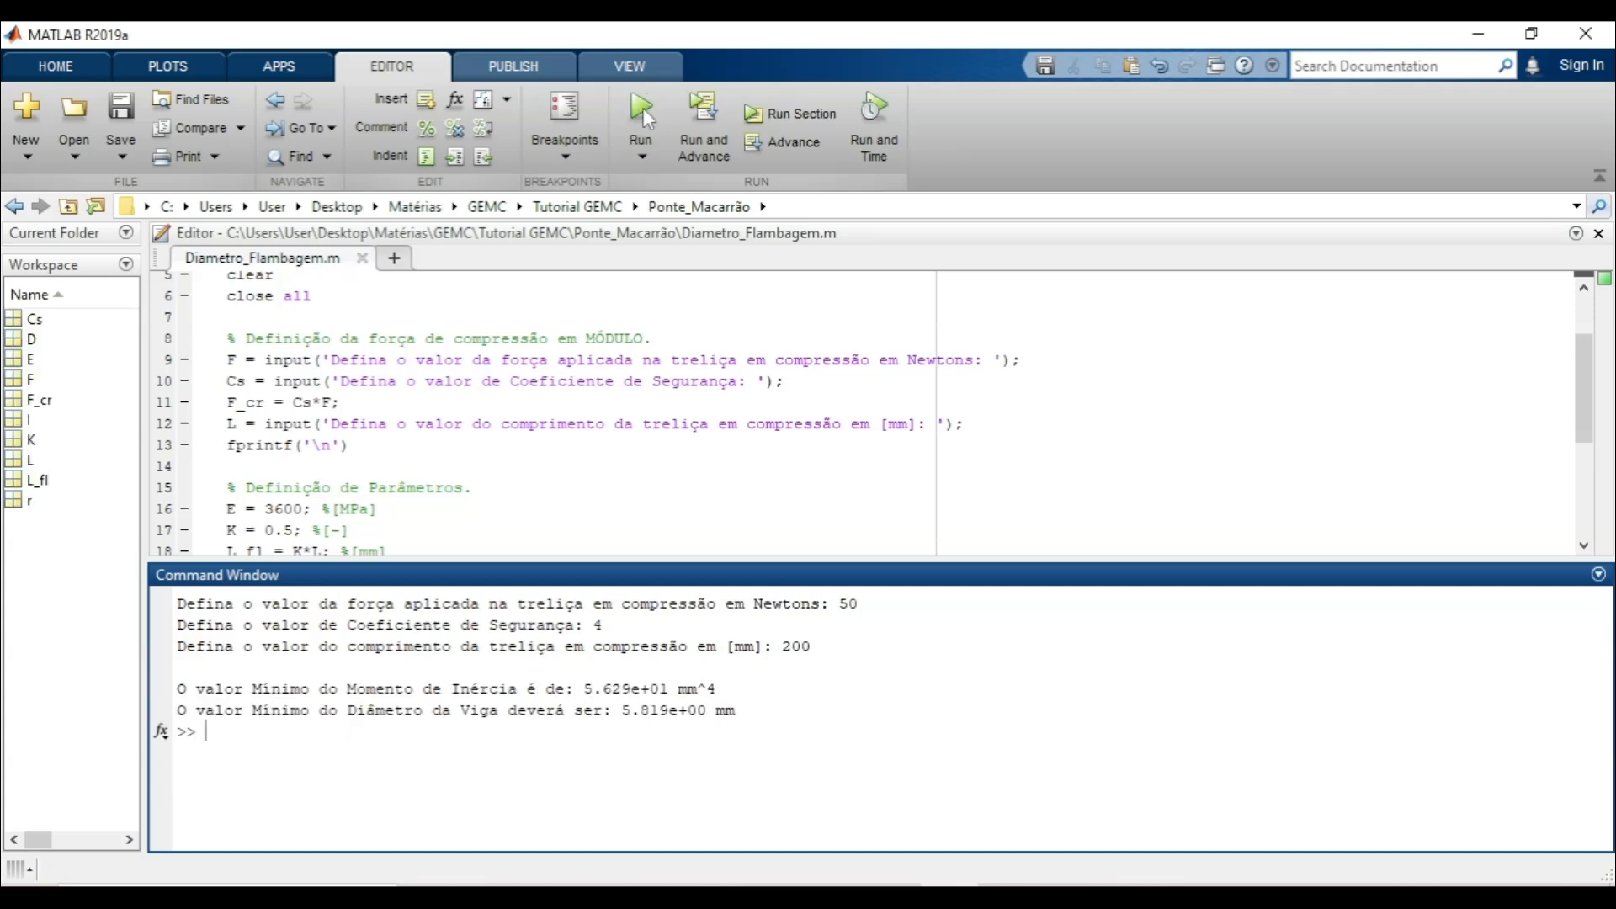